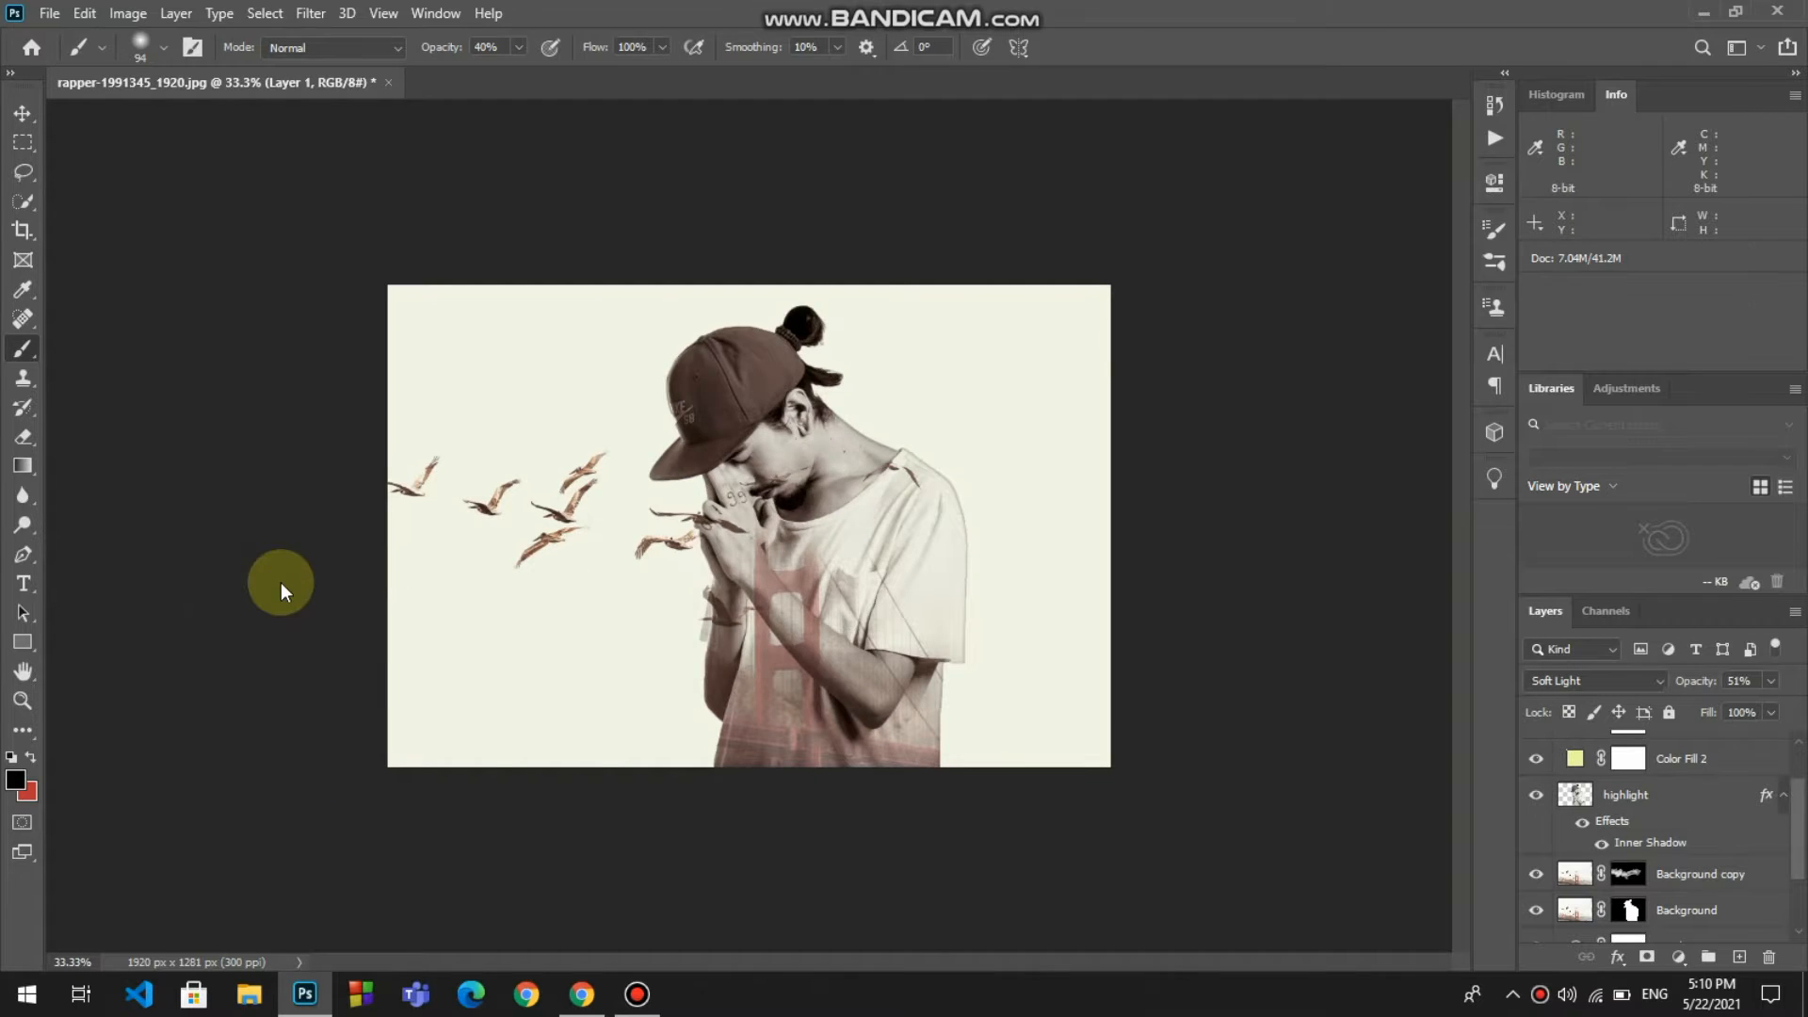
# - Open the images birds-1850169_1920.jpg and rapper-1991345_1920.jpg as separate documents
pyautogui.hotkey('ctrl', 'o')
pyautogui.doubleClick(273, 209)
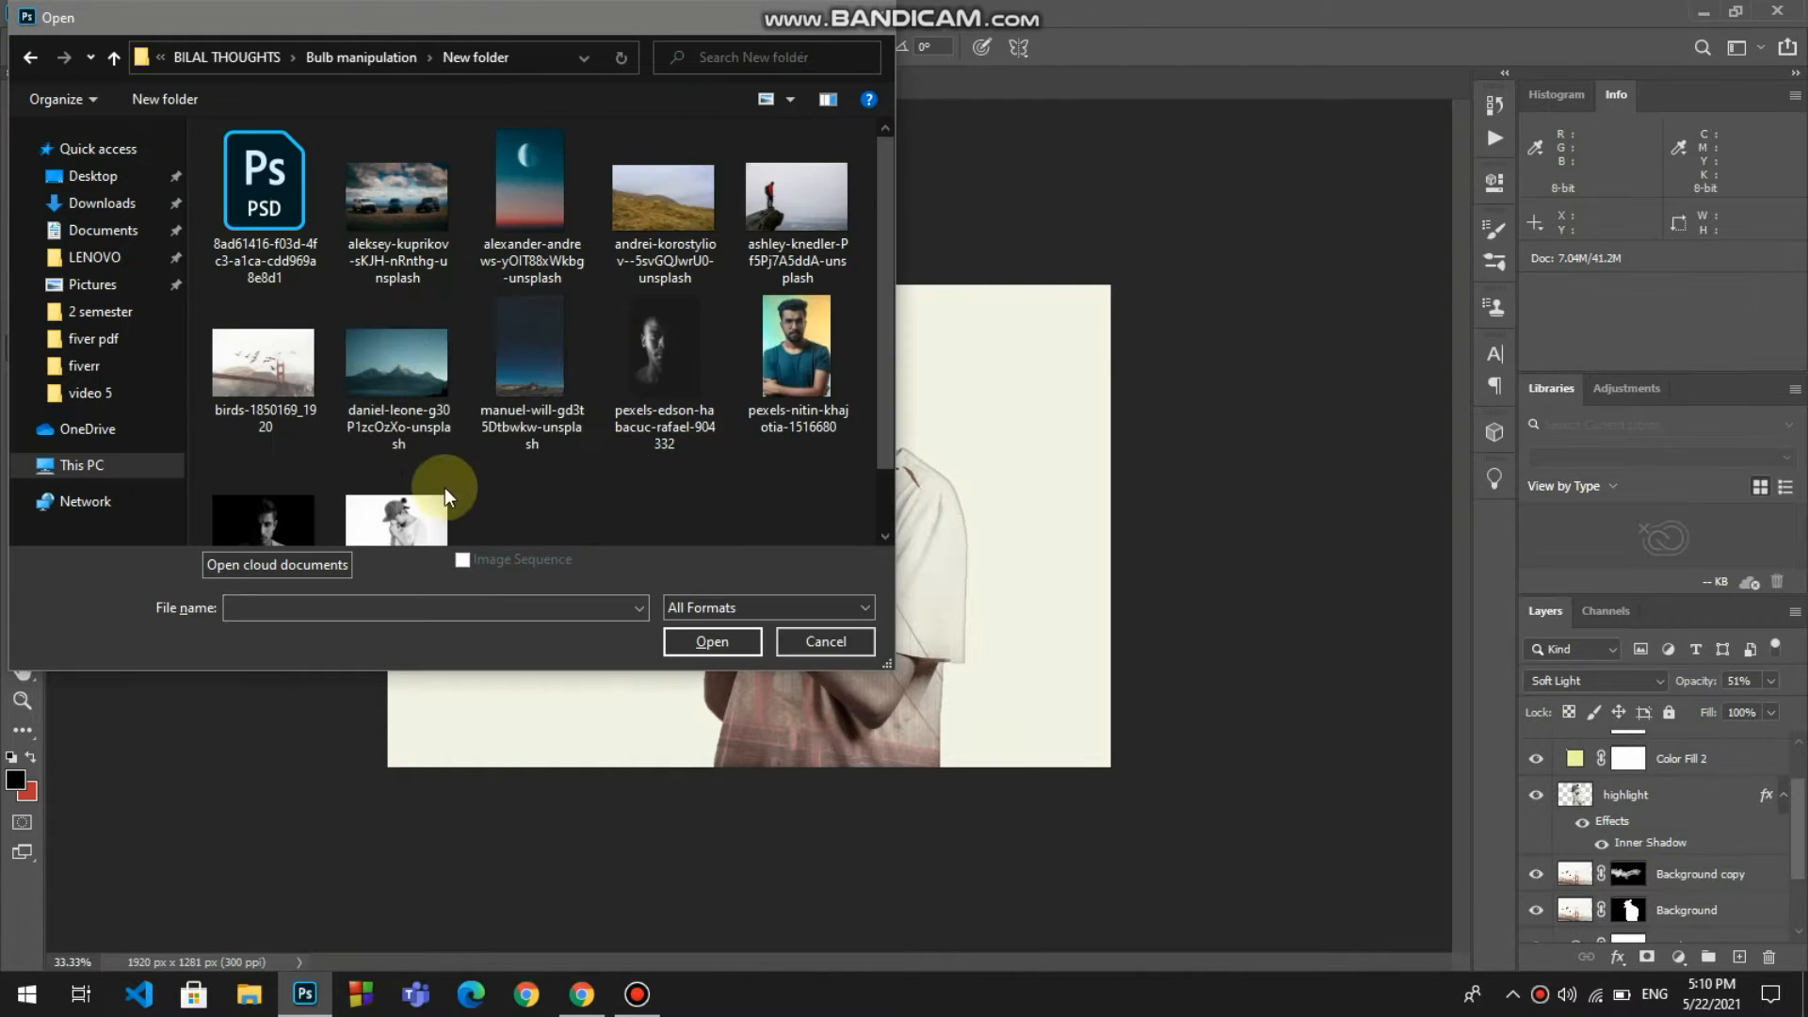
pyautogui.click(415, 504)
pyautogui.keyDown('ctrl'); pyautogui.click(246, 303); pyautogui.keyUp('ctrl')
pyautogui.click(726, 636)
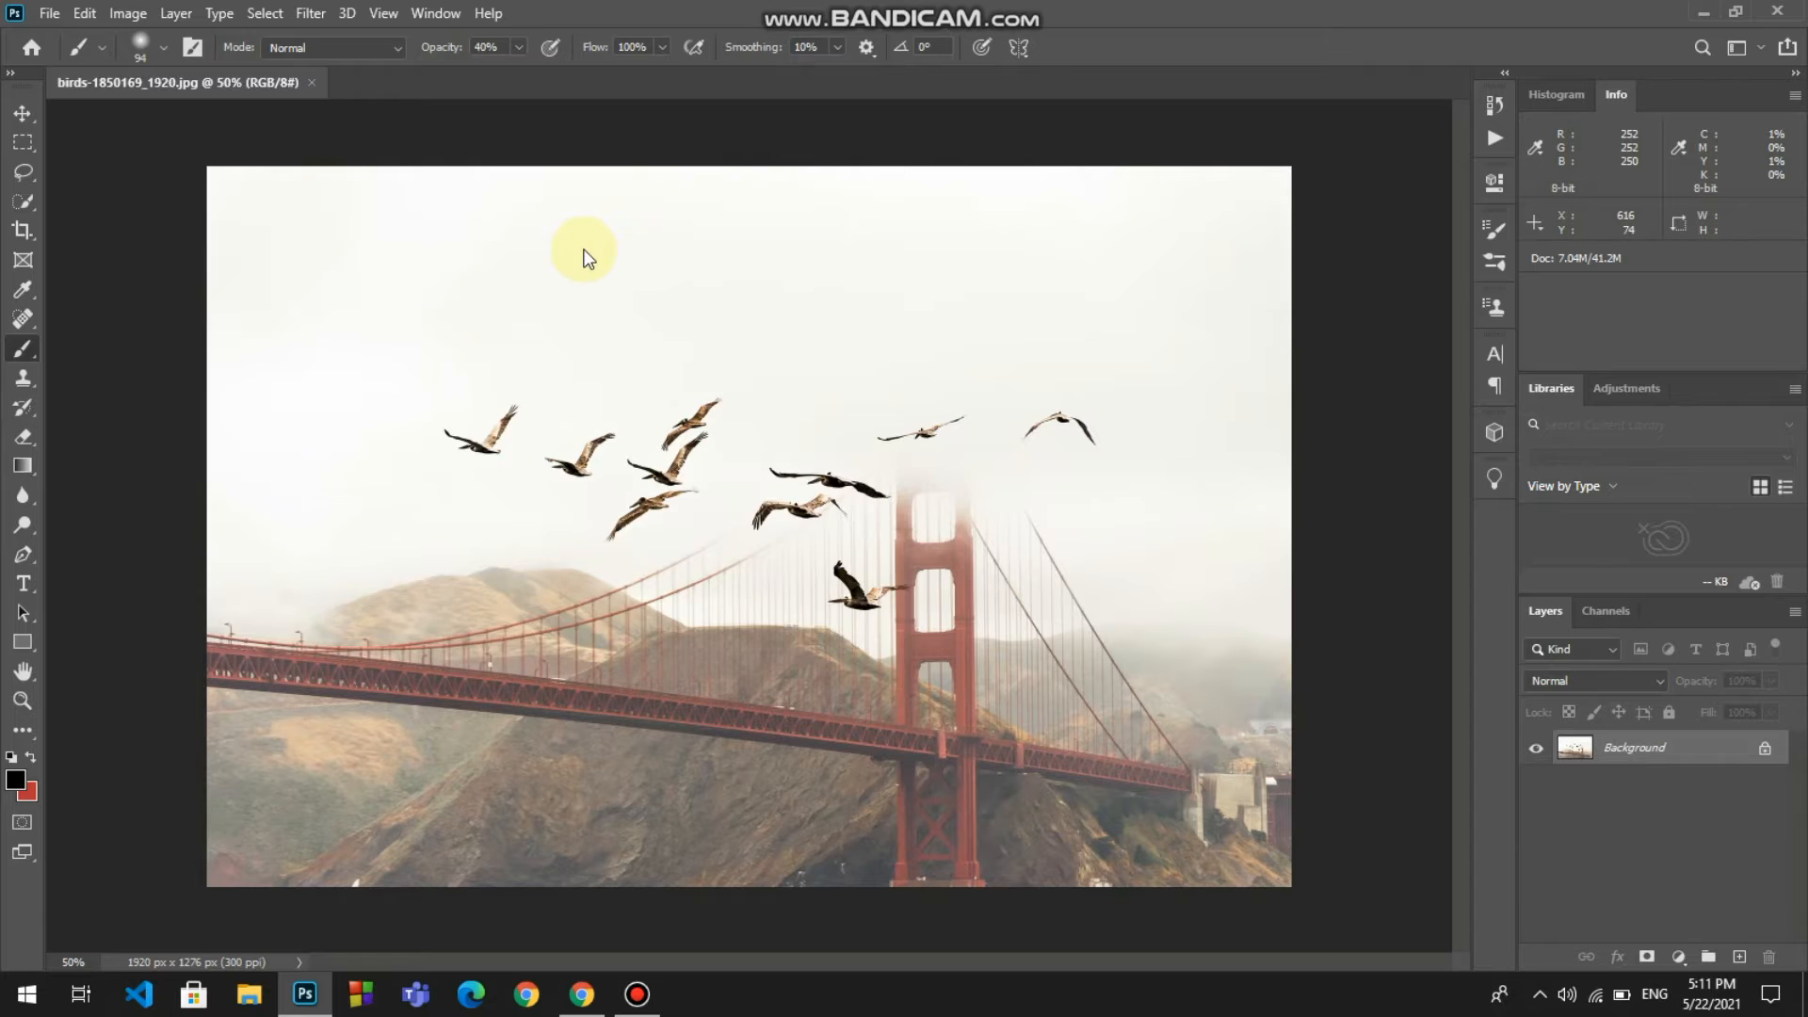
pyautogui.hotkey('ctrl', 'o')
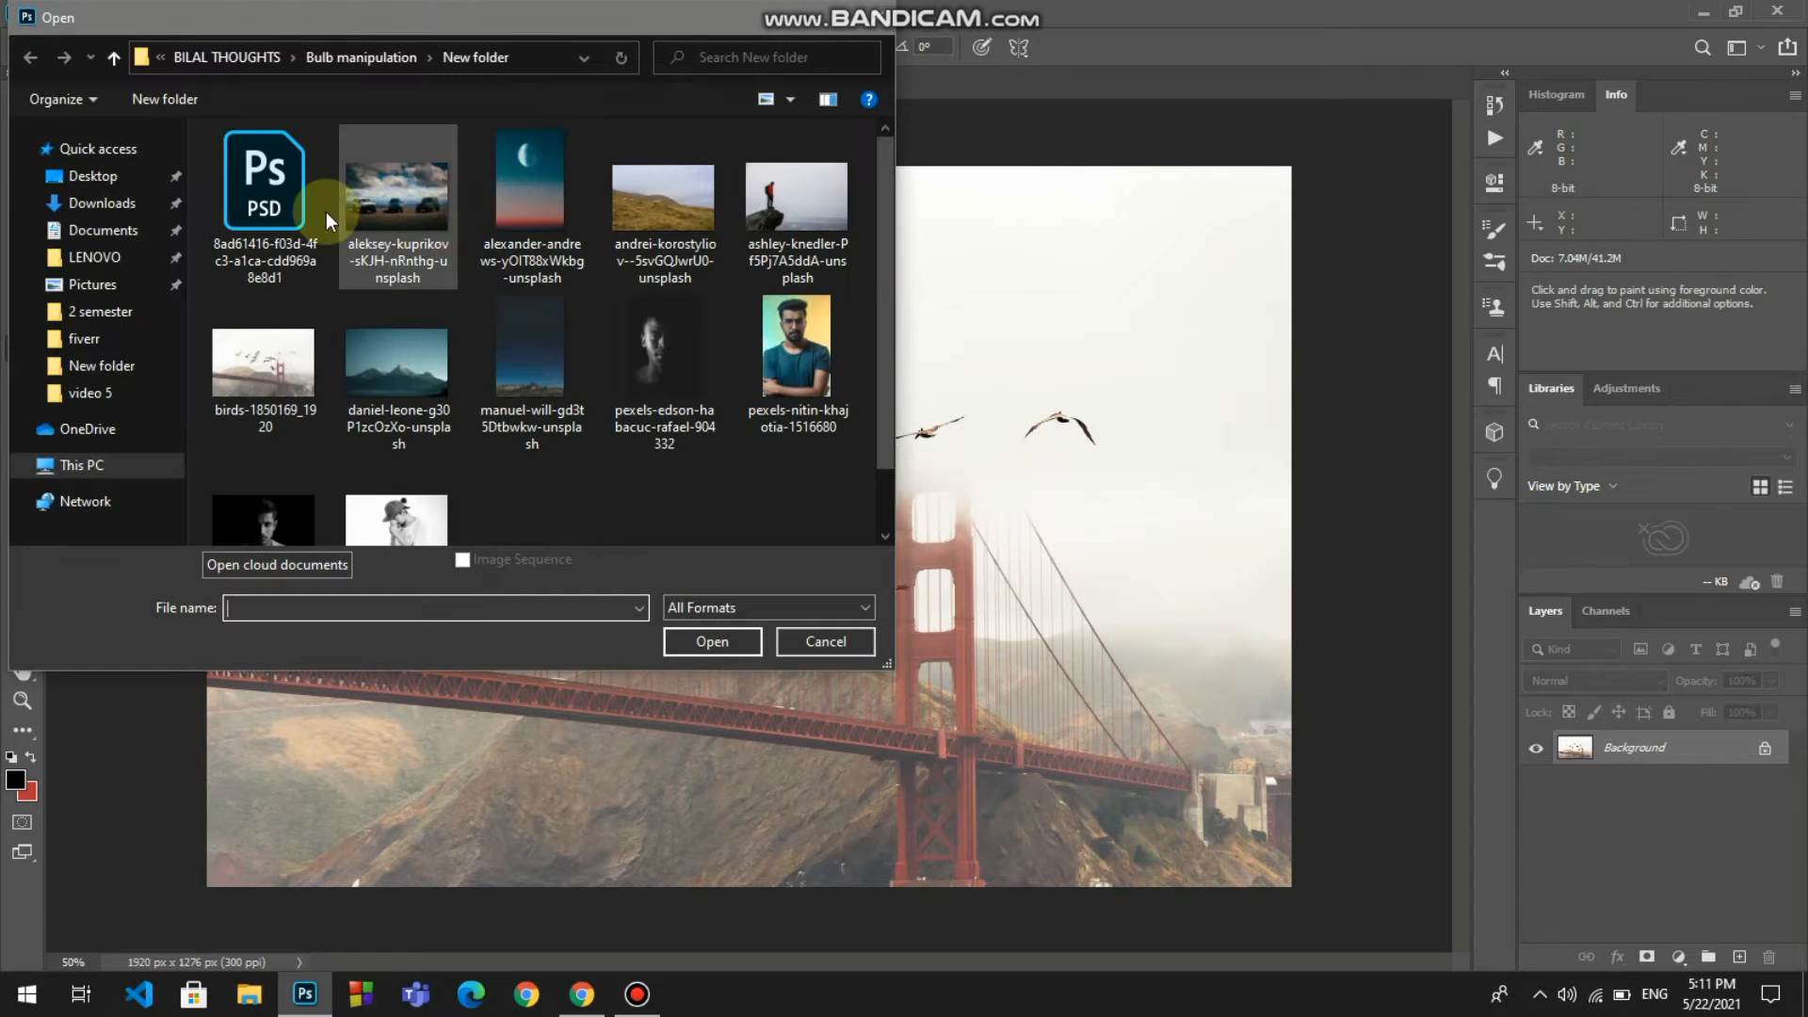
pyautogui.click(432, 512)
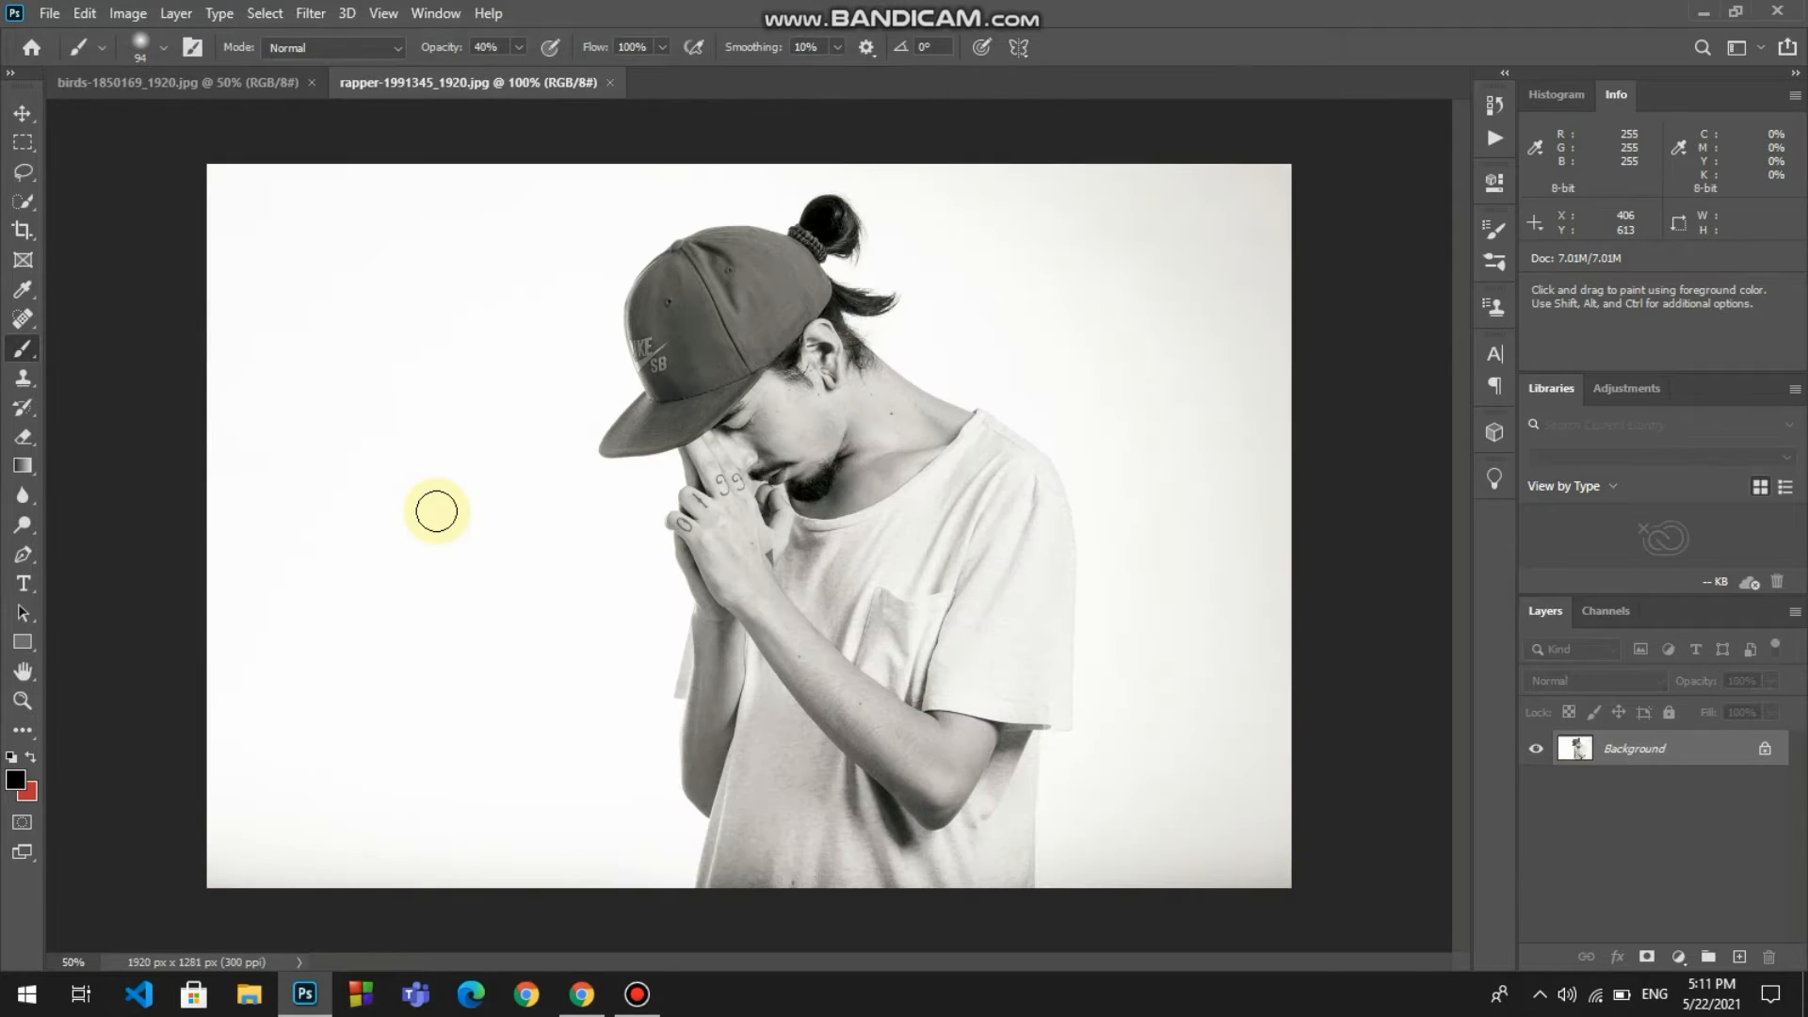
# - Unlock the rapper photo's background layer and add a Levels adjustment with the midtone value at 0.46
pyautogui.click(1765, 747)
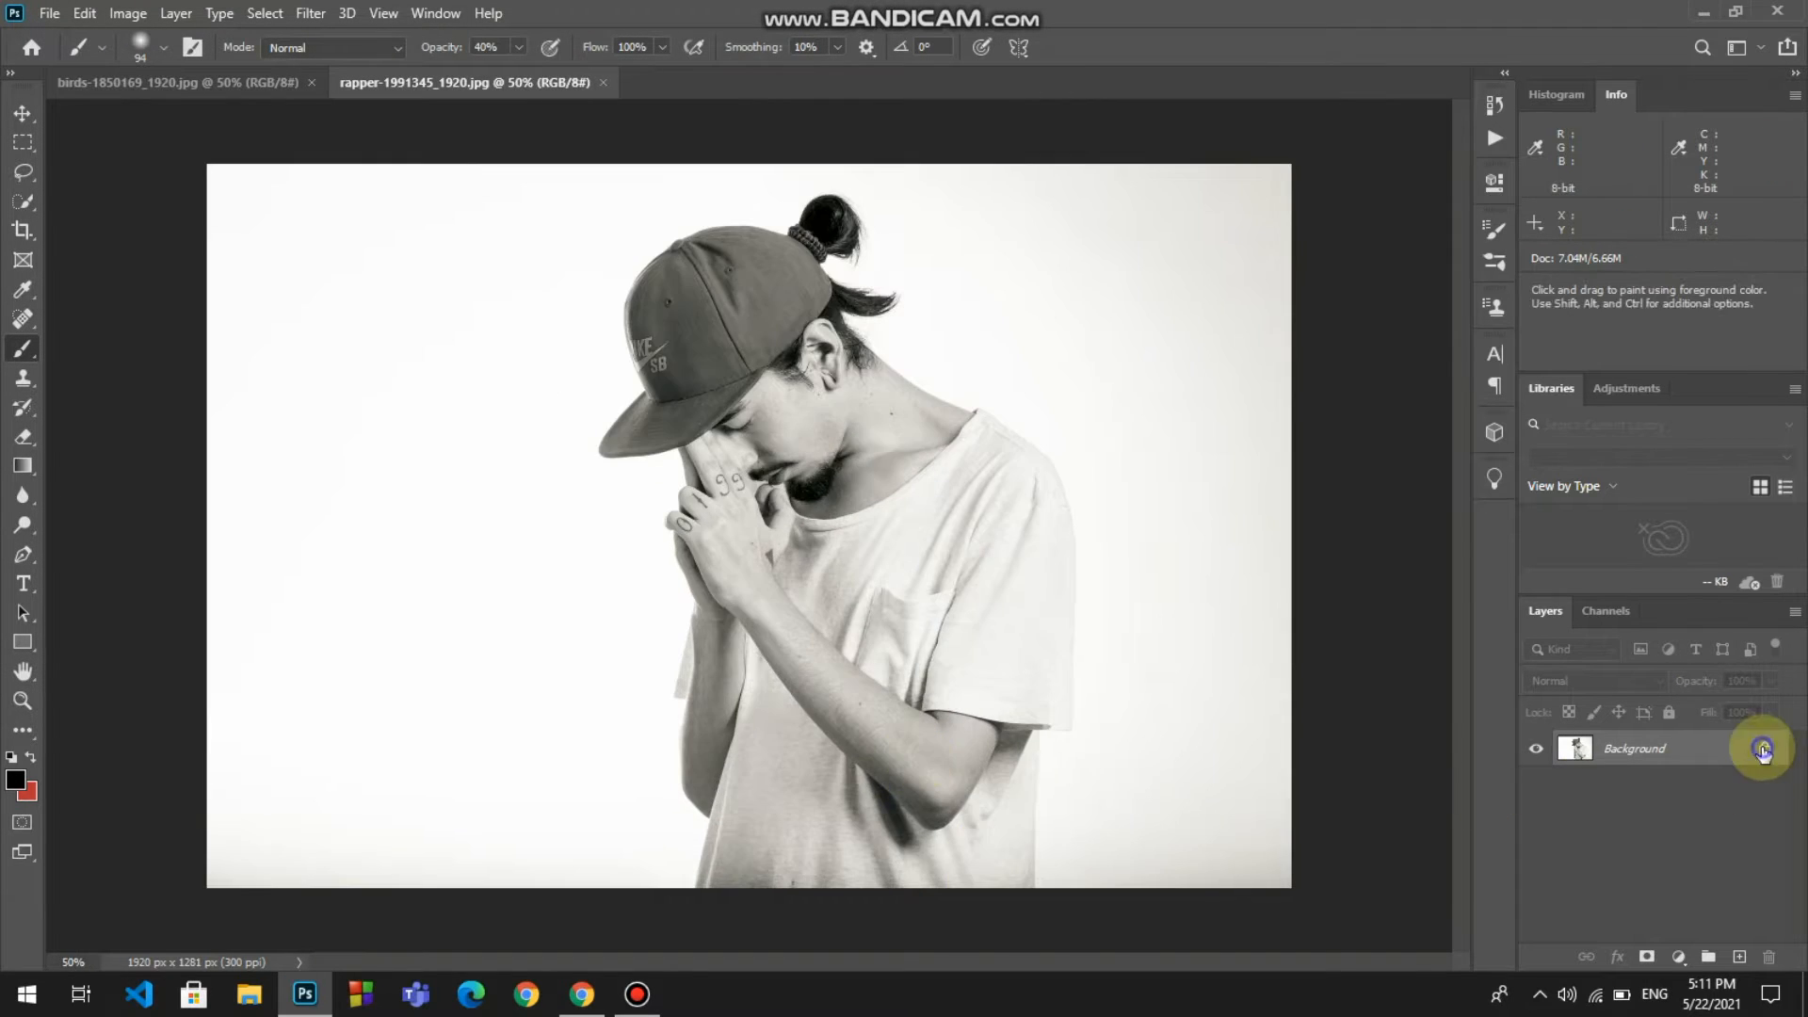
pyautogui.click(1678, 956)
pyautogui.click(1658, 695)
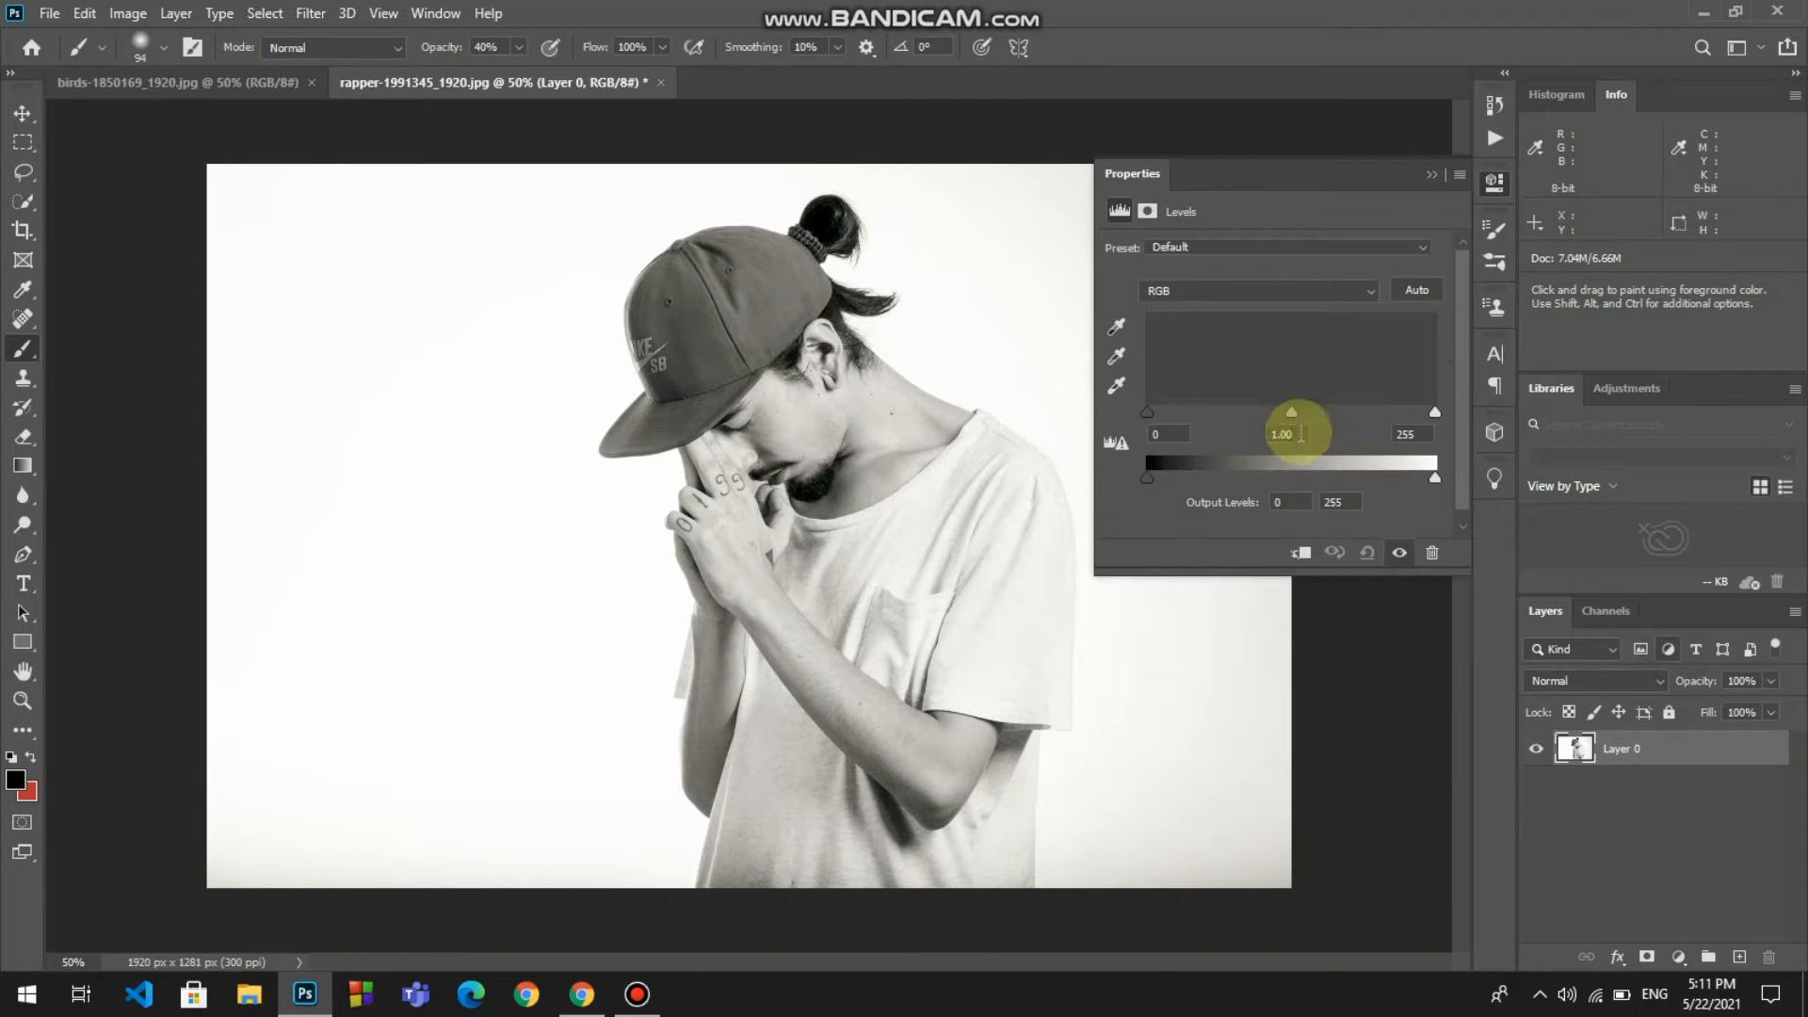
pyautogui.moveTo(1291, 414)
pyautogui.mouseDown()
pyautogui.moveTo(1379, 420)
pyautogui.moveTo(1357, 418)
pyautogui.mouseUp()
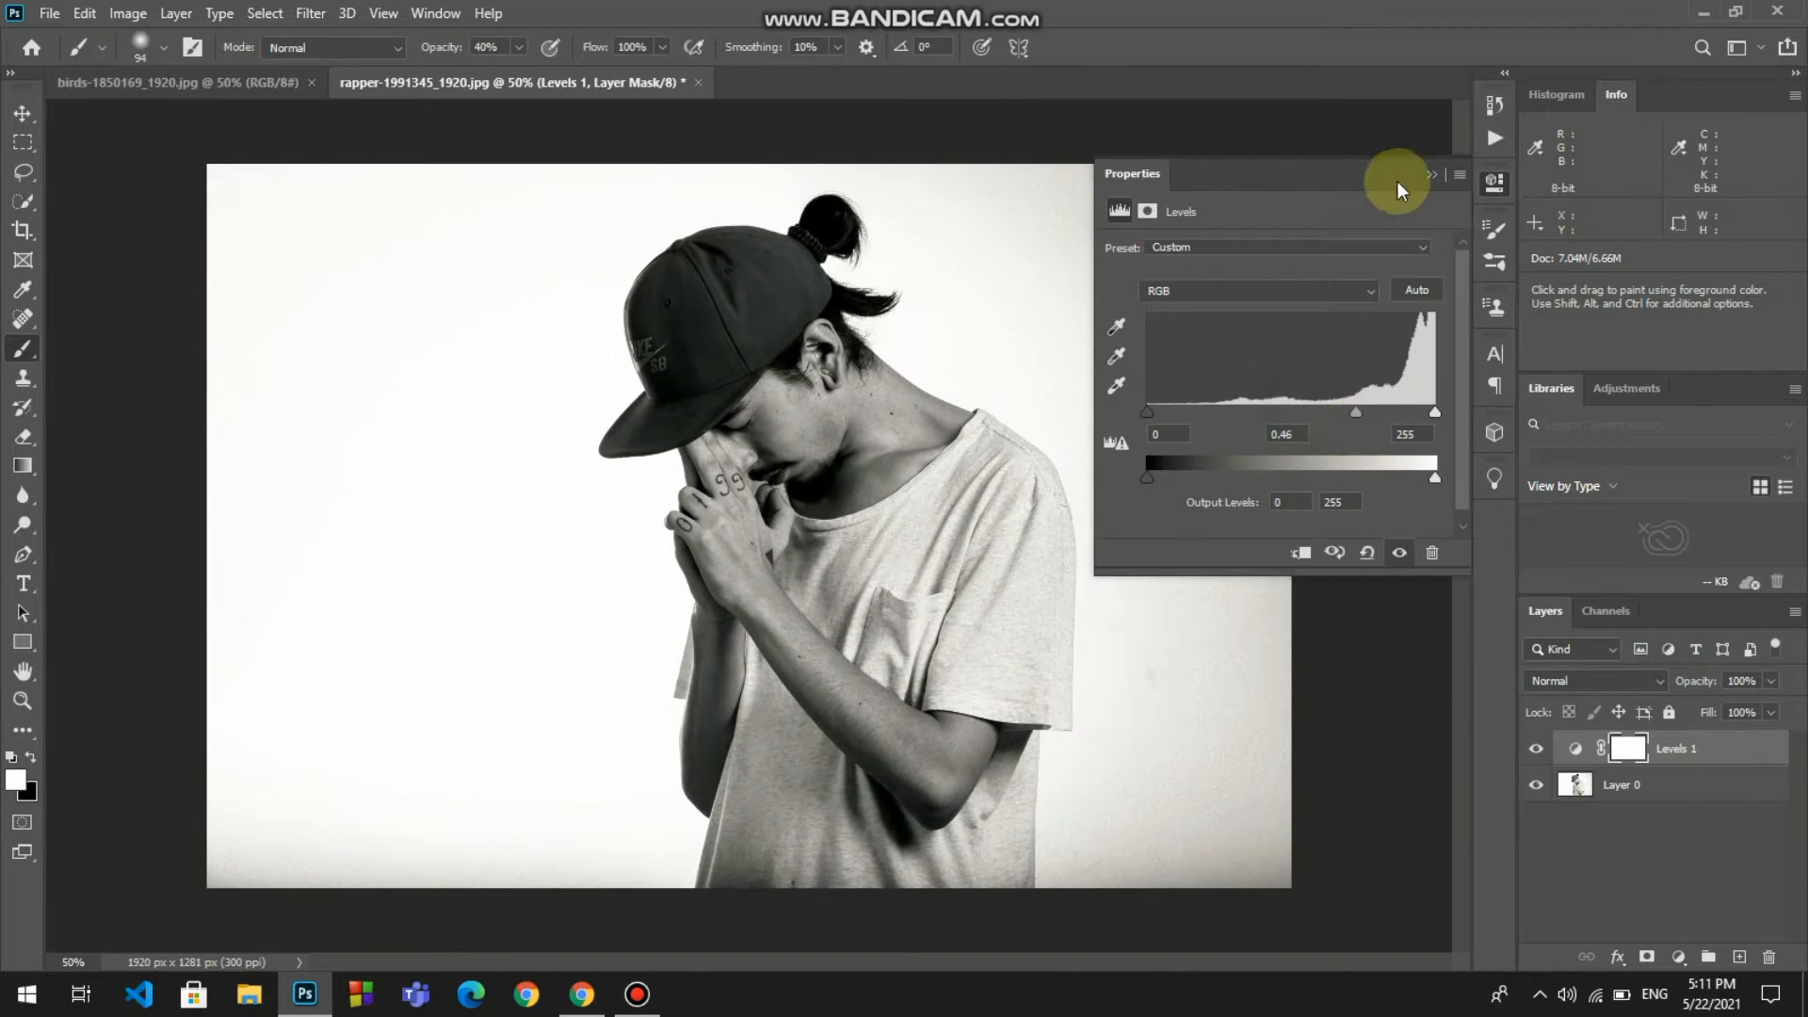
pyautogui.click(1432, 174)
# - Select the man with Quick Selection, refine the edge around his hair in Select and Mask, and output it as a selection
pyautogui.click(1575, 749)
pyautogui.click(22, 201)
pyautogui.moveTo(742, 256)
pyautogui.mouseDown()
pyautogui.moveTo(828, 404)
pyautogui.moveTo(949, 747)
pyautogui.moveTo(923, 883)
pyautogui.moveTo(807, 835)
pyautogui.moveTo(767, 848)
pyautogui.mouseUp()
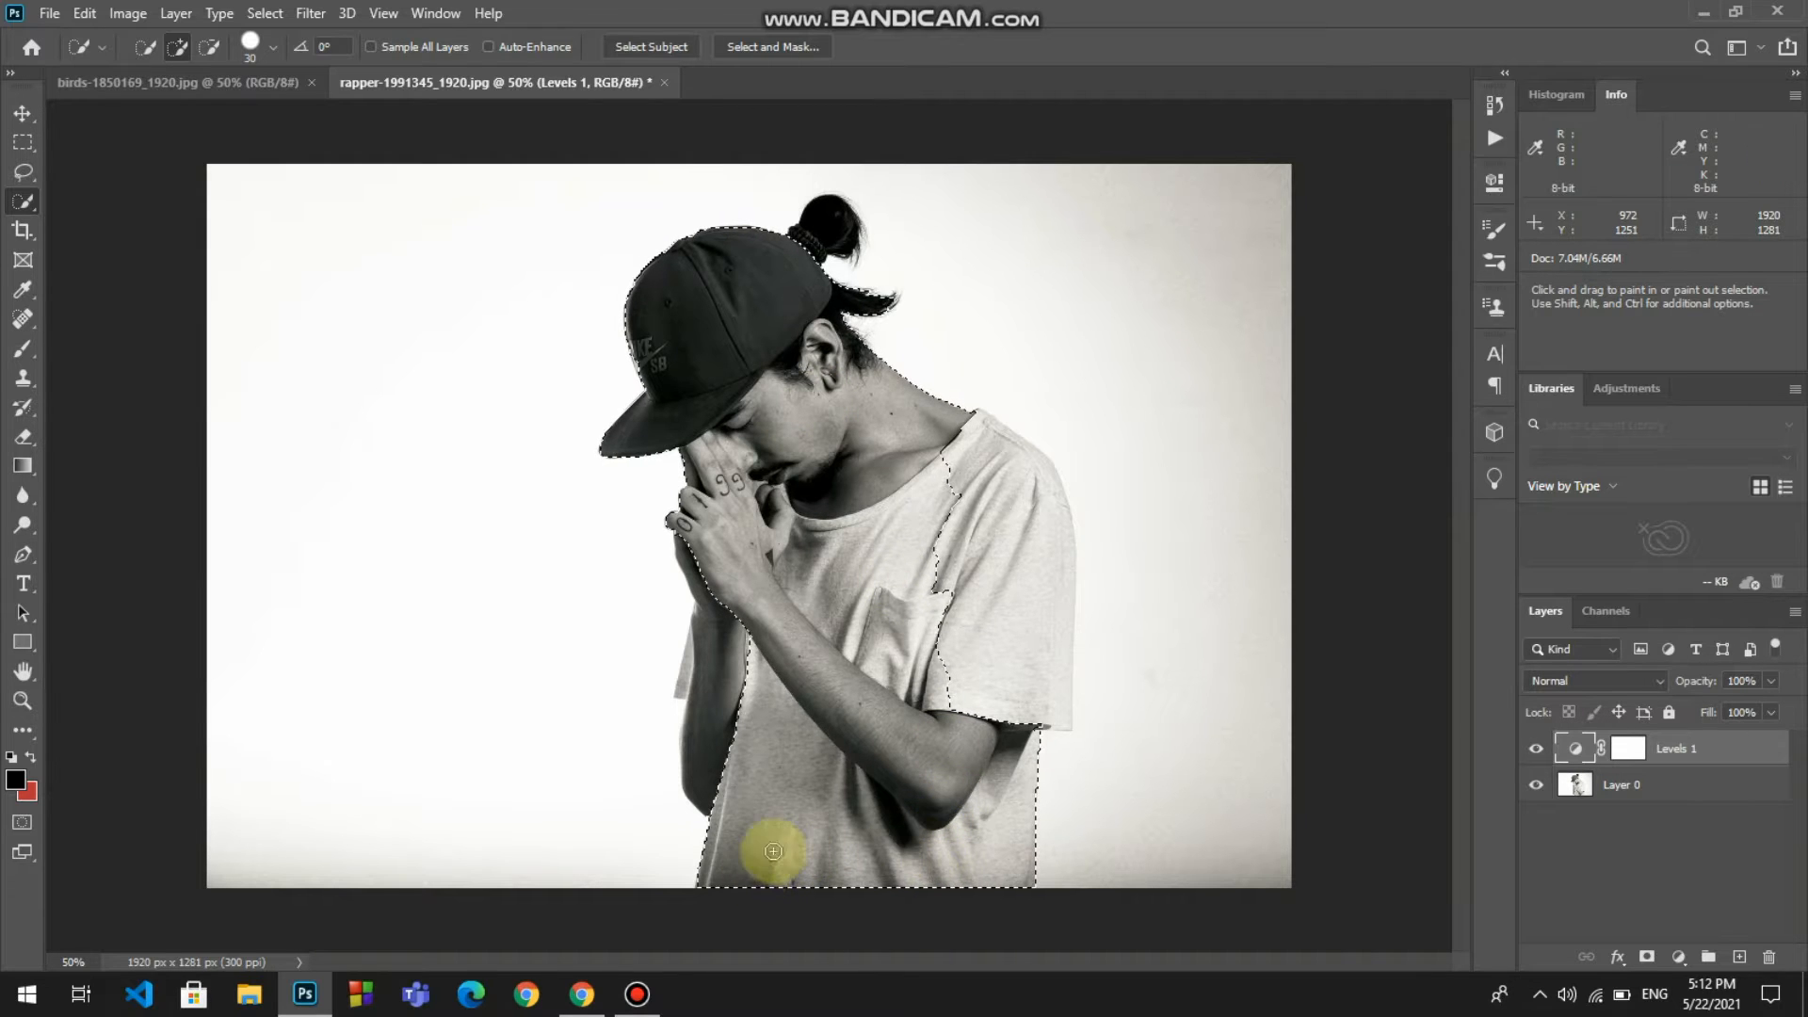
pyautogui.click(804, 43)
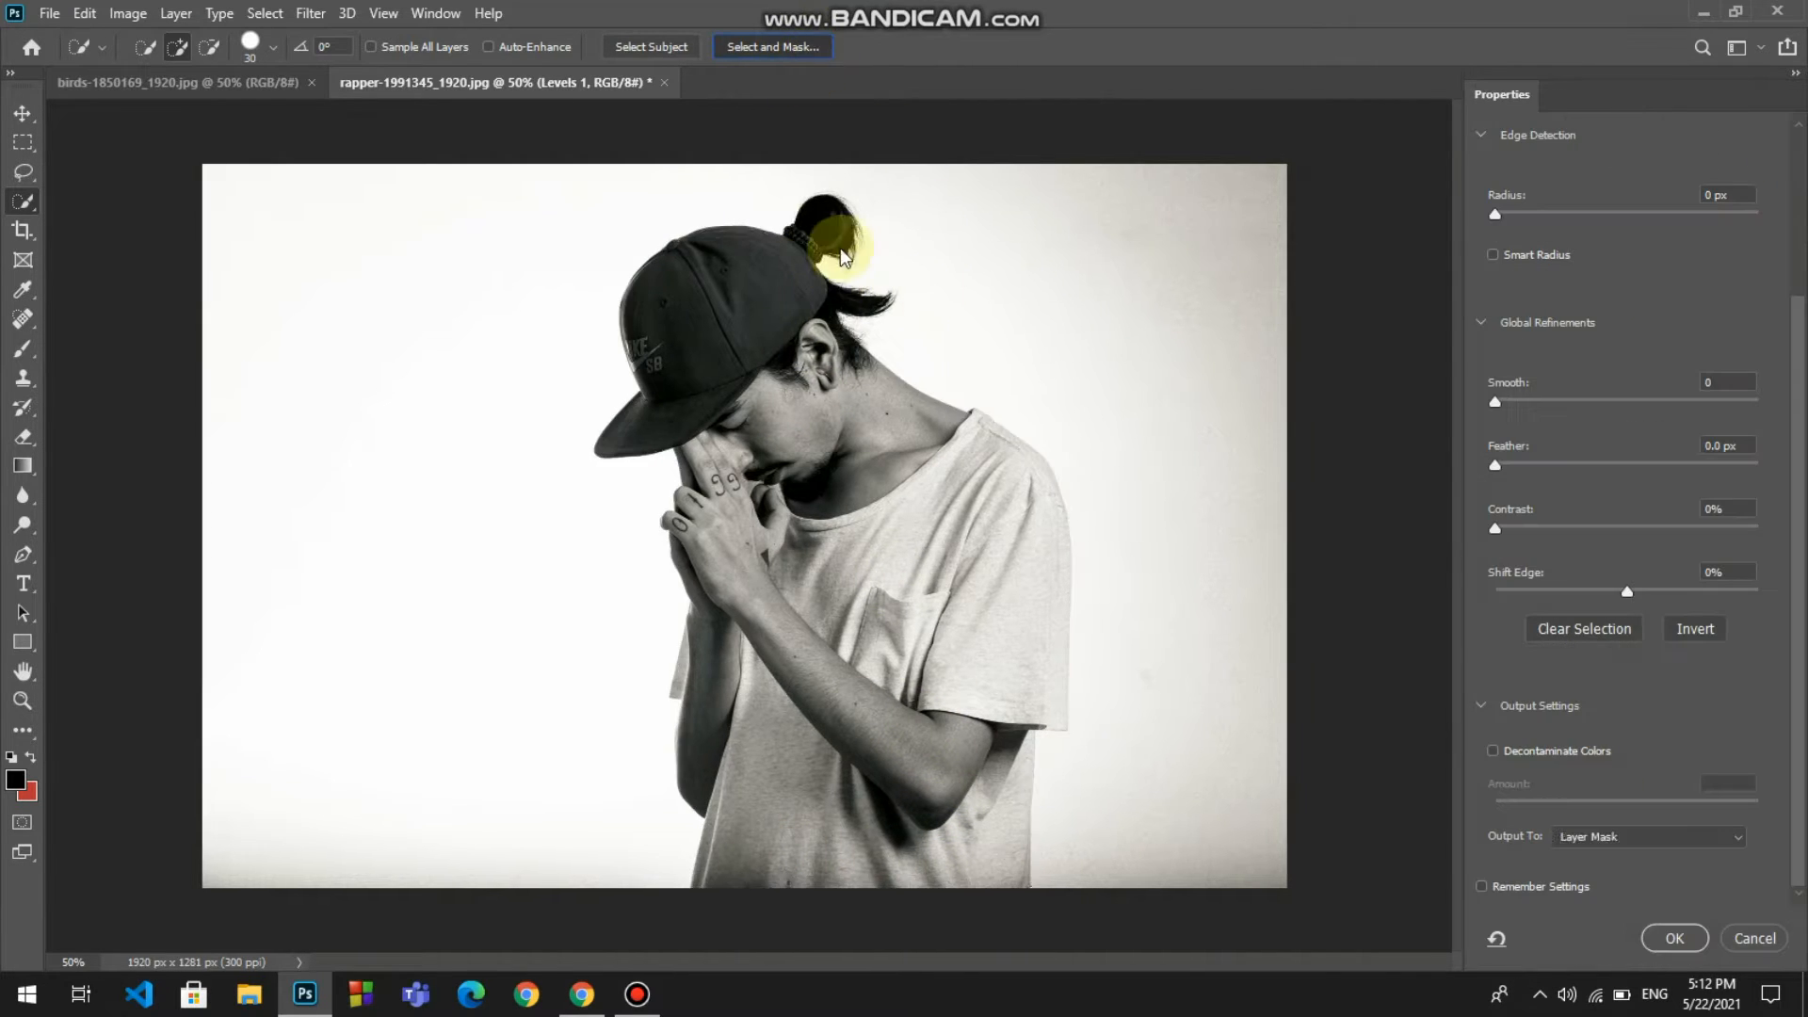
pyautogui.click(21, 142)
pyautogui.moveTo(787, 251); pyautogui.dragTo(838, 255)
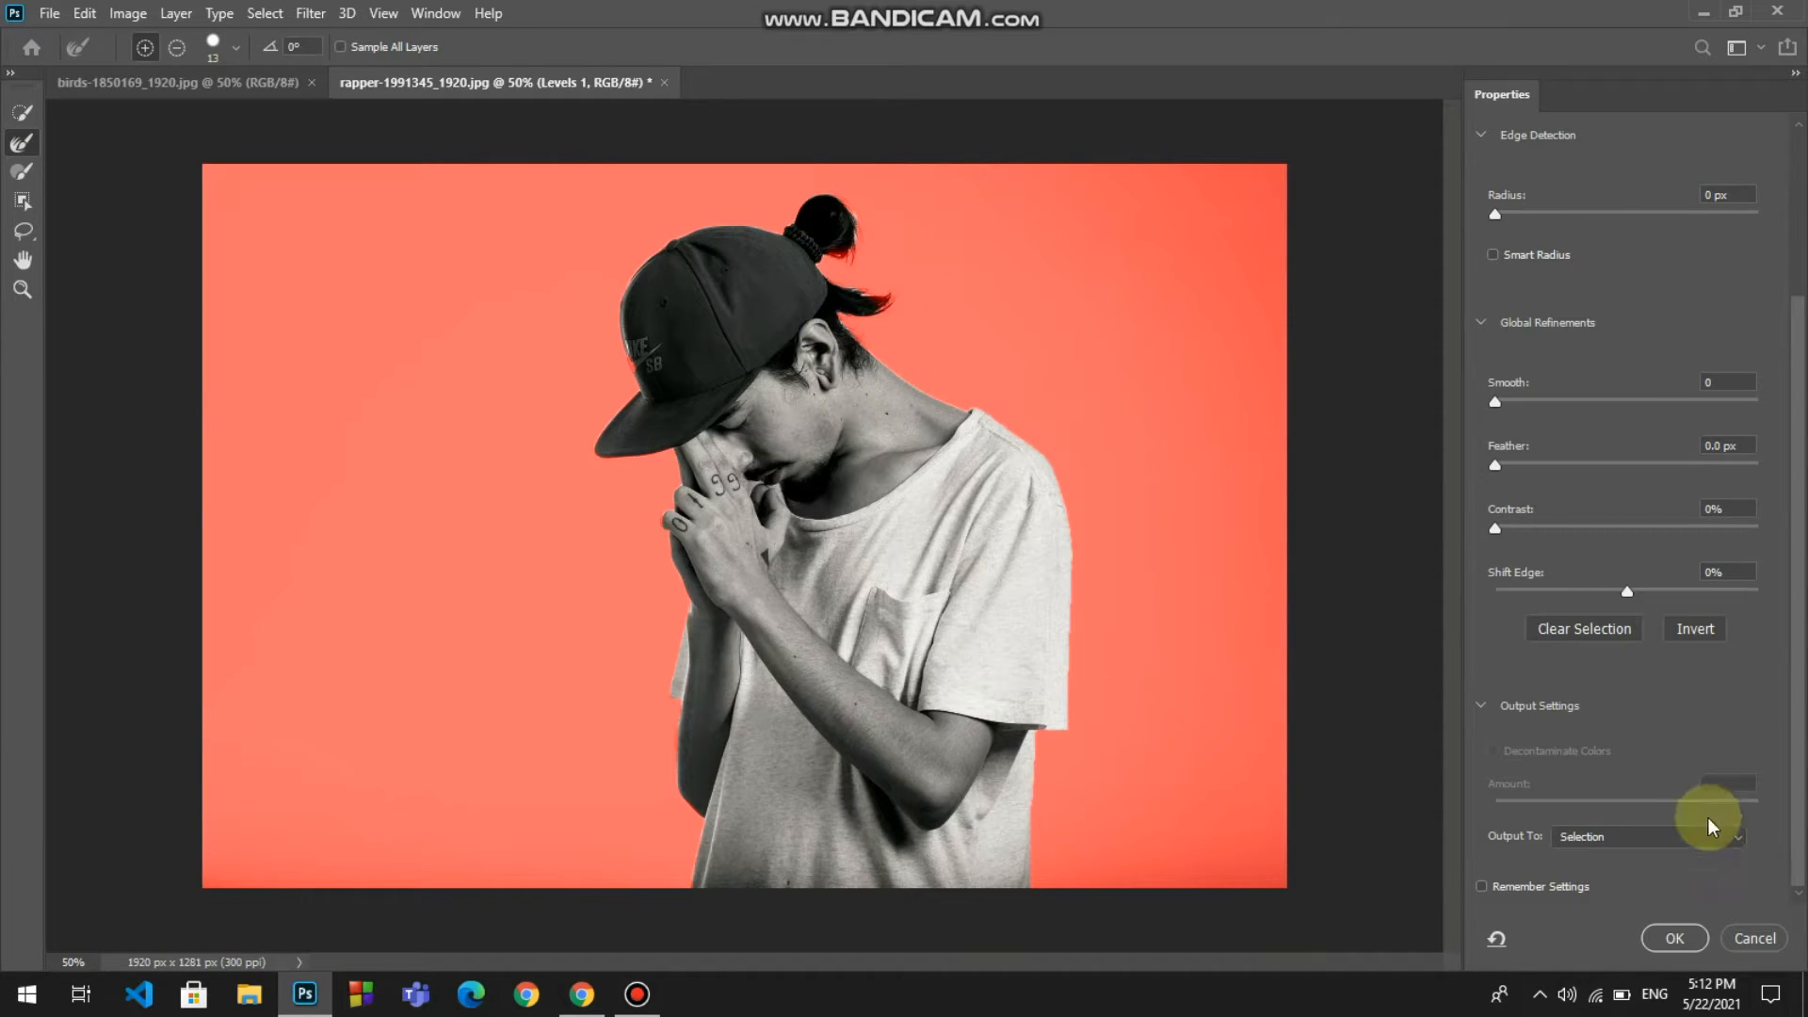
pyautogui.click(1669, 937)
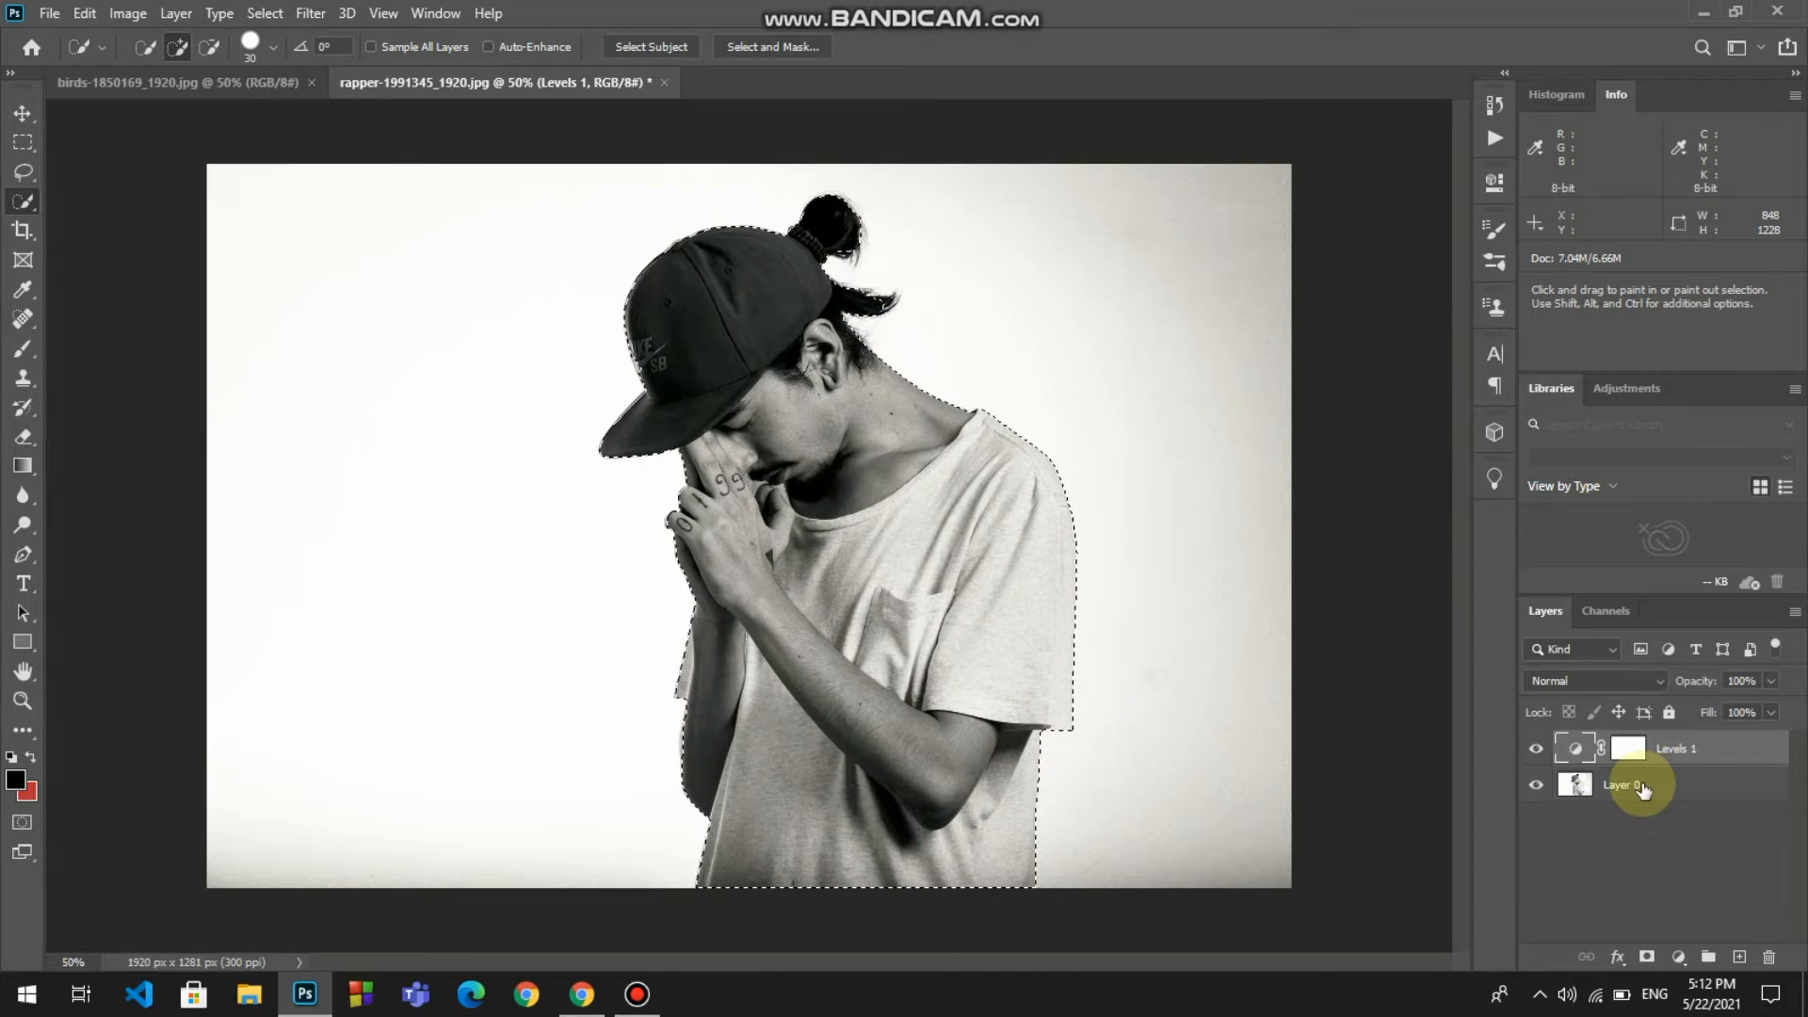
# - Copy the selected man from Layer 0 onto a new layer beneath the Levels adjustment
pyautogui.click(1645, 793)
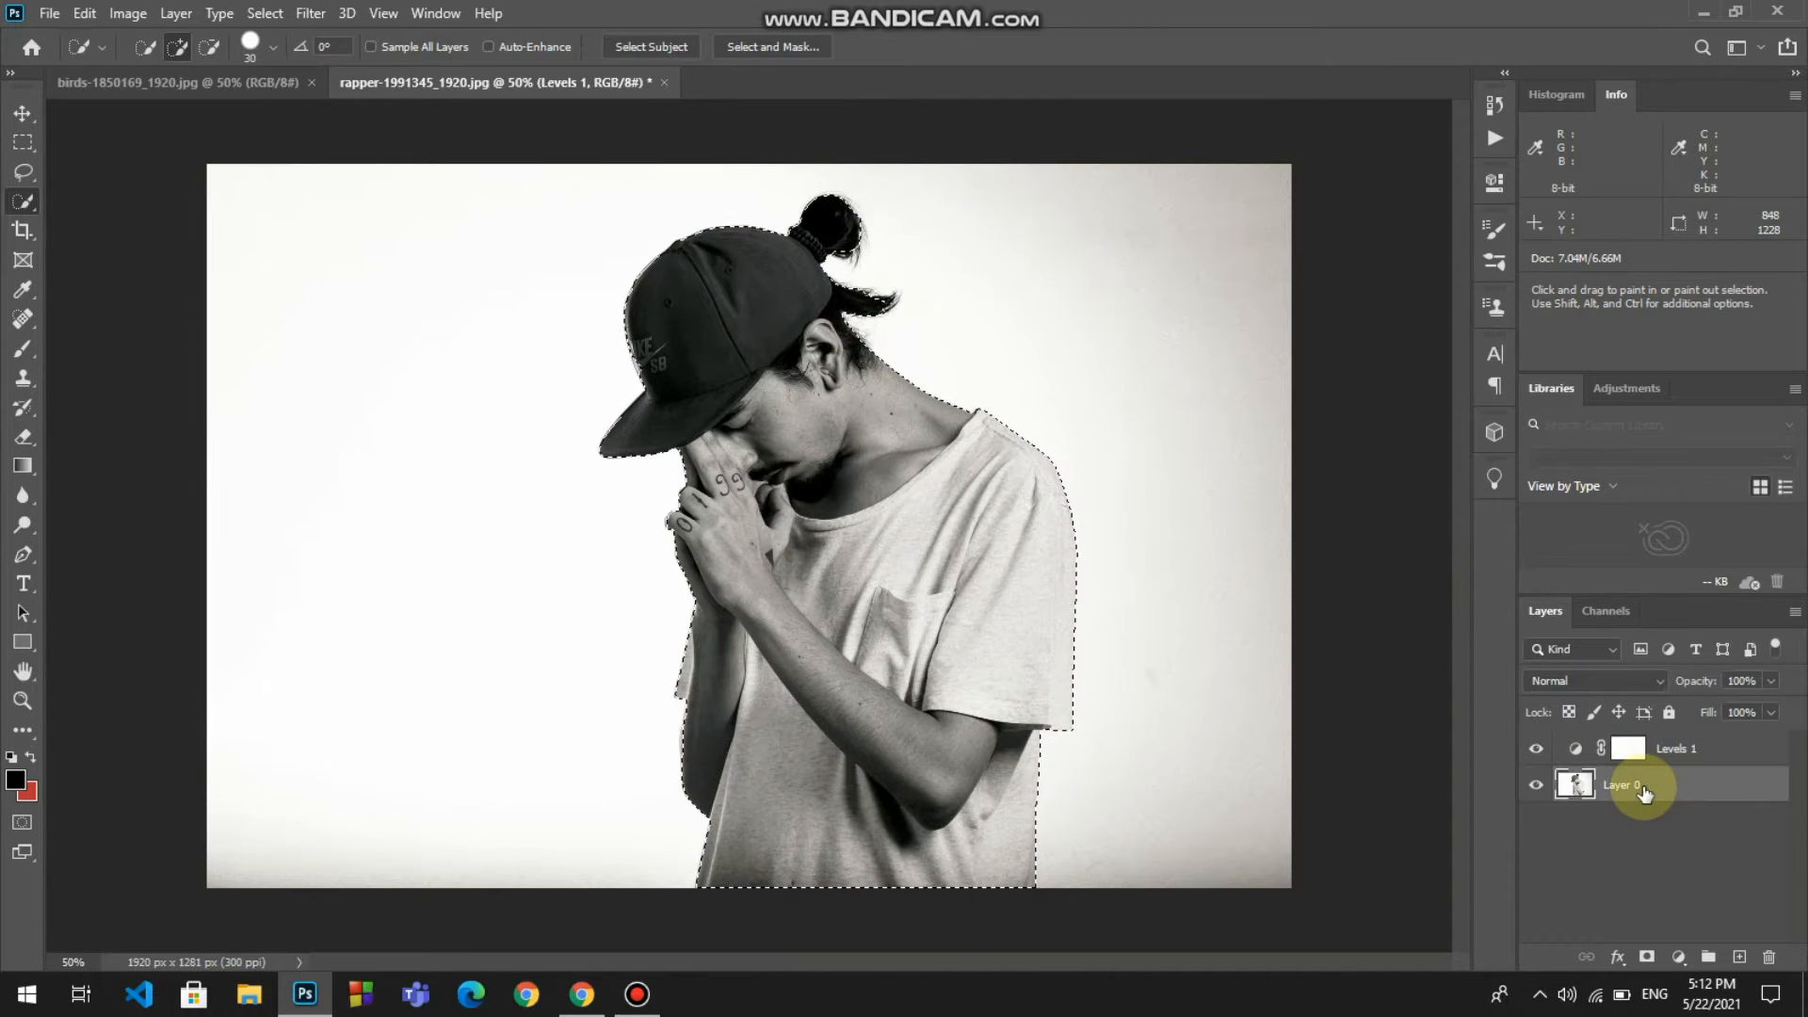
pyautogui.hotkey('ctrl', 'shift', 'alt', 'n')
pyautogui.hotkey('ctrl', 'd')
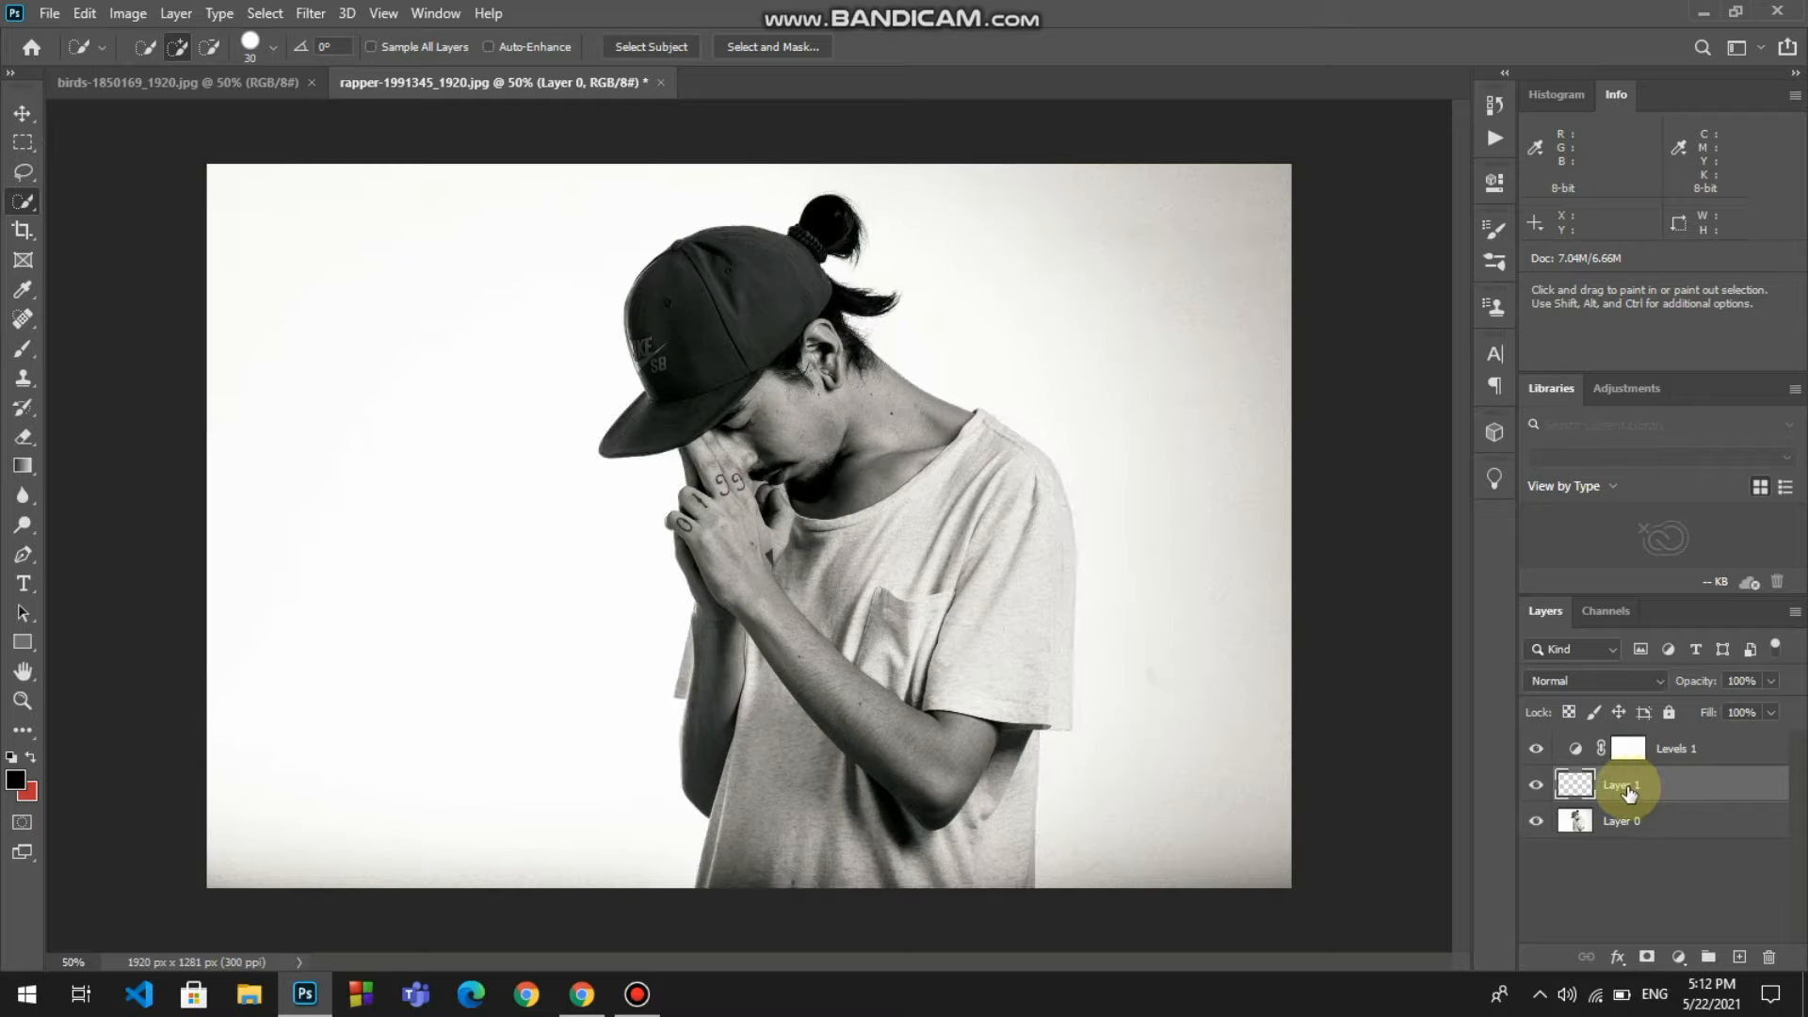
pyautogui.hotkey('ctrl', 'shift', 'alt', 'e')
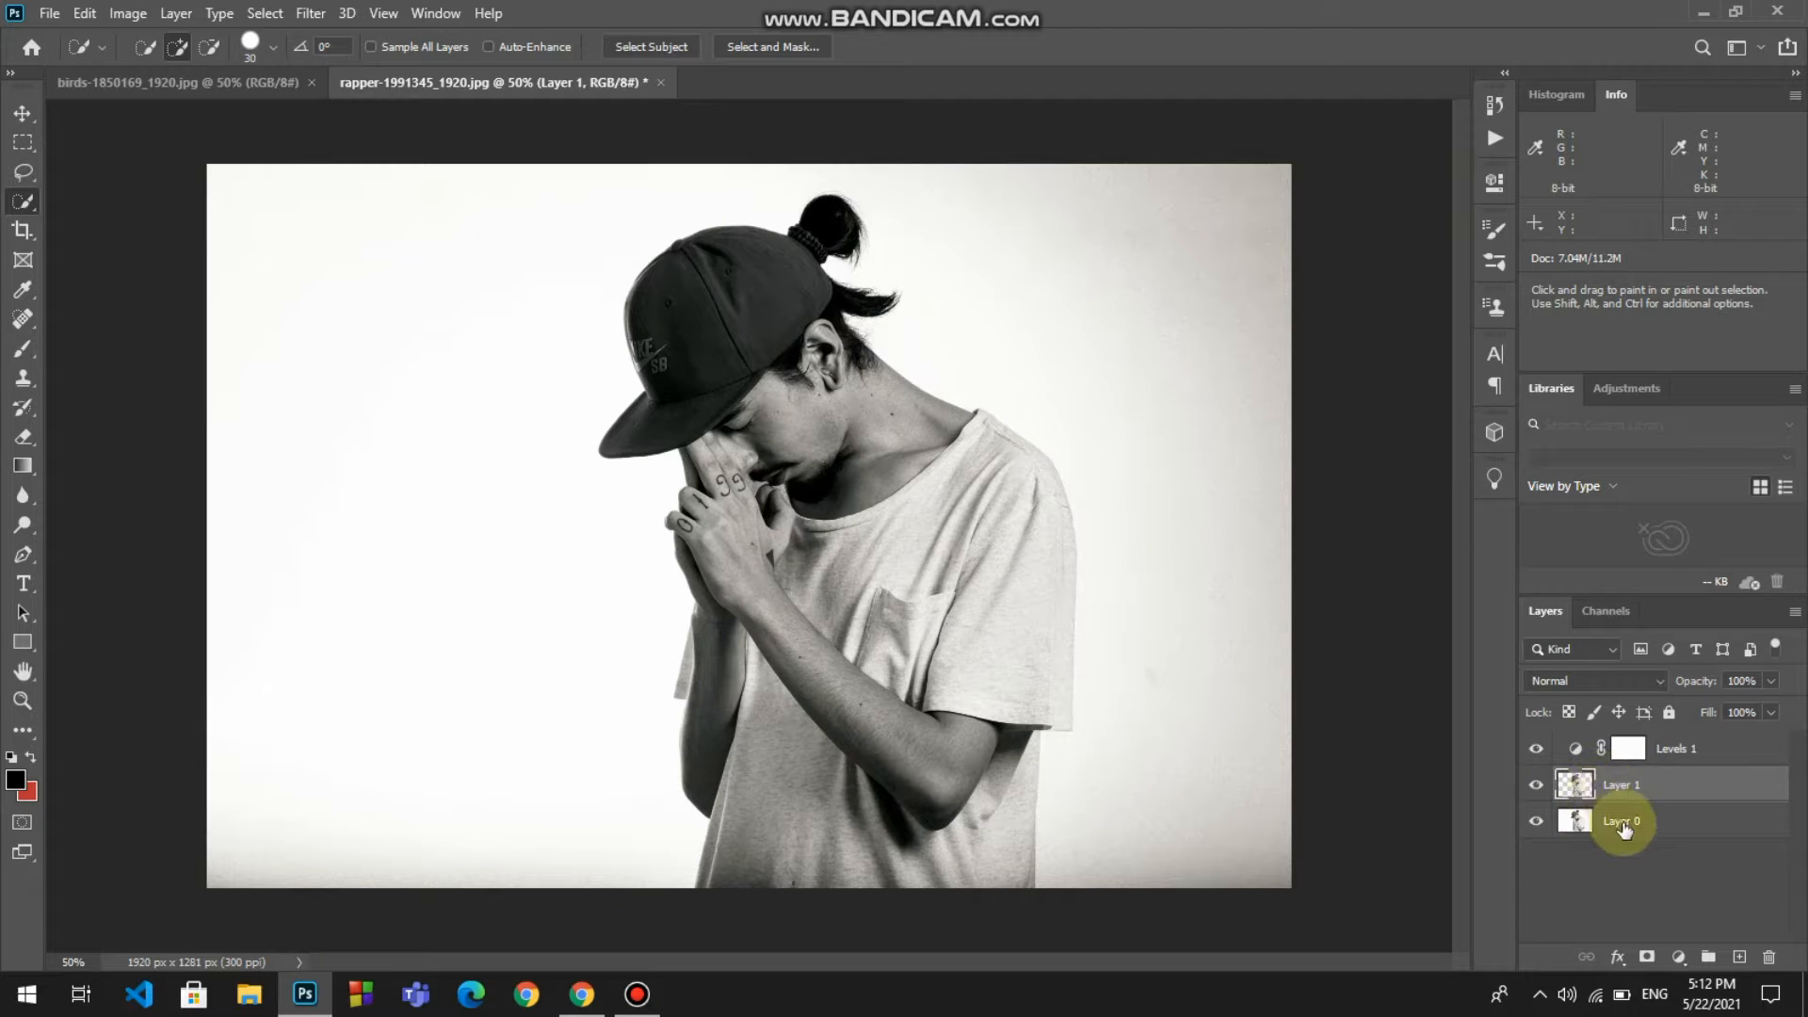
# - Delete the original photo layer and rename the cutout layer "model"
pyautogui.moveTo(1618, 819); pyautogui.dragTo(1769, 957)
pyautogui.click(1537, 786)
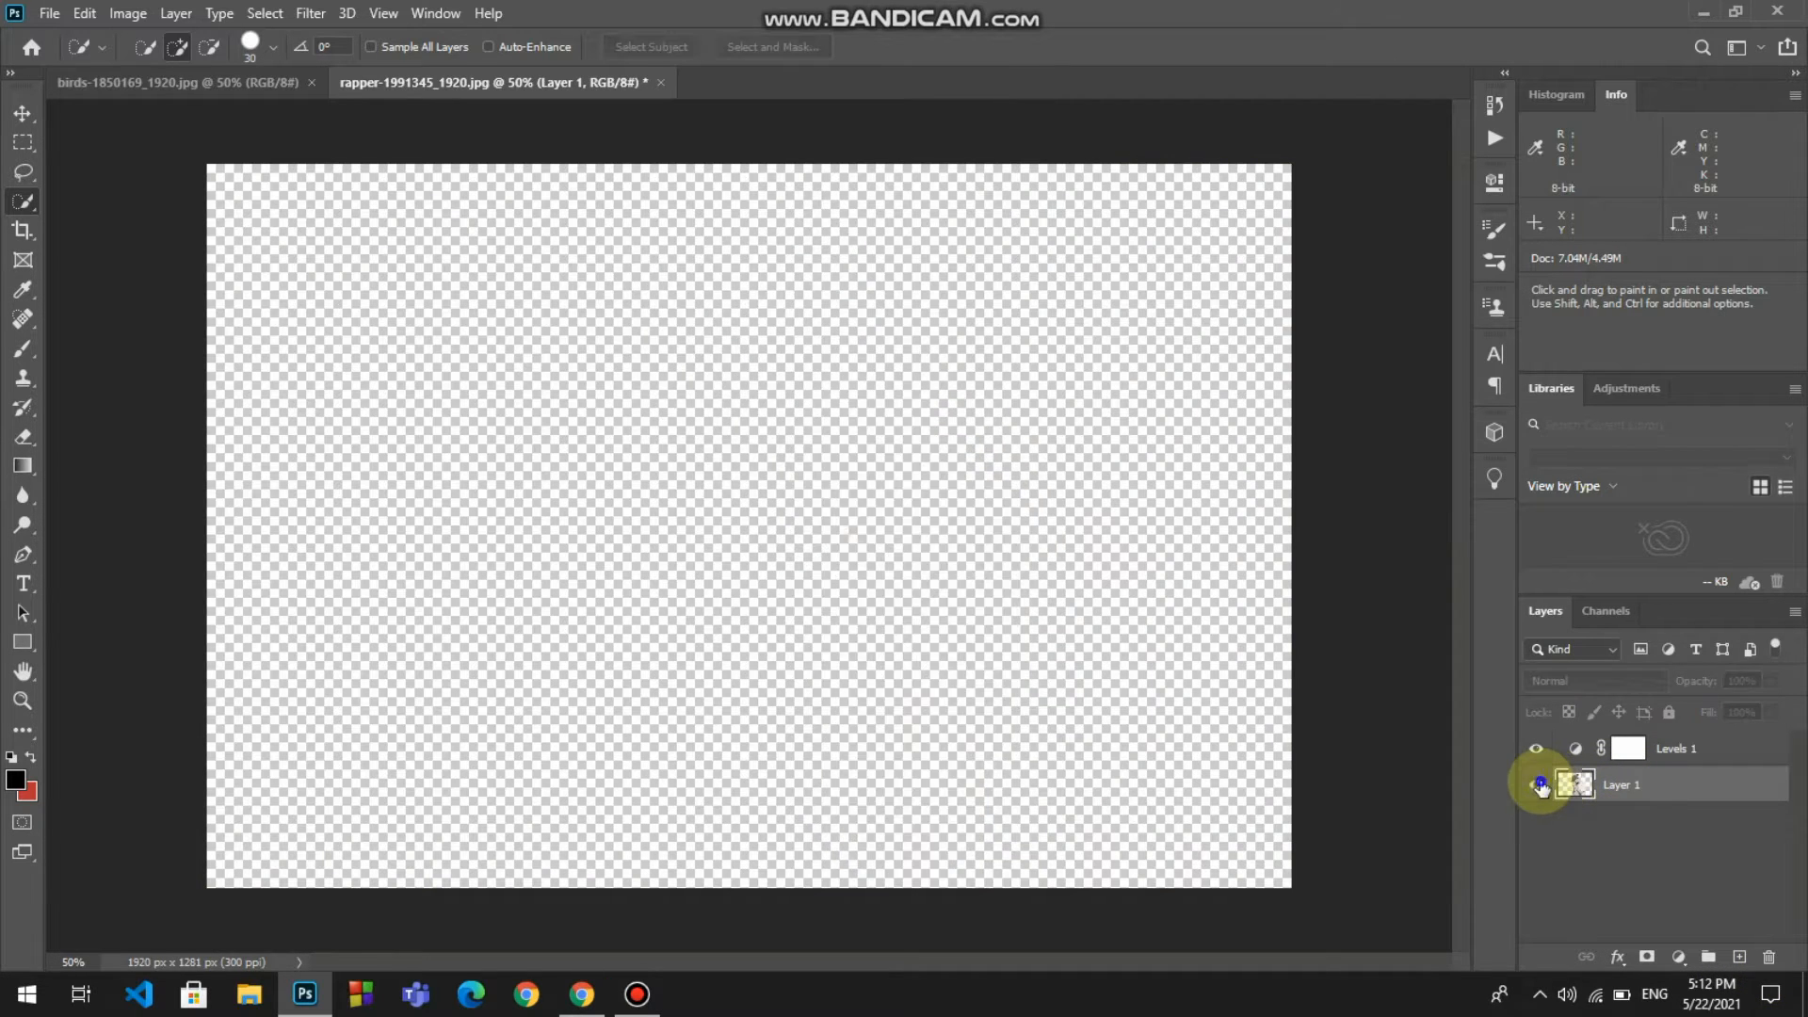
pyautogui.click(1538, 785)
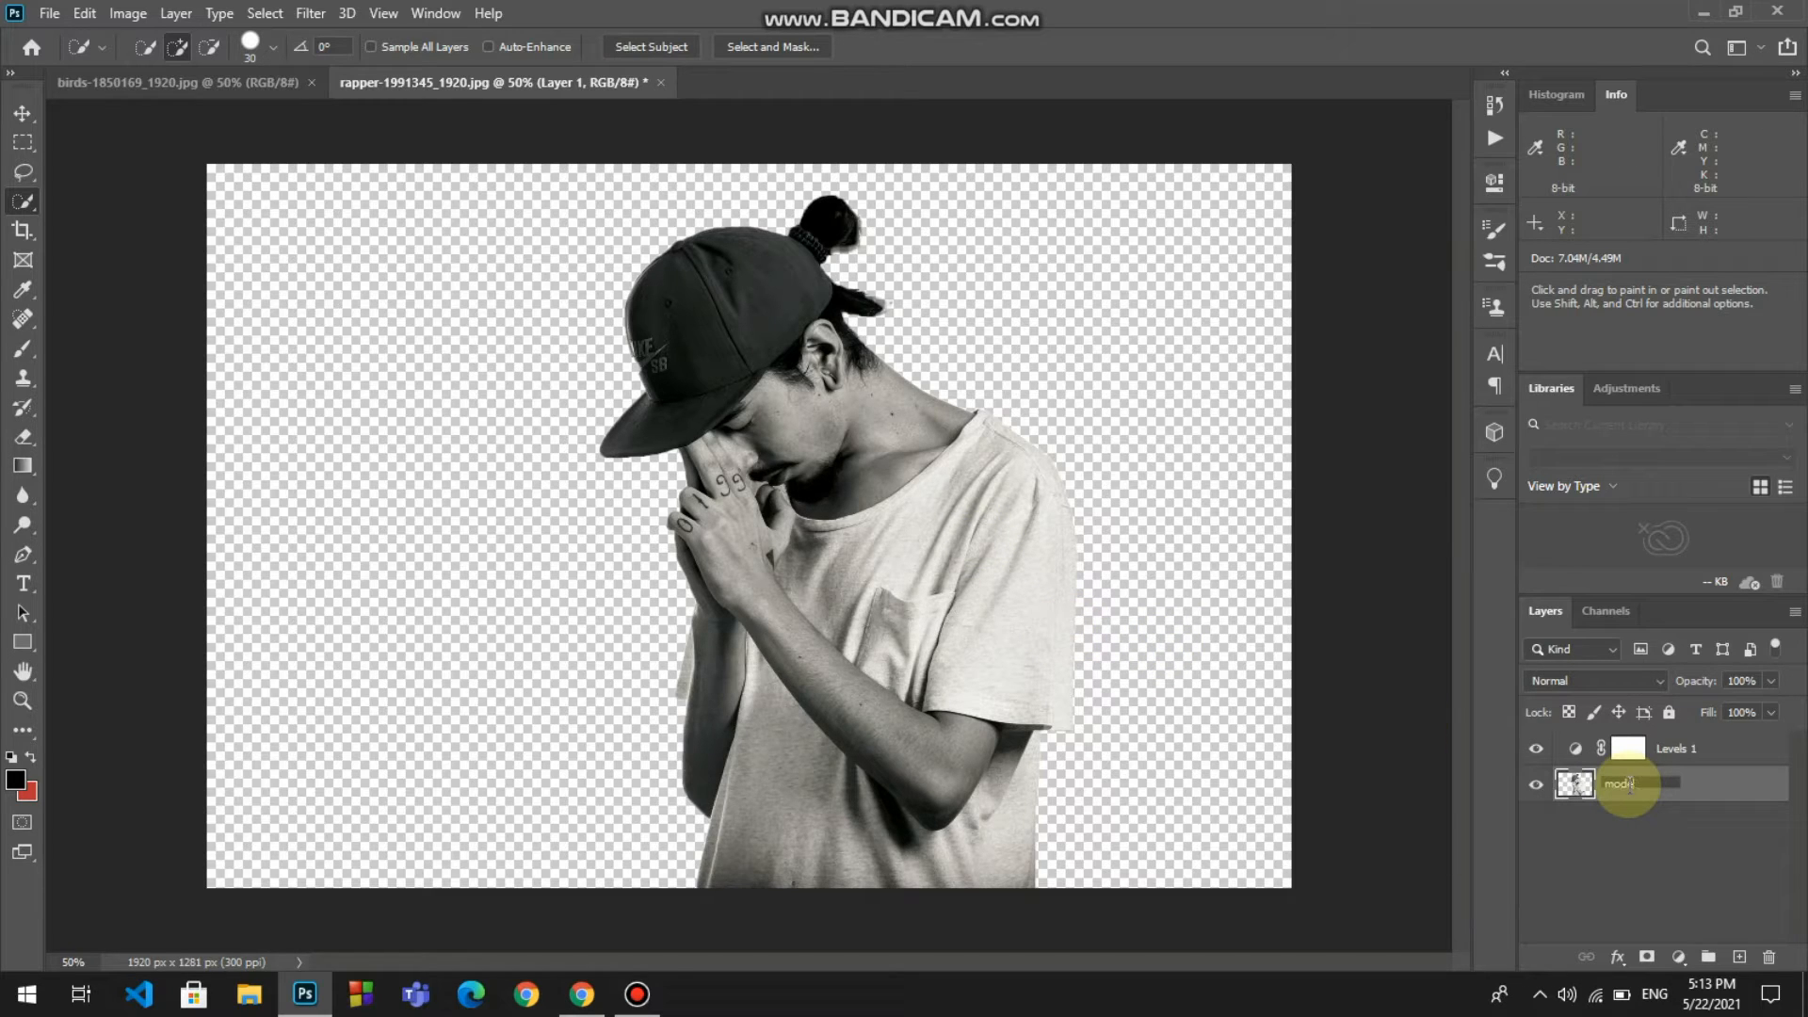
pyautogui.press('Return')
# - Add a white Solid Color fill layer to the rapper document
pyautogui.click(1679, 957)
pyautogui.click(1661, 563)
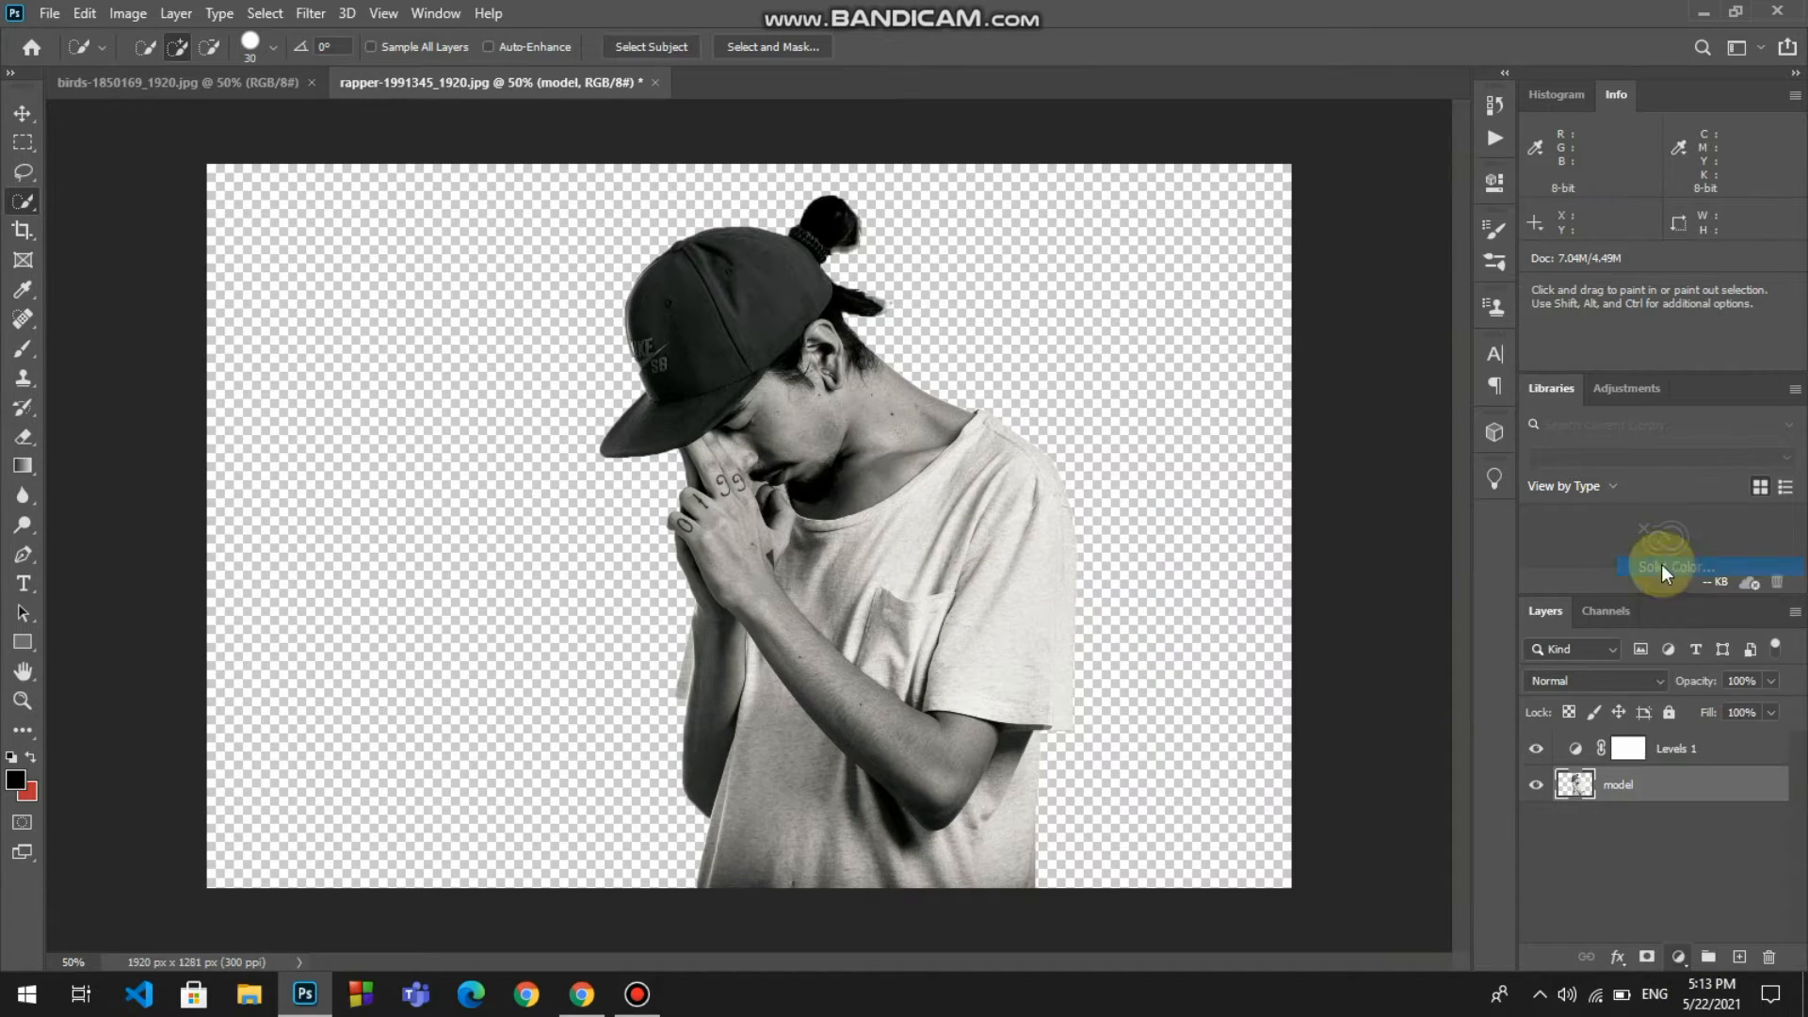
pyautogui.click(1229, 368)
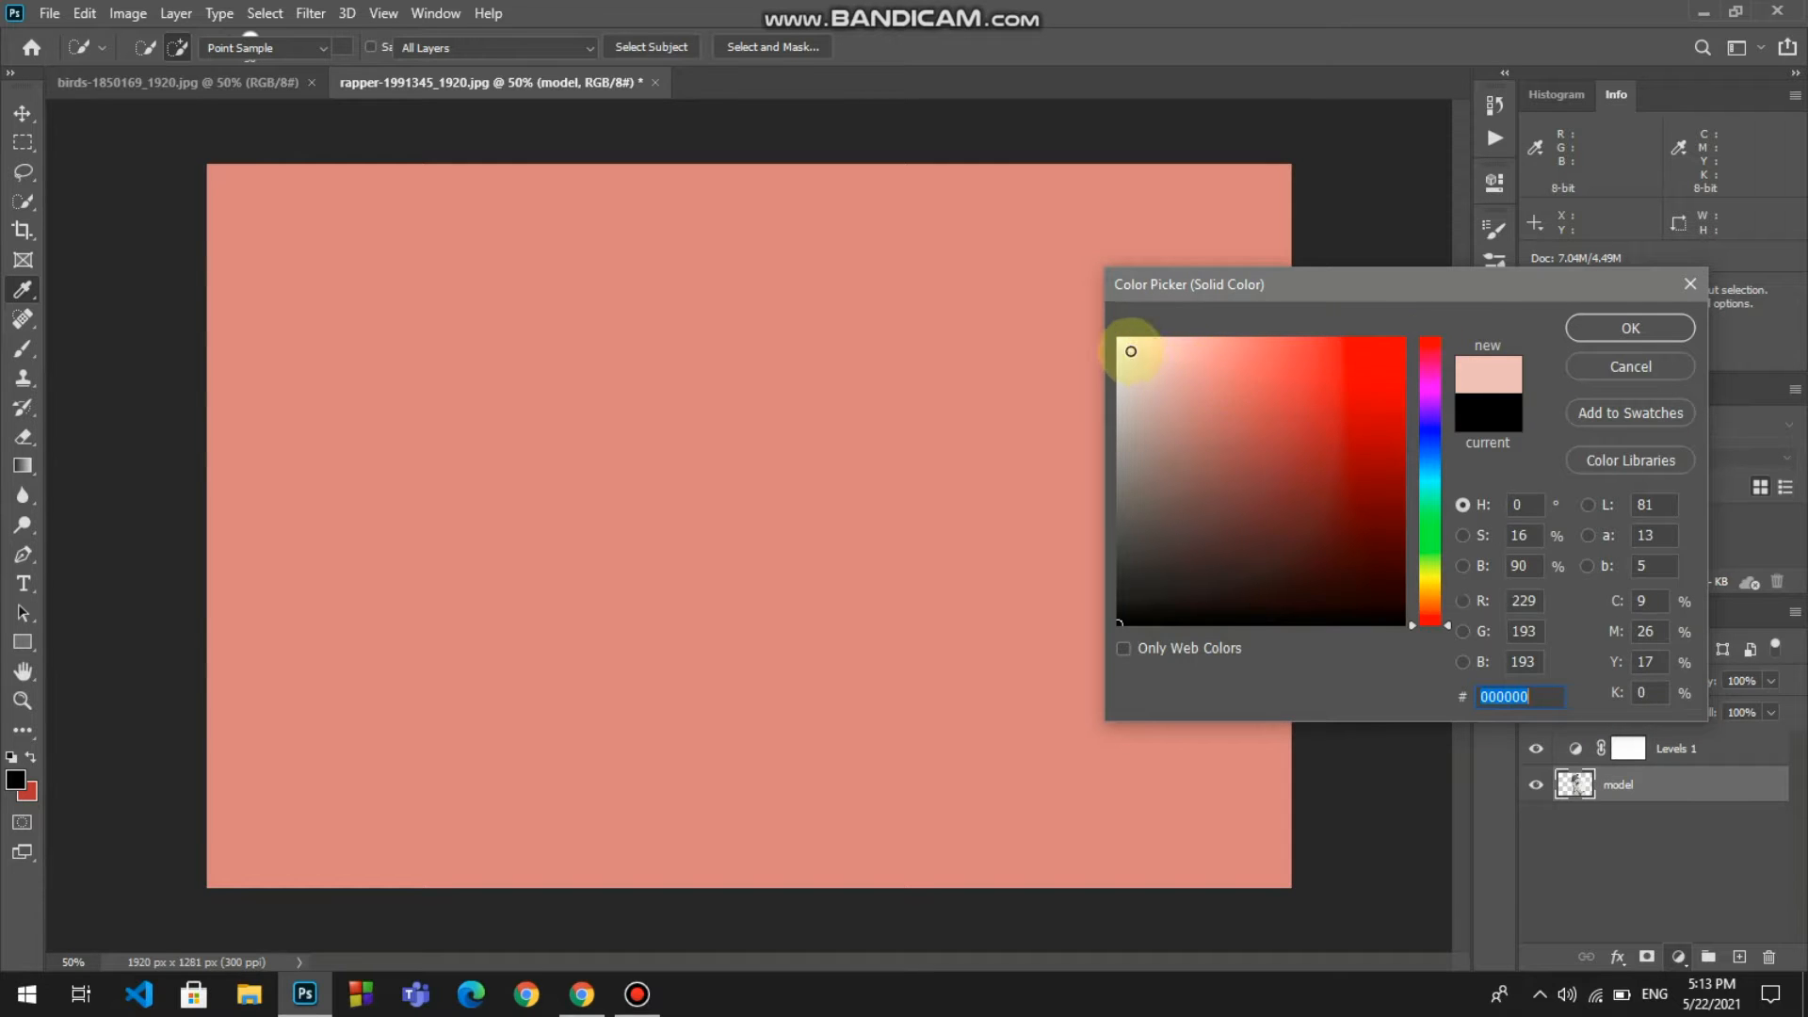
pyautogui.moveTo(1109, 340)
pyautogui.mouseDown()
pyautogui.moveTo(1130, 354)
pyautogui.moveTo(1097, 325)
pyautogui.mouseUp()
pyautogui.click(1621, 325)
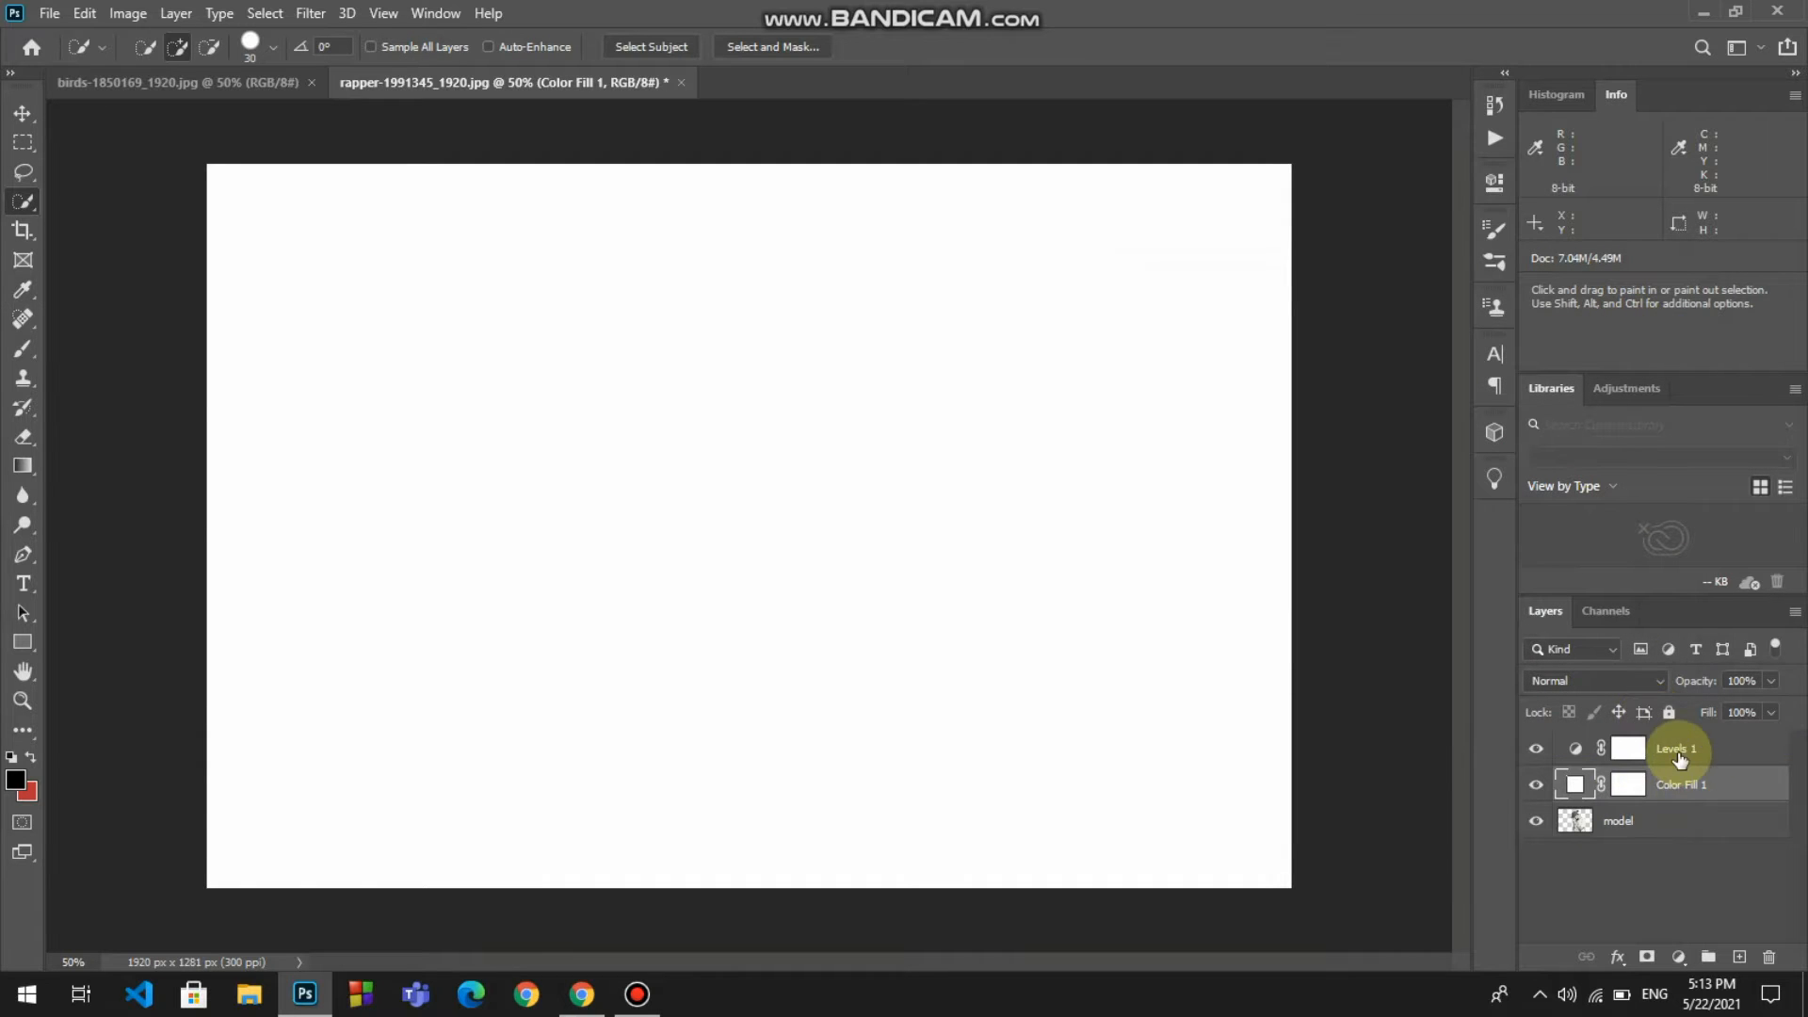
# - Reorder the layers so Levels 1 is on top, model in the middle and Color Fill 1 at the bottom
pyautogui.moveTo(1667, 741); pyautogui.dragTo(1675, 838)
pyautogui.click(1538, 825)
pyautogui.click(1538, 825)
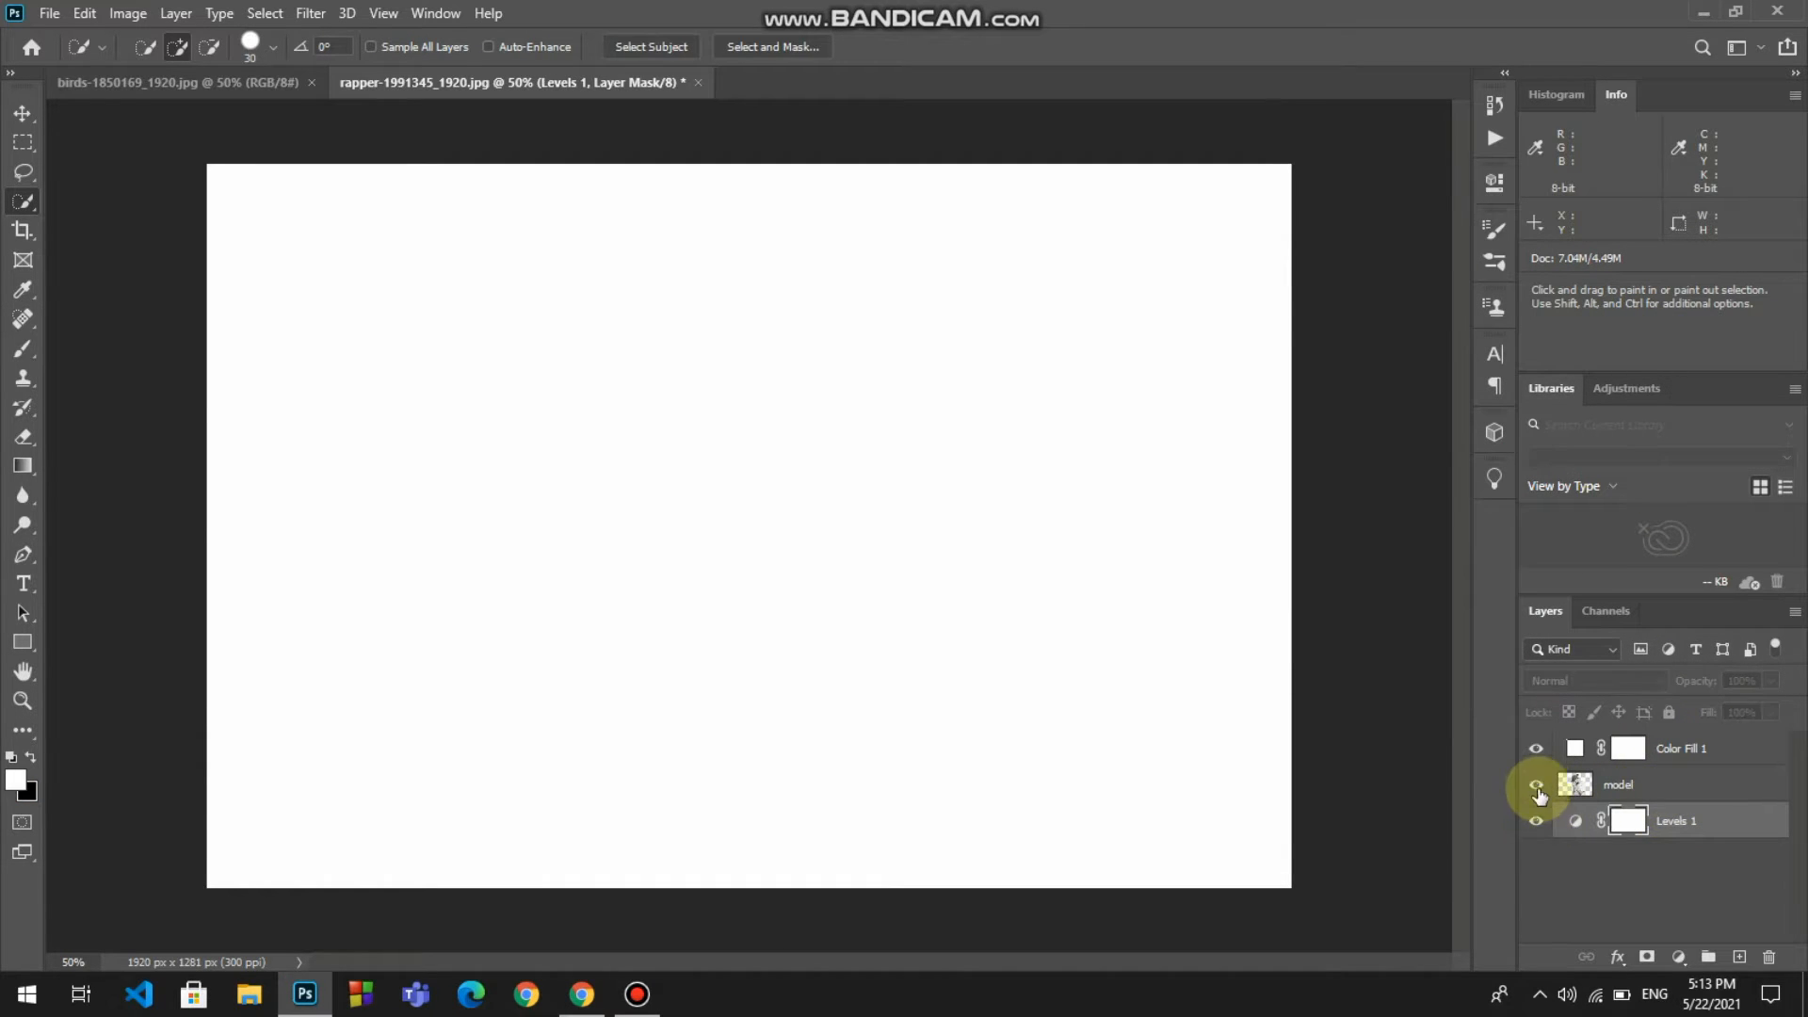
pyautogui.moveTo(1626, 746); pyautogui.dragTo(1670, 834)
pyautogui.moveTo(1646, 746); pyautogui.dragTo(1646, 740)
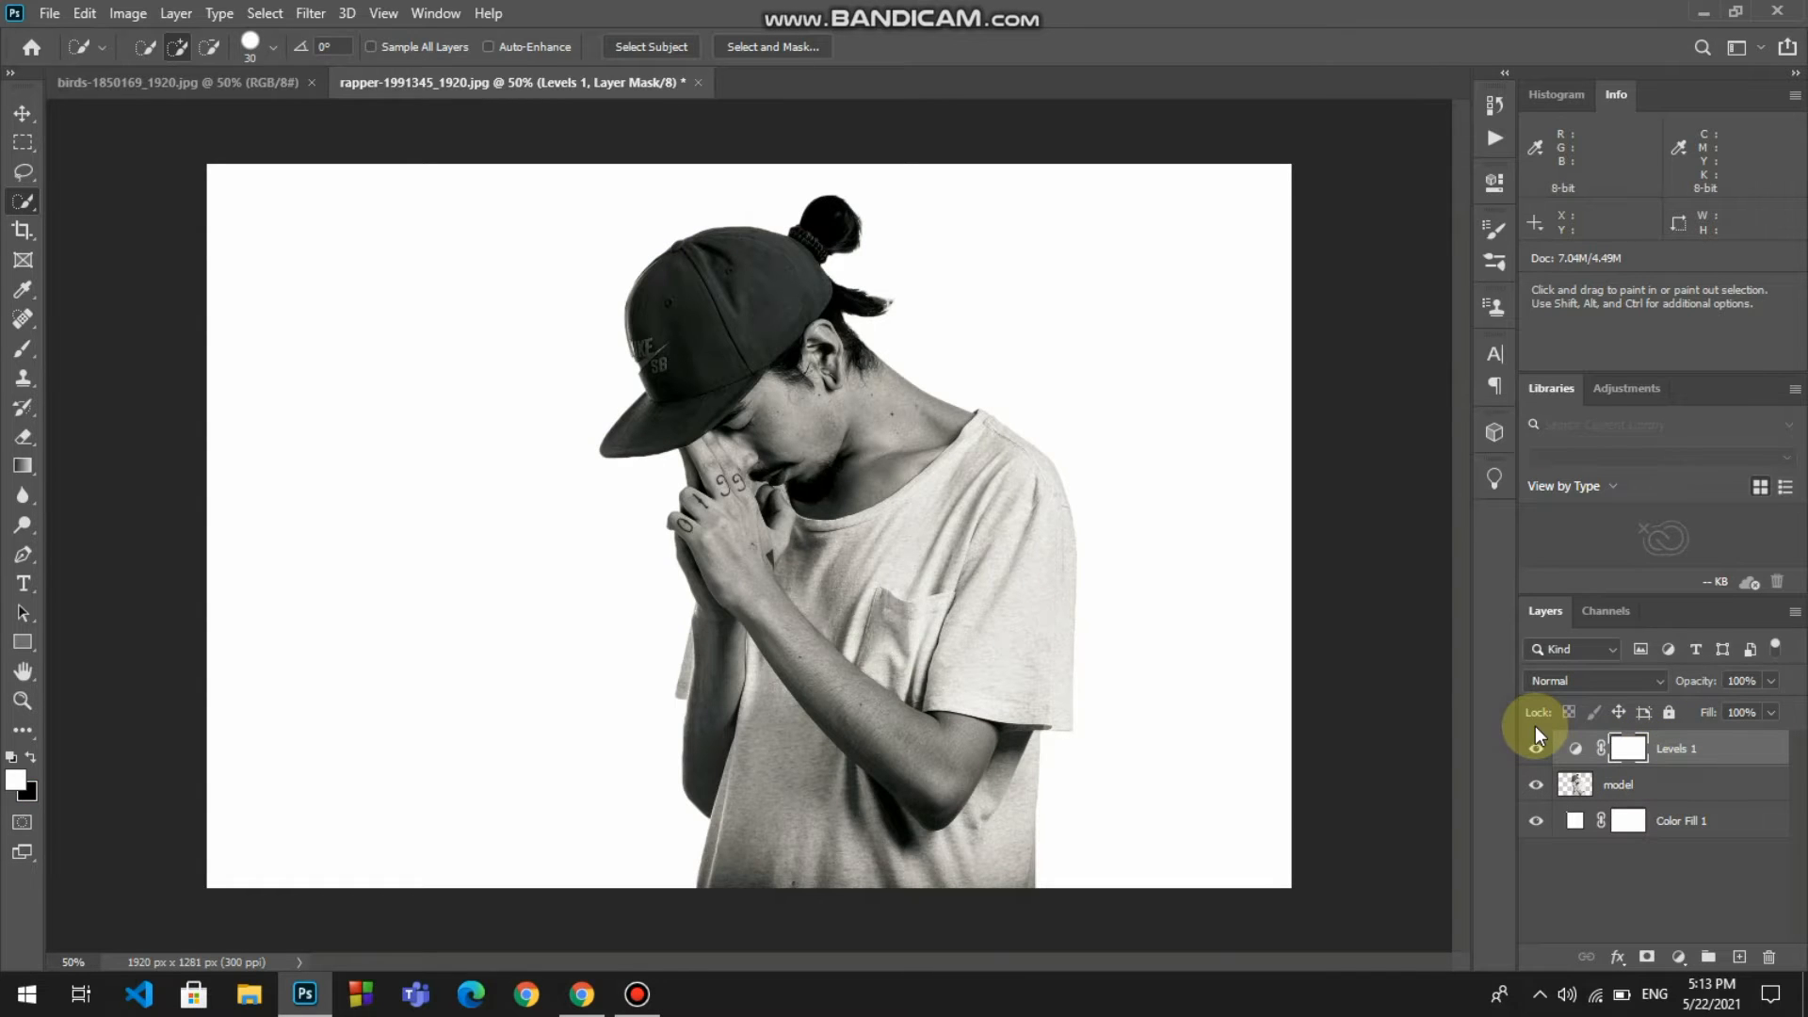
# - Duplicate the bridge photo's Background layer into the rapper-1991345_1920.jpg document and switch to that document
pyautogui.click(179, 82)
pyautogui.rightClick(767, 292)
pyautogui.click(885, 330)
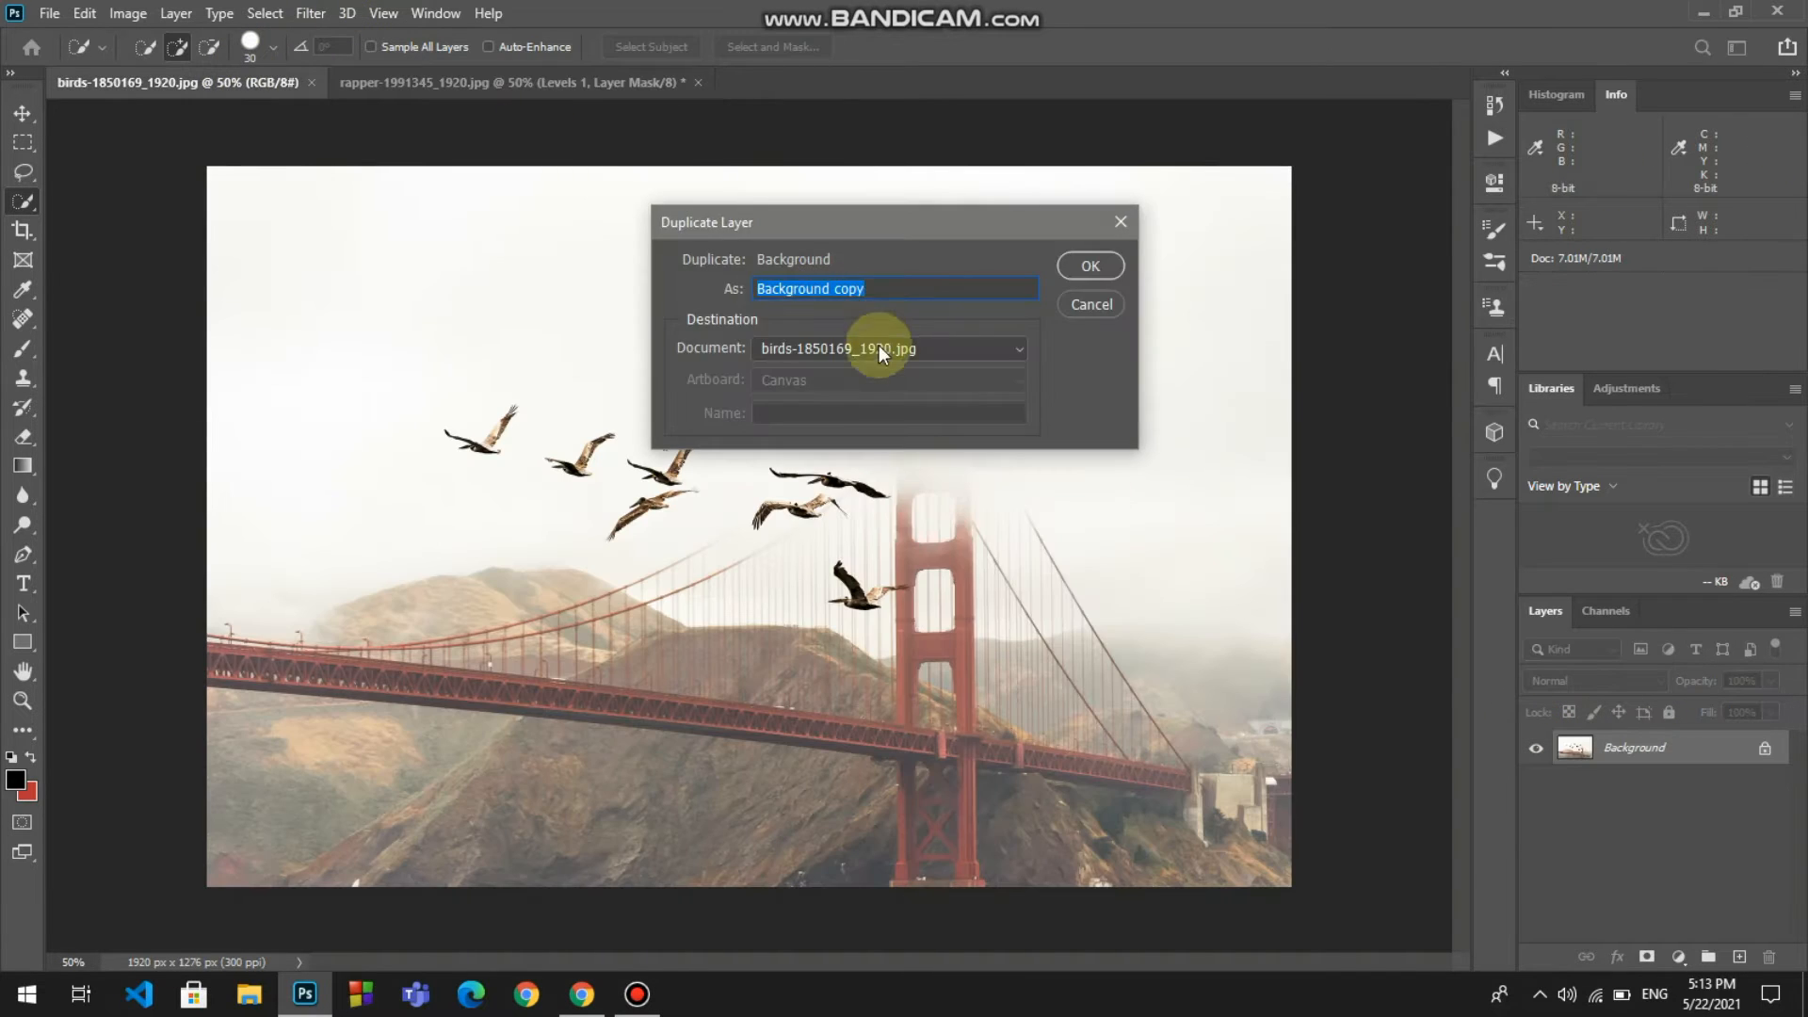
pyautogui.click(879, 348)
pyautogui.click(848, 369)
pyautogui.click(1090, 266)
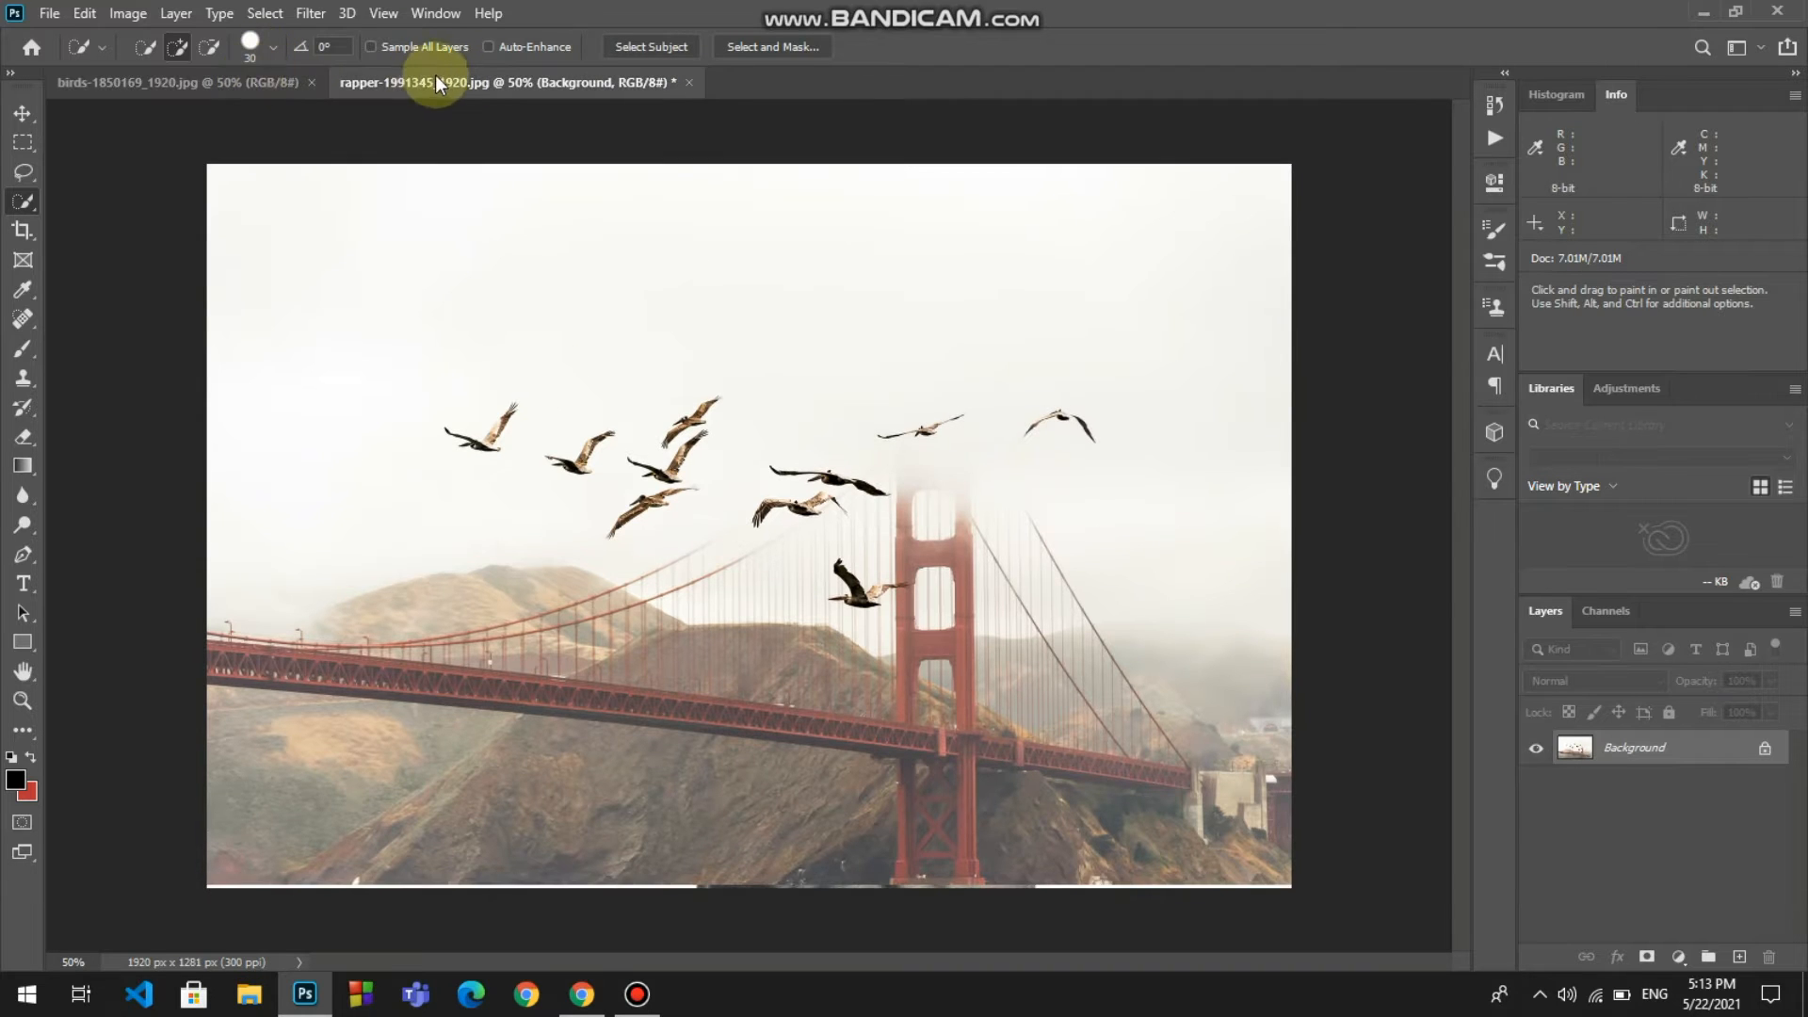
pyautogui.click(435, 82)
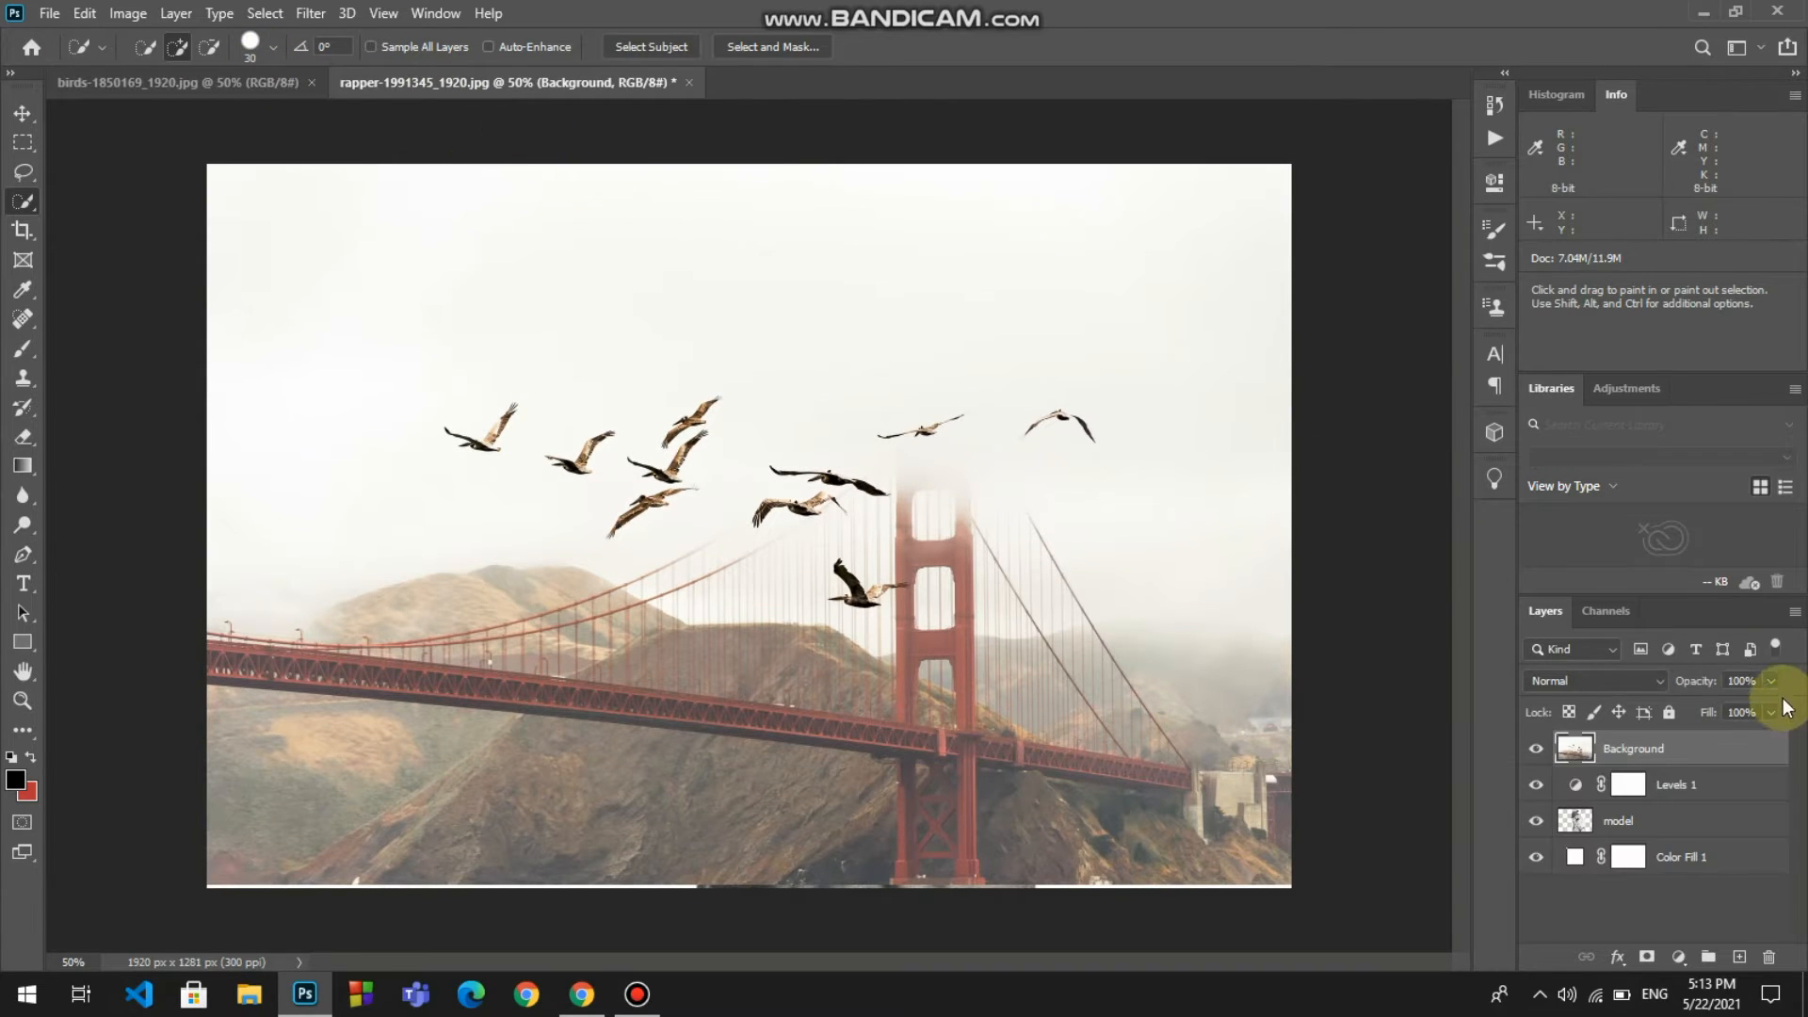
# - Lower the bridge layer's opacity to 48% and scale it to about 127%, placing the bridge tower over the man's torso
pyautogui.moveTo(1735, 692); pyautogui.dragTo(1720, 703)
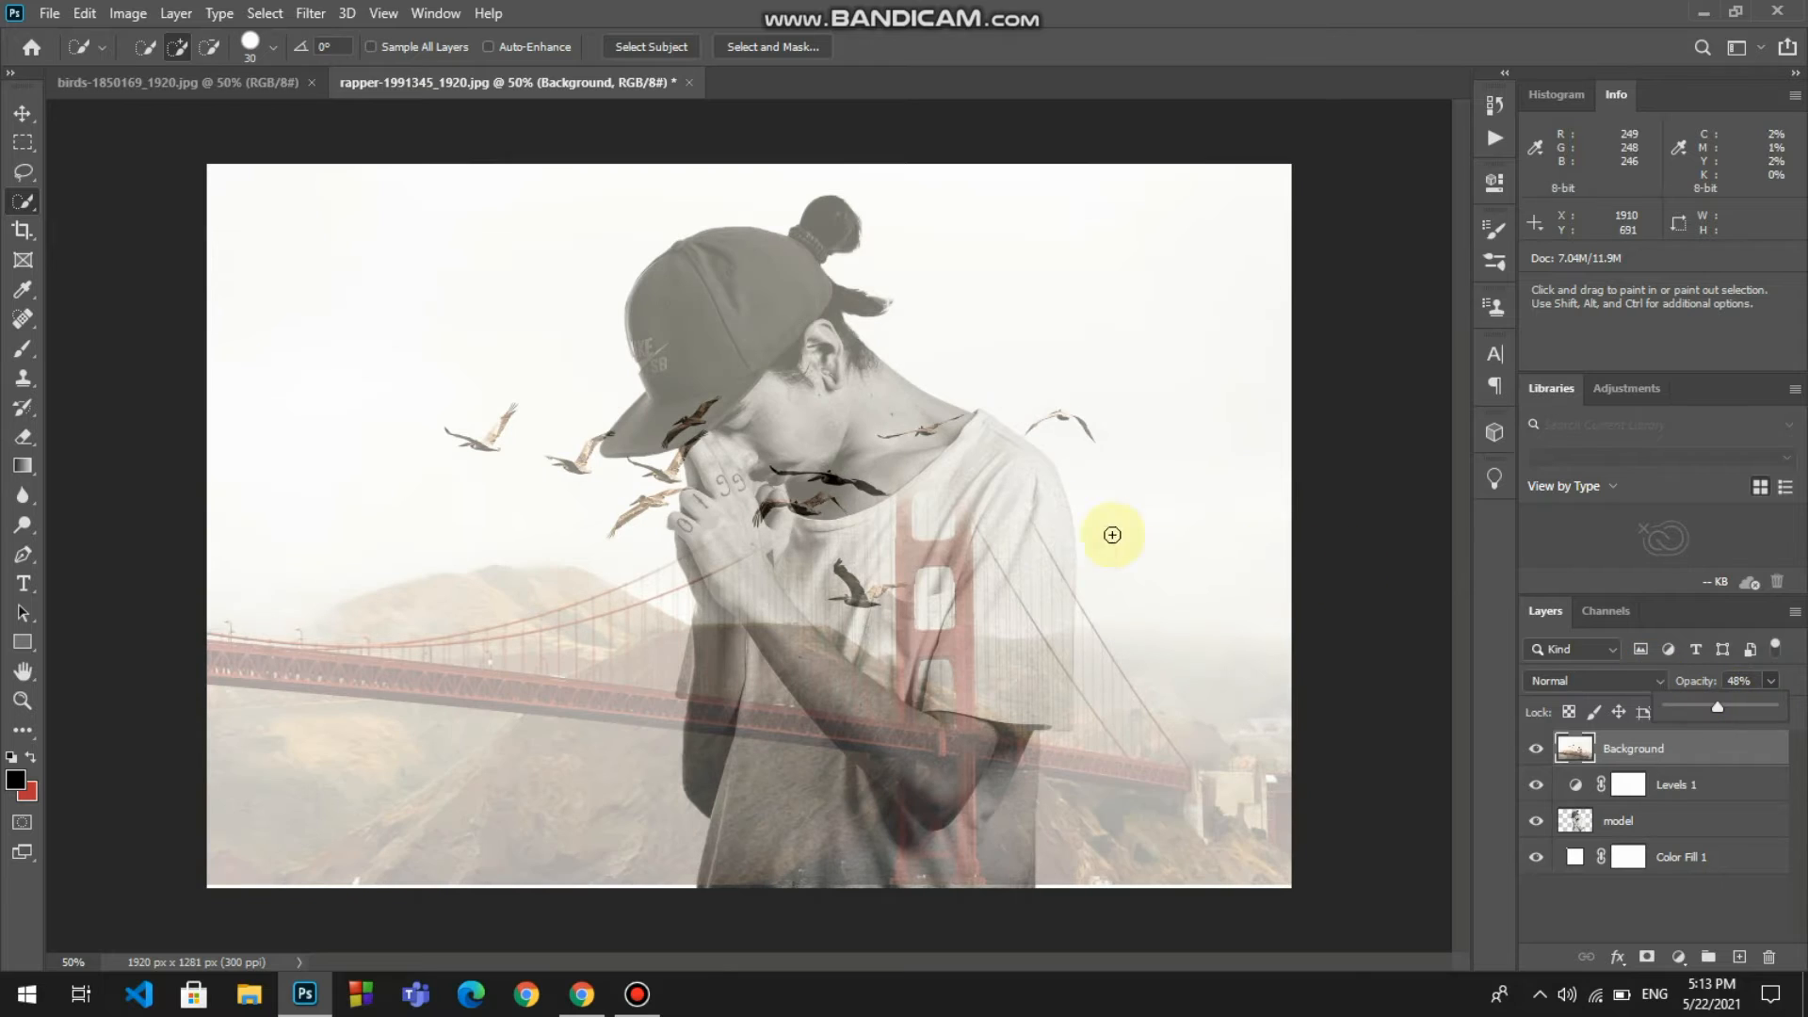
pyautogui.click(23, 113)
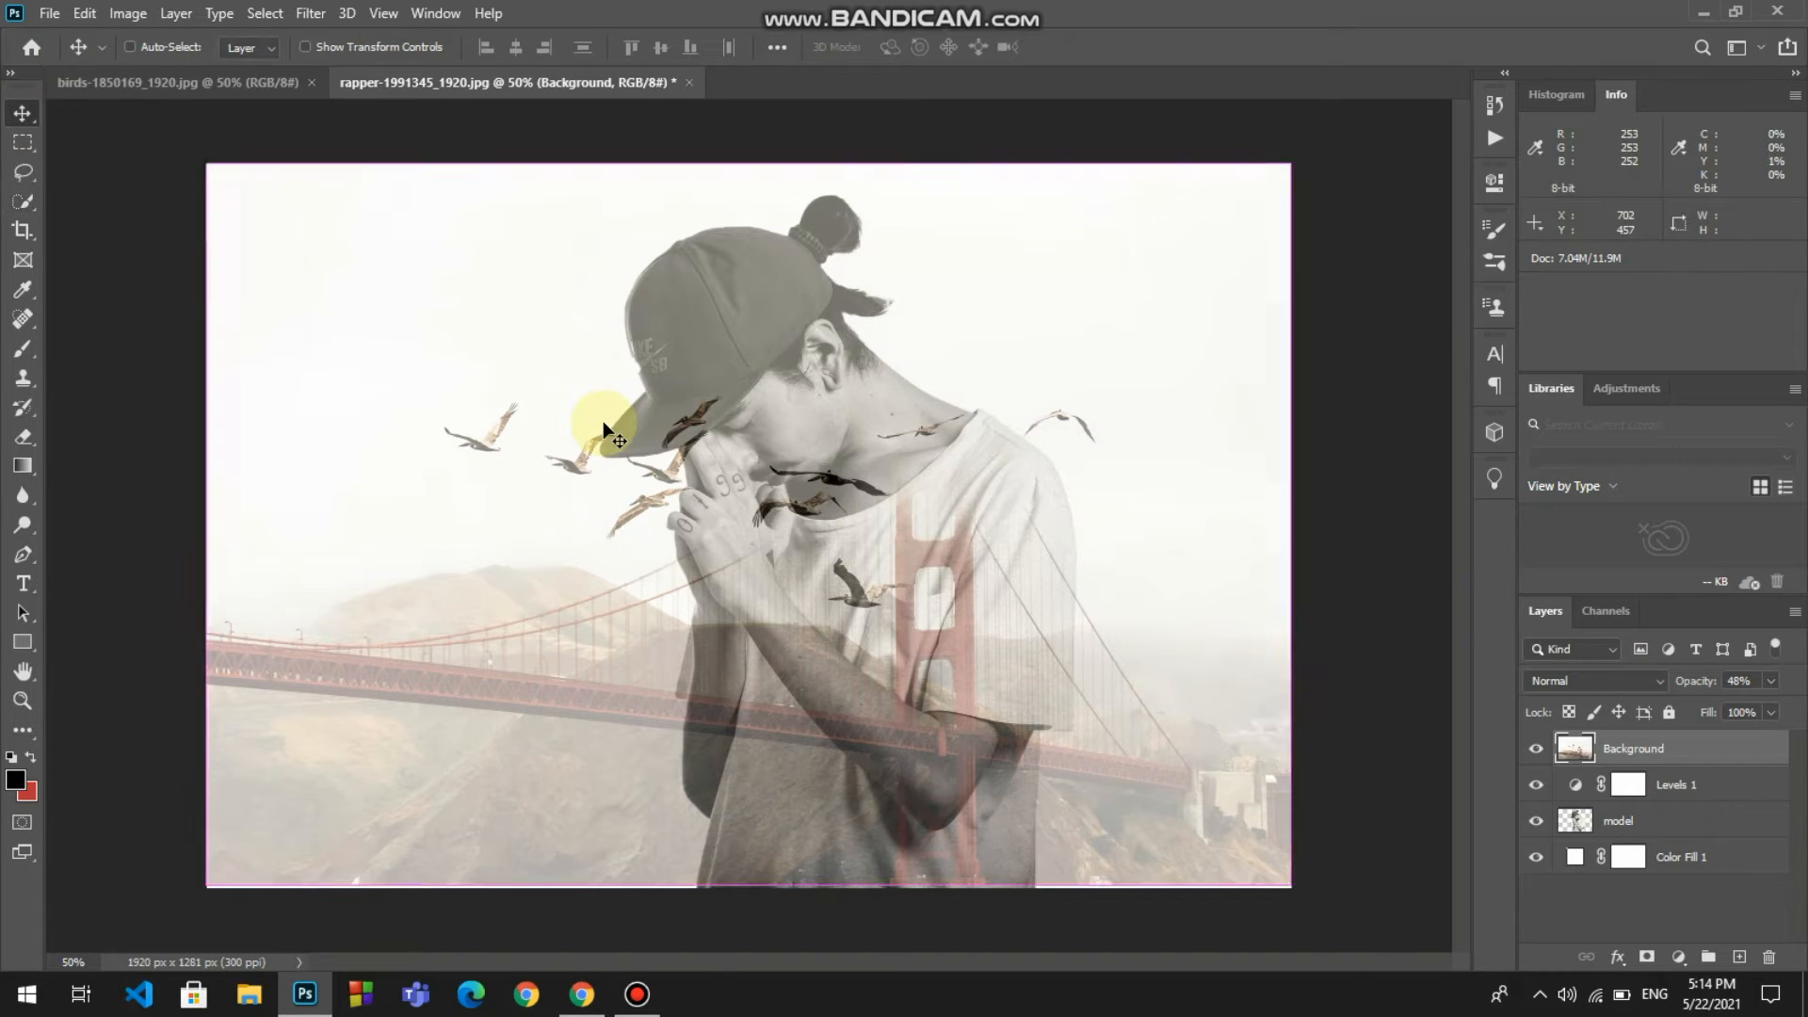
pyautogui.hotkey('ctrl', 't')
pyautogui.hotkey('ctrl', '-')
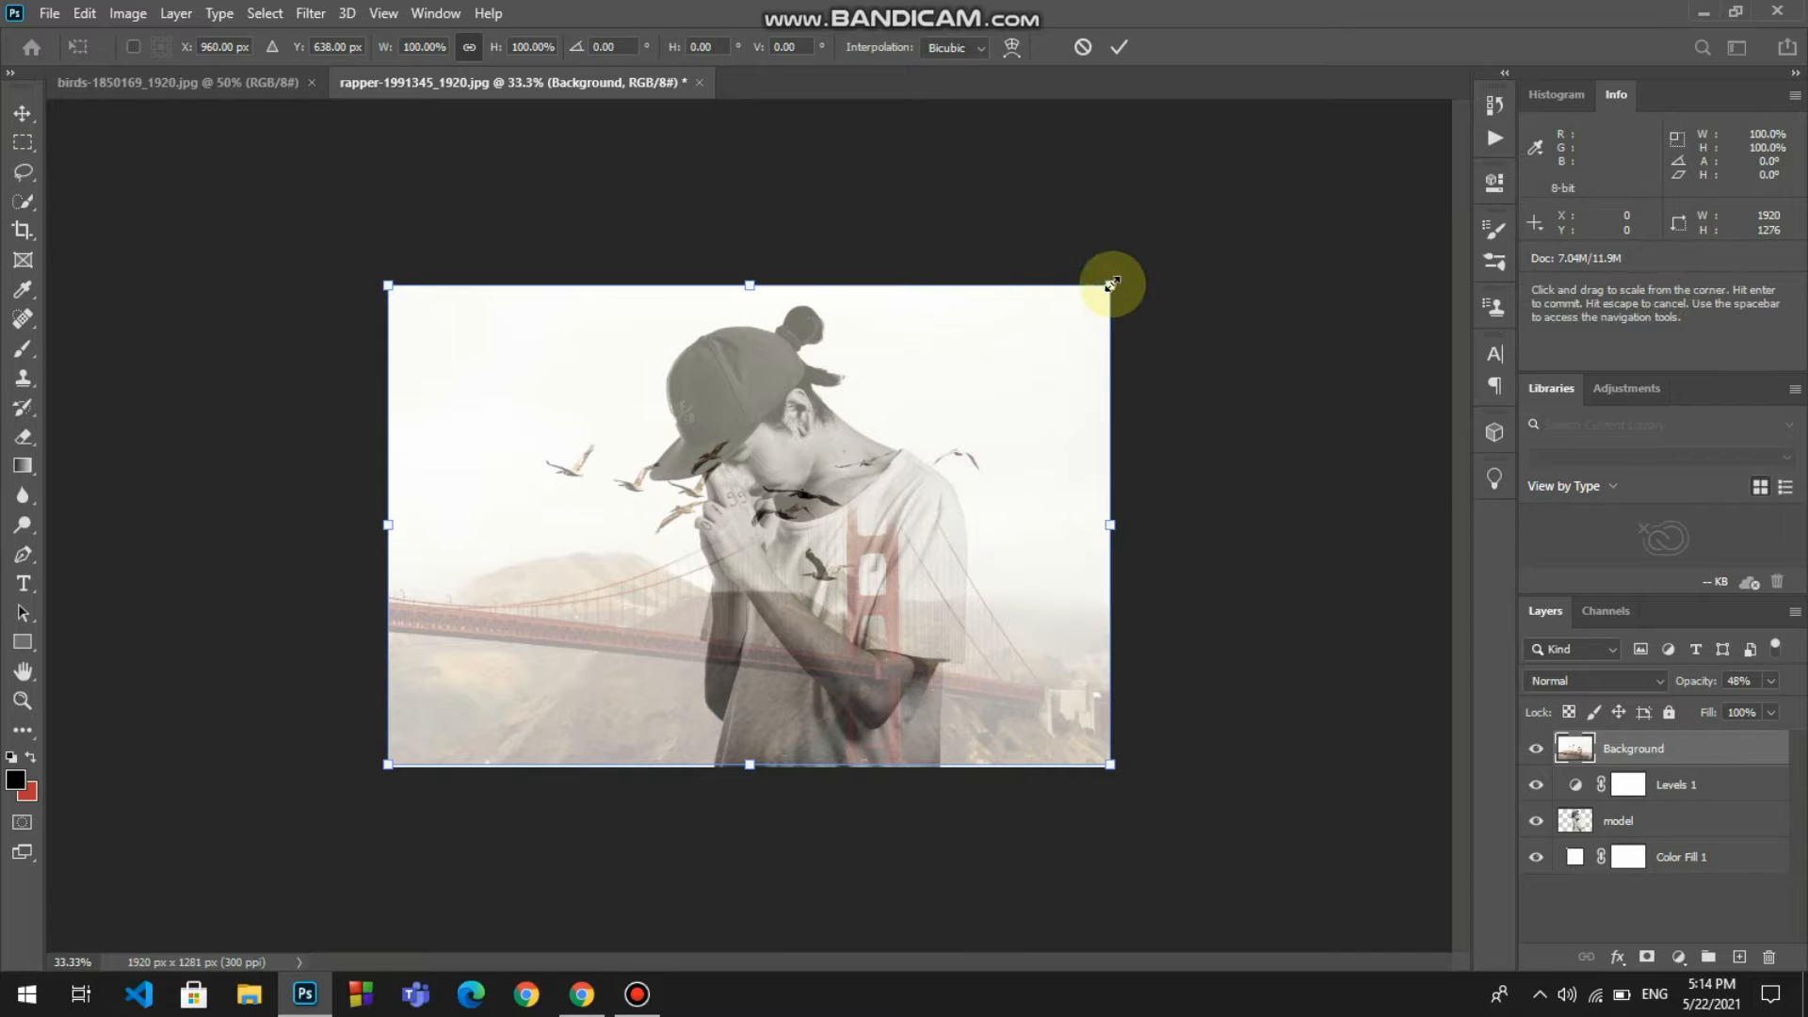
pyautogui.moveTo(1112, 284); pyautogui.dragTo(1342, 212)
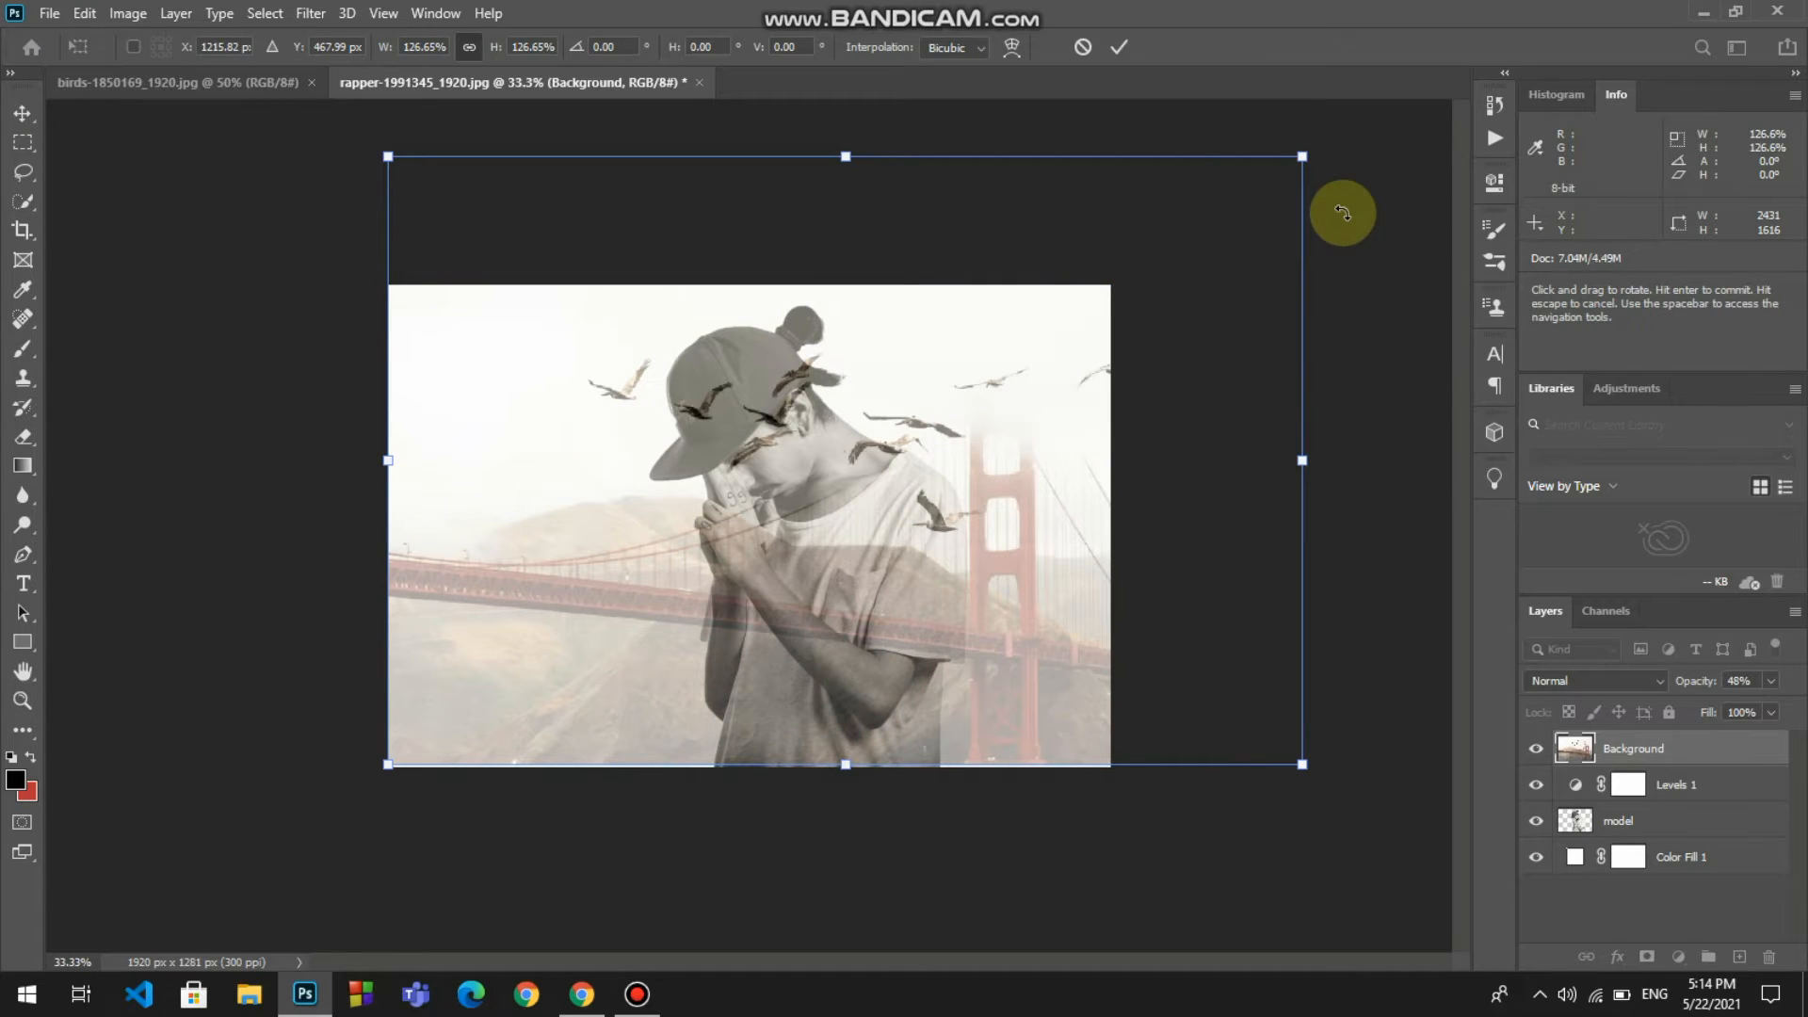
pyautogui.moveTo(387, 765); pyautogui.dragTo(117, 924)
pyautogui.moveTo(499, 669); pyautogui.dragTo(432, 654)
pyautogui.moveTo(1238, 144); pyautogui.dragTo(957, 355)
pyautogui.moveTo(659, 311); pyautogui.dragTo(748, 250)
pyautogui.moveTo(143, 197); pyautogui.dragTo(183, 230)
pyautogui.moveTo(409, 391); pyautogui.dragTo(369, 378)
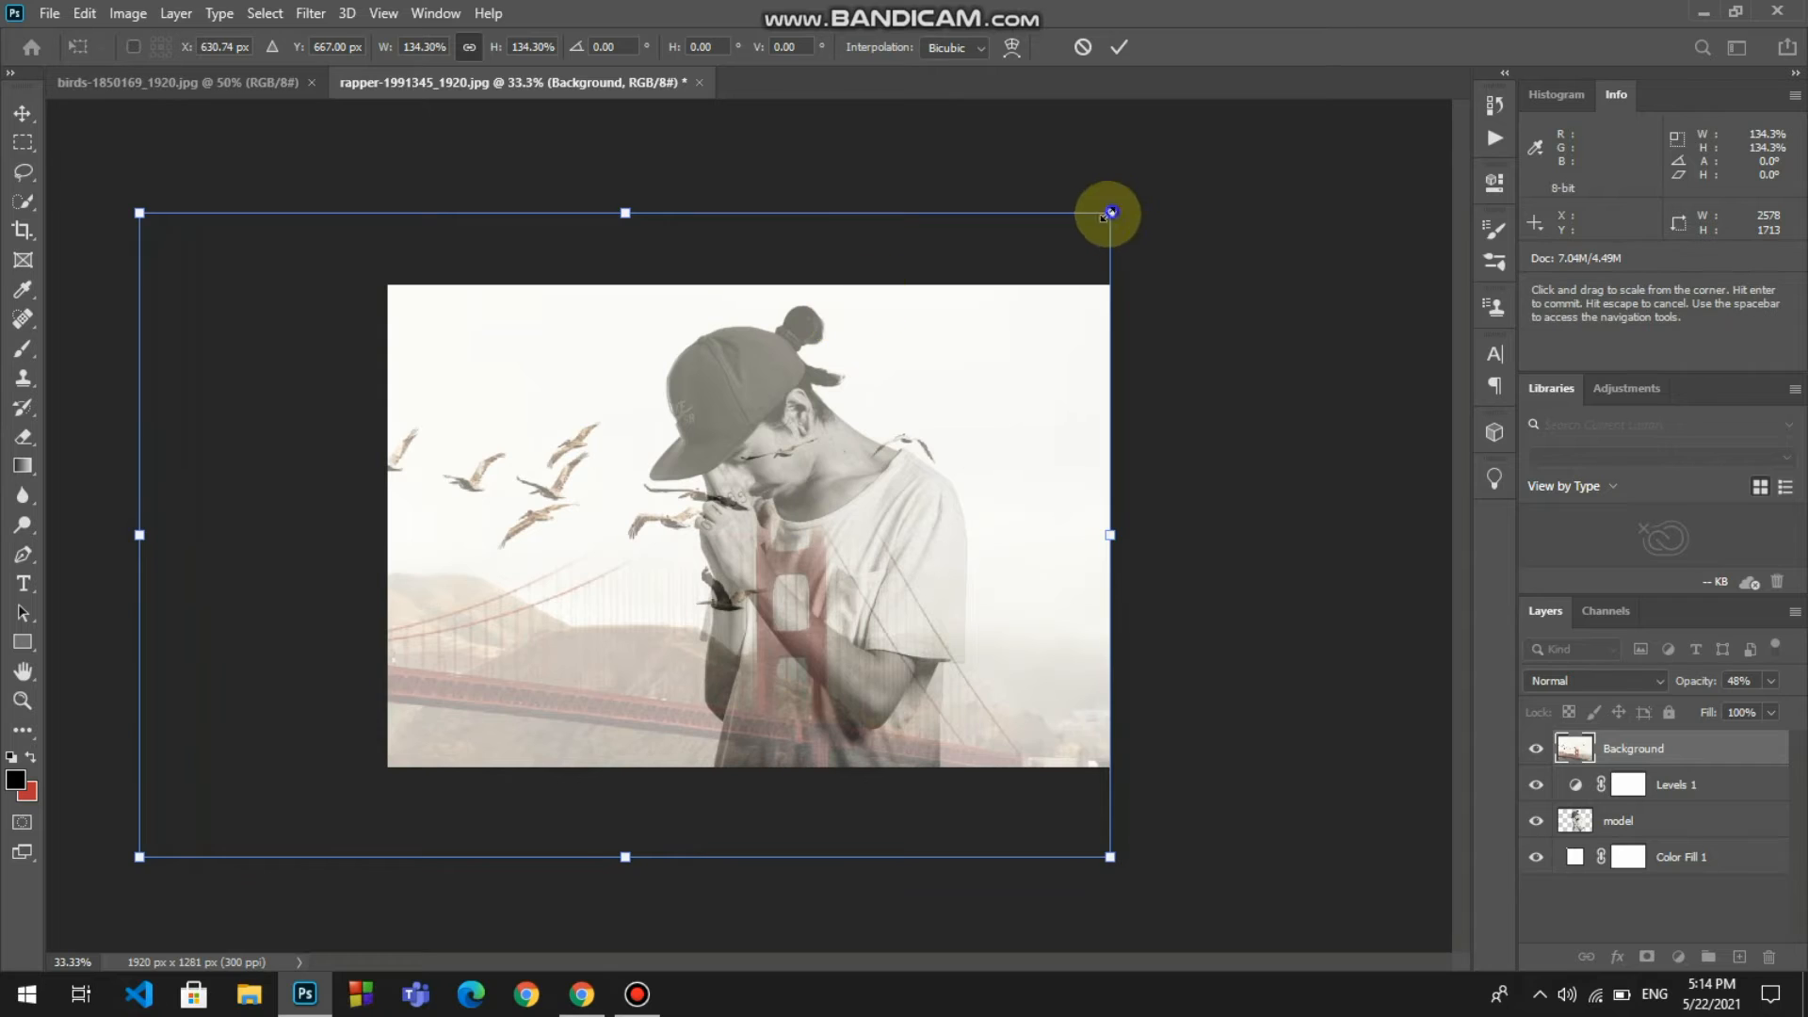
pyautogui.moveTo(1110, 212); pyautogui.dragTo(1069, 241)
pyautogui.moveTo(932, 351); pyautogui.dragTo(973, 329)
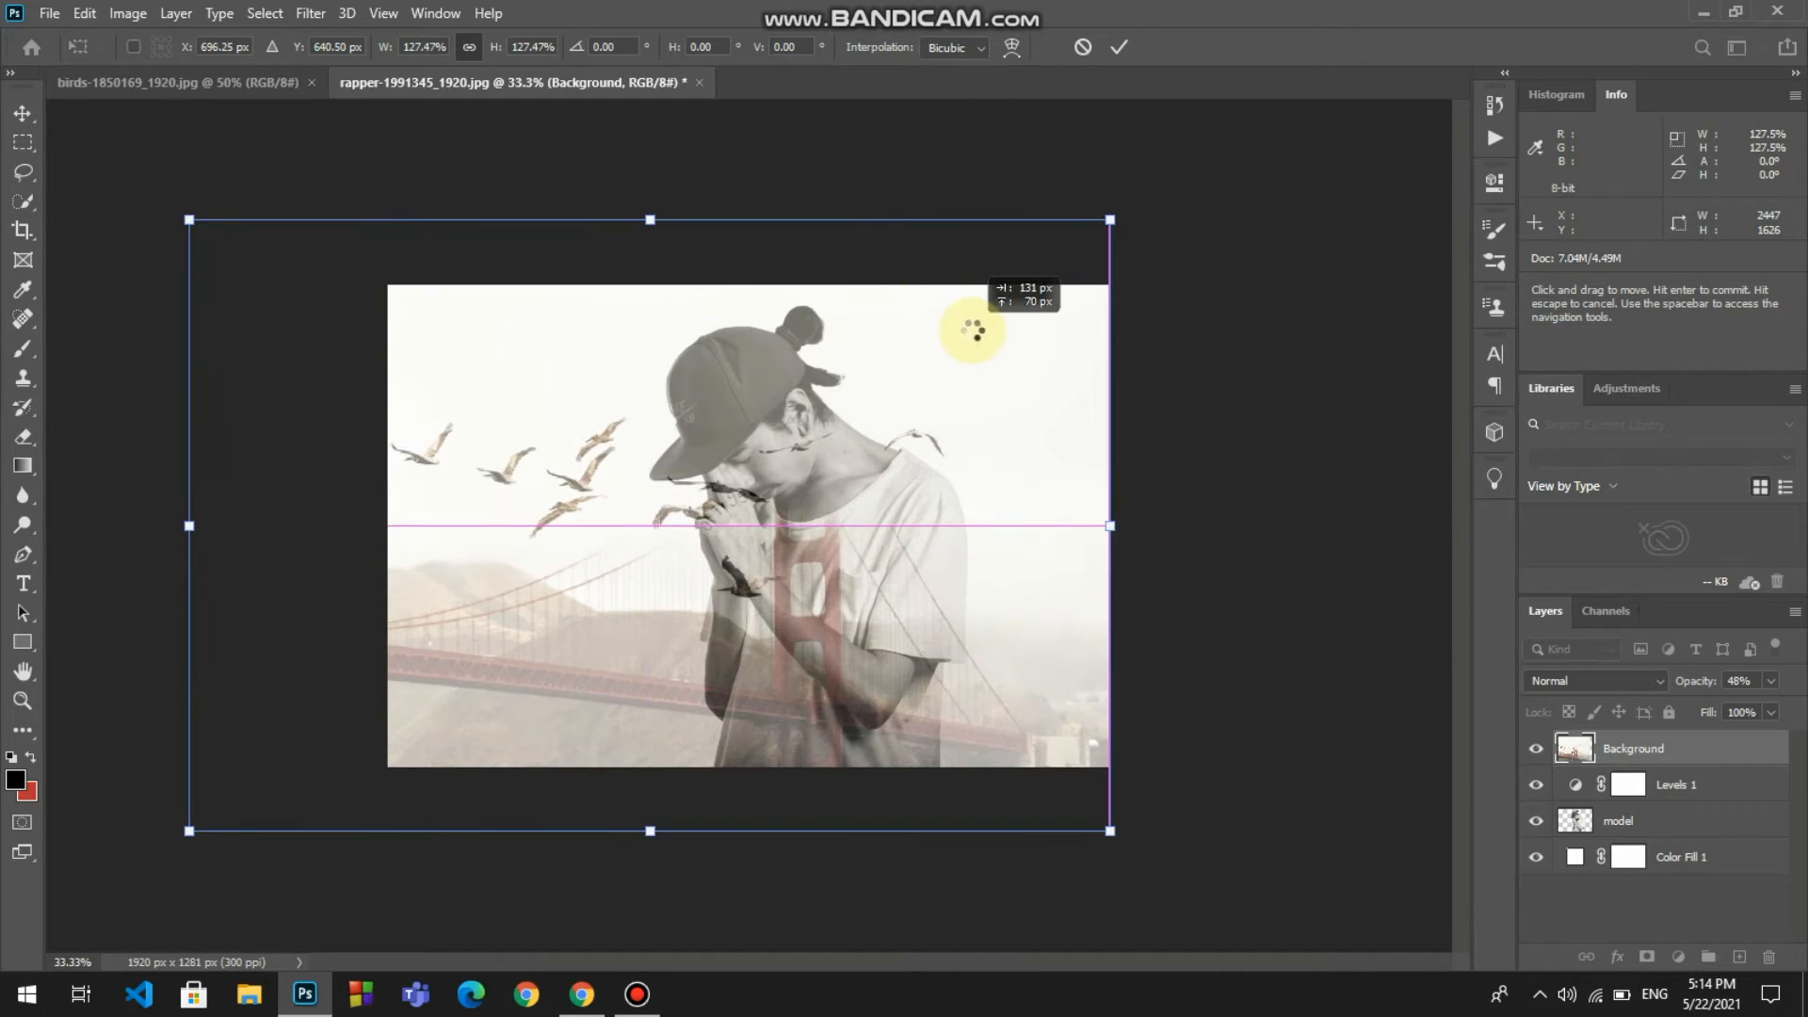
pyautogui.click(1118, 49)
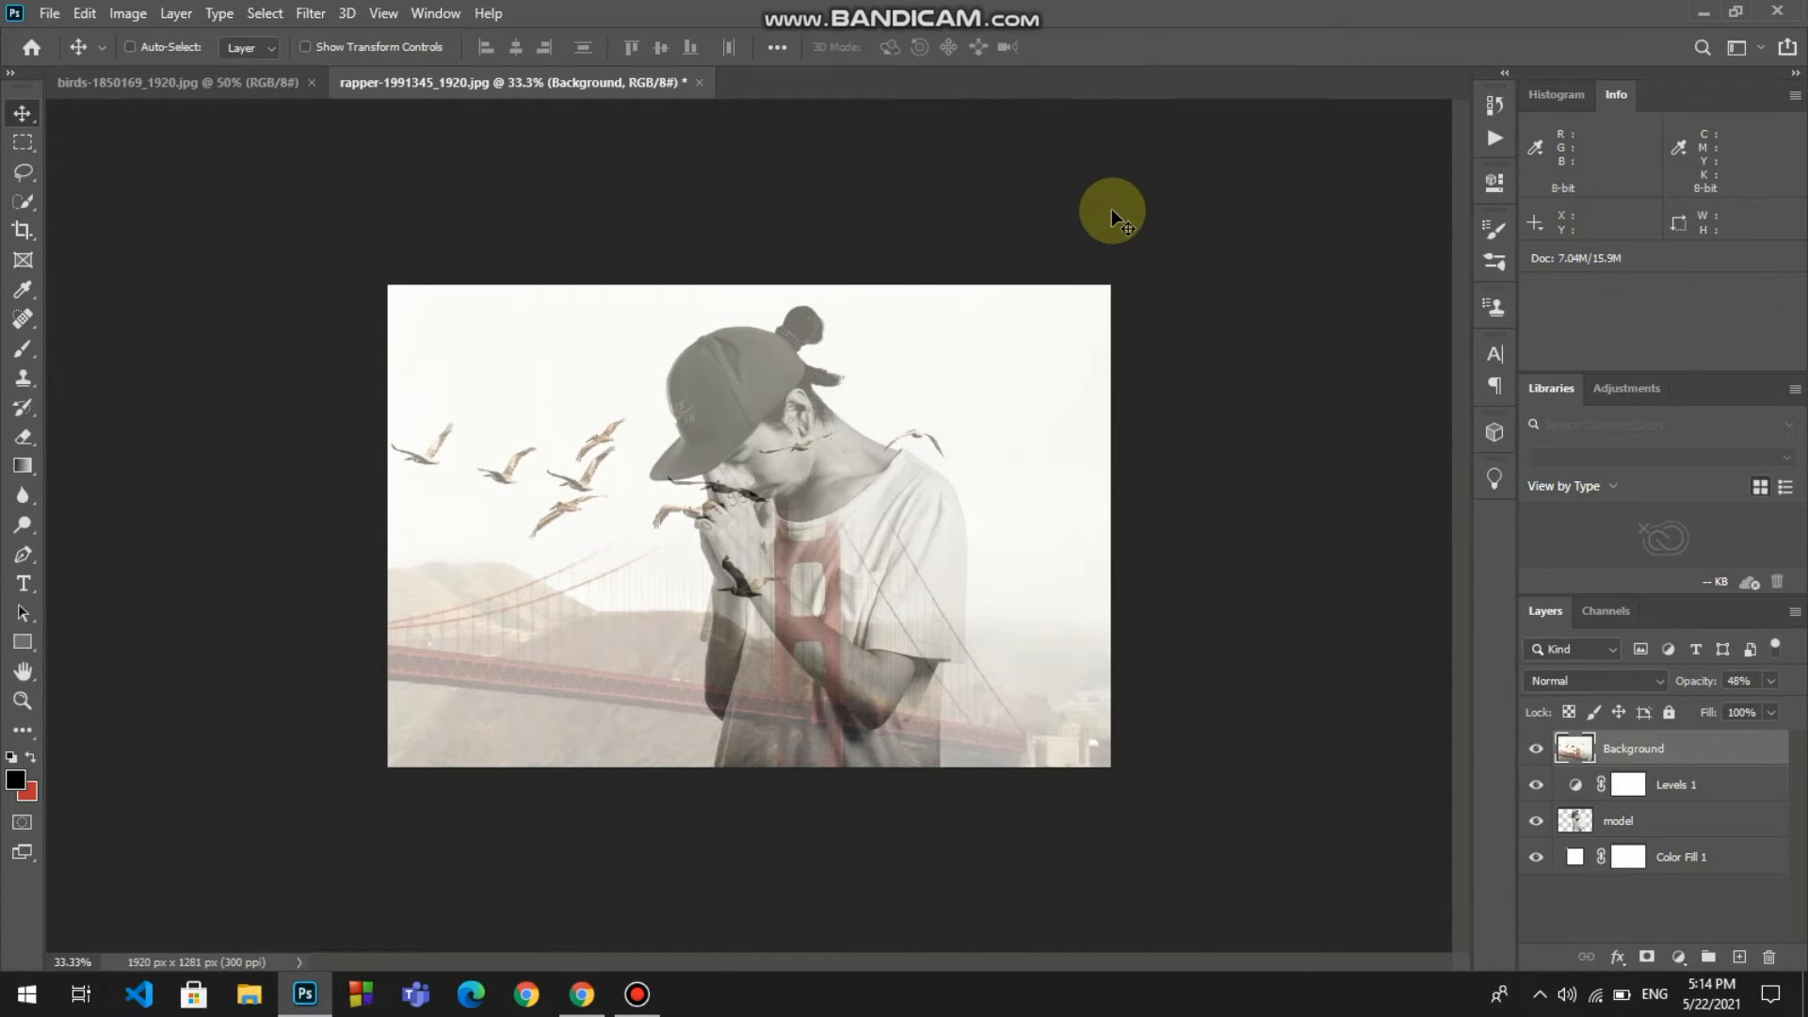
# - Set the bridge layer's opacity to 100%
pyautogui.hotkey('ctrl', '+')
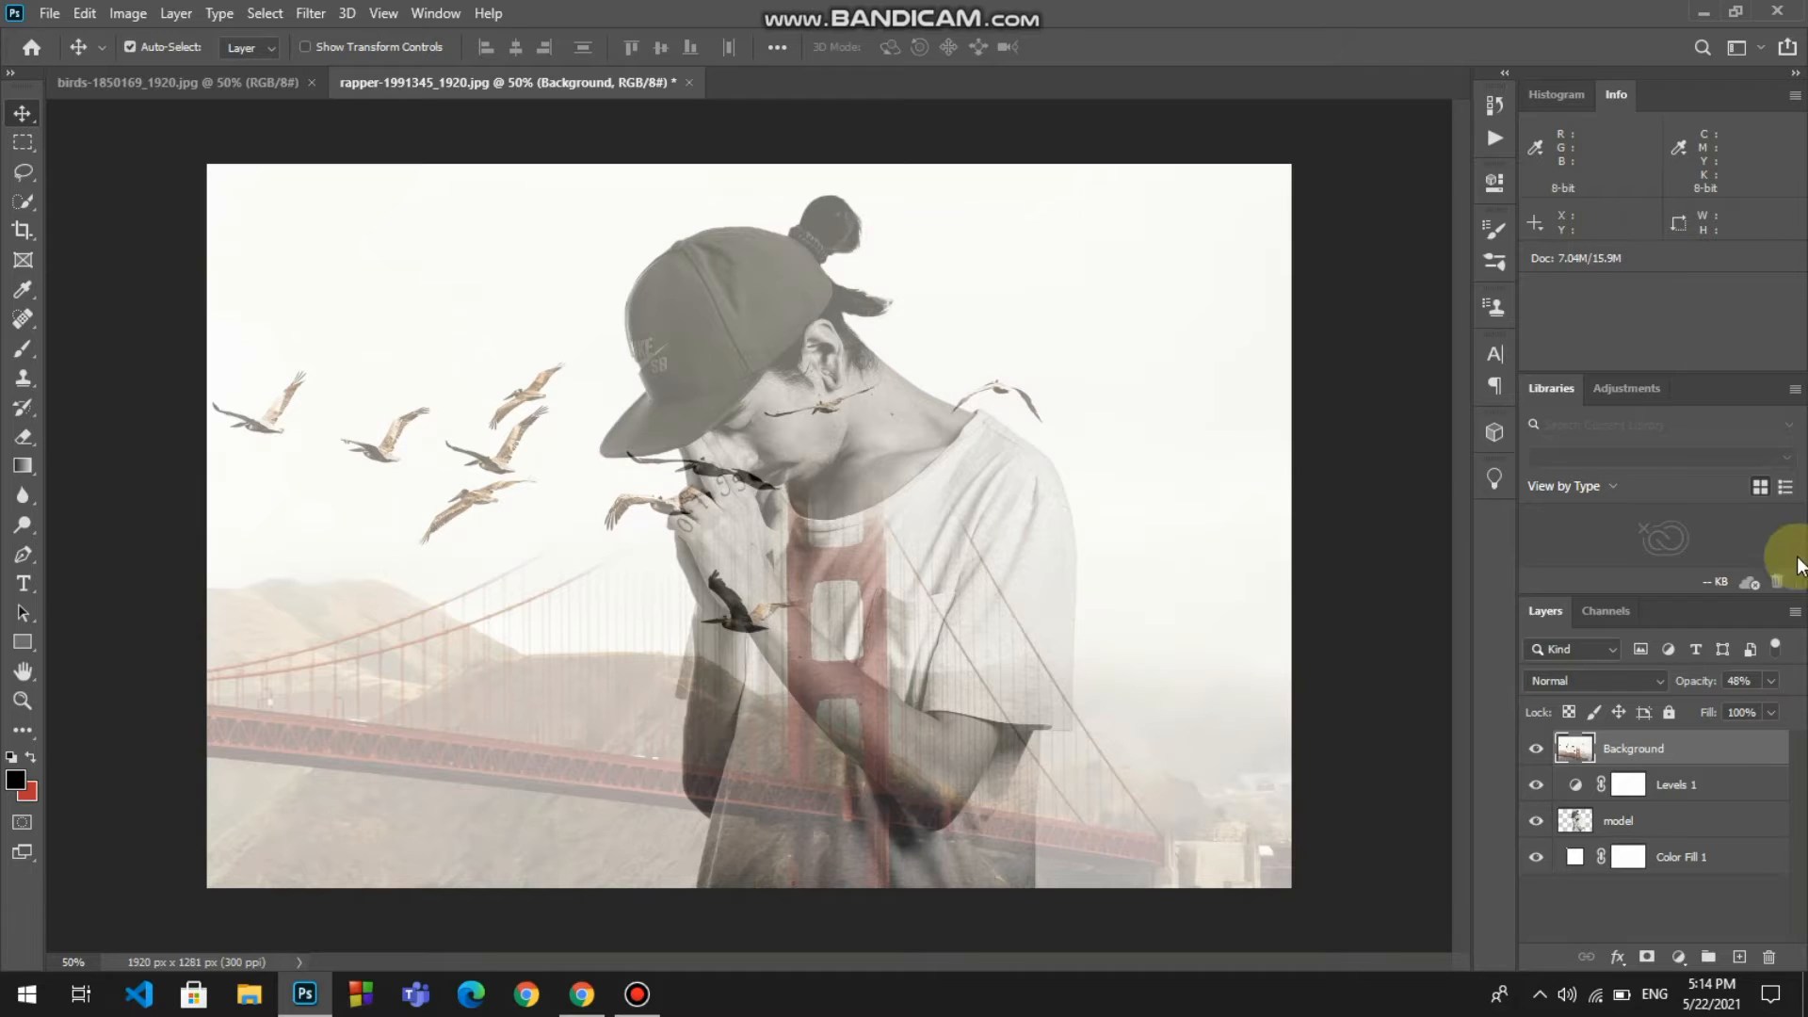
pyautogui.moveTo(1739, 705); pyautogui.dragTo(1799, 707)
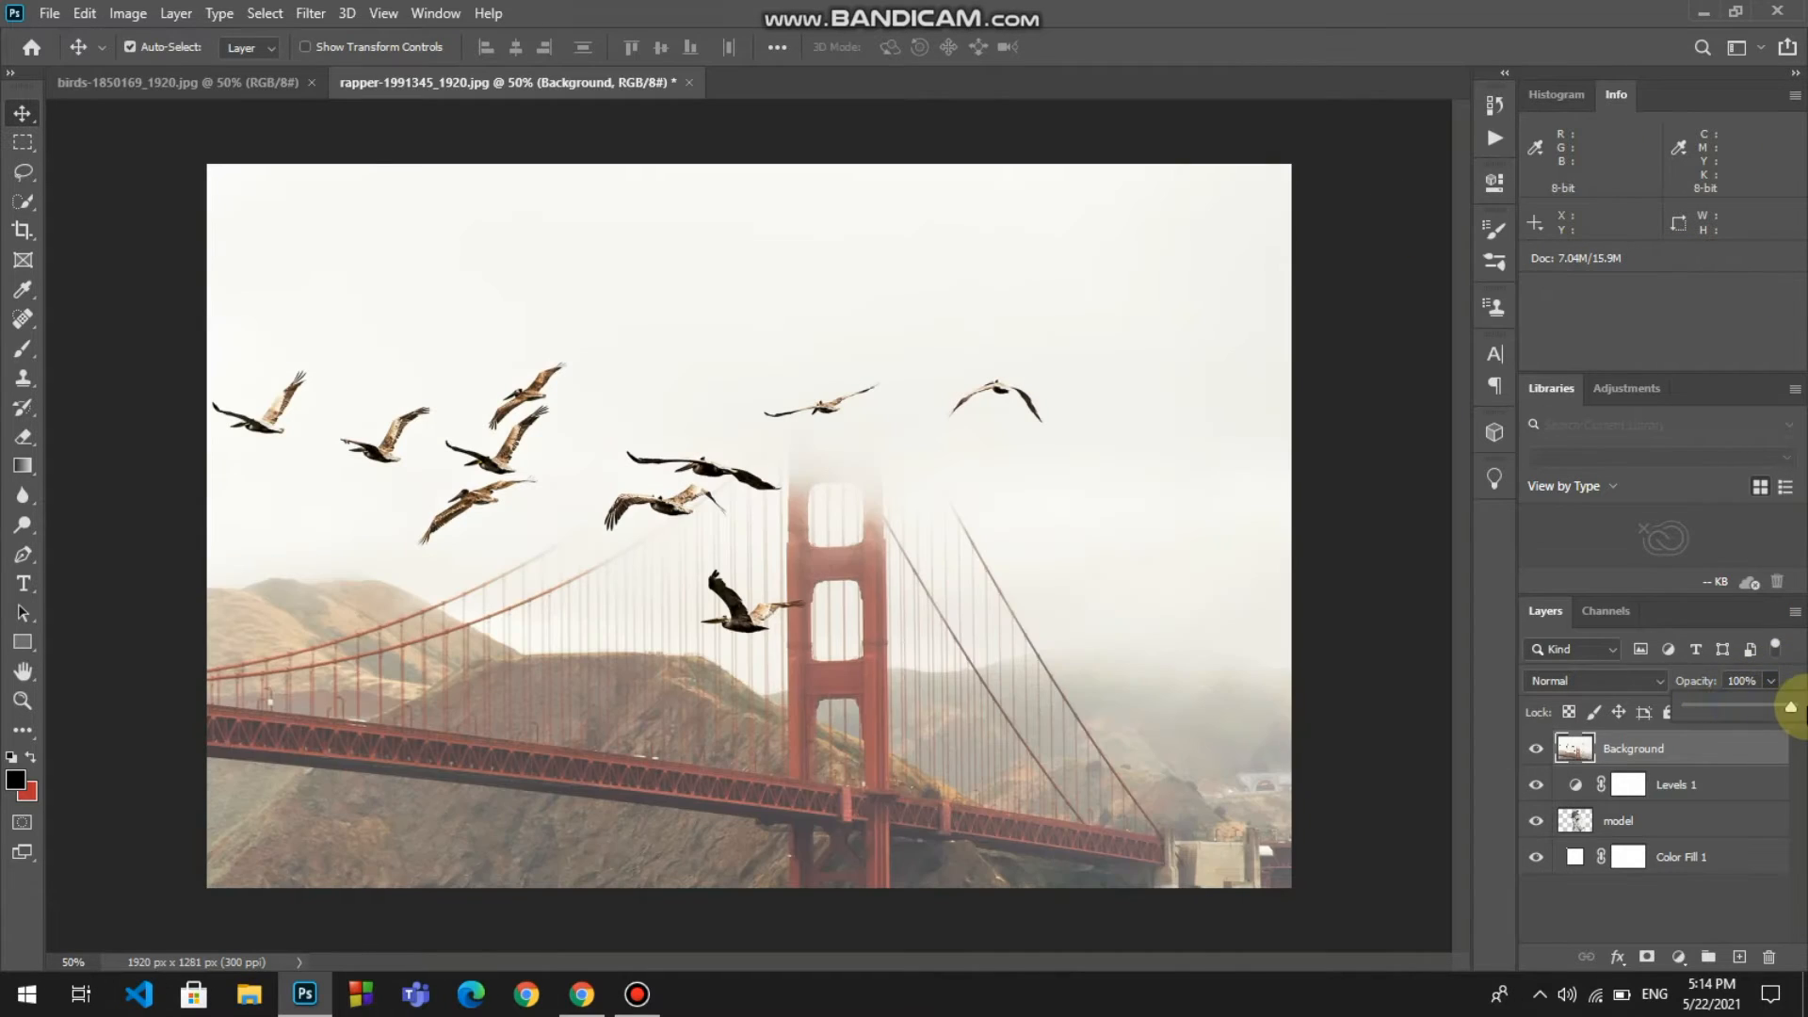
# - Load the model layer's outline as a selection and use it to mask the bridge layer to the man's silhouette
pyautogui.click(1665, 830)
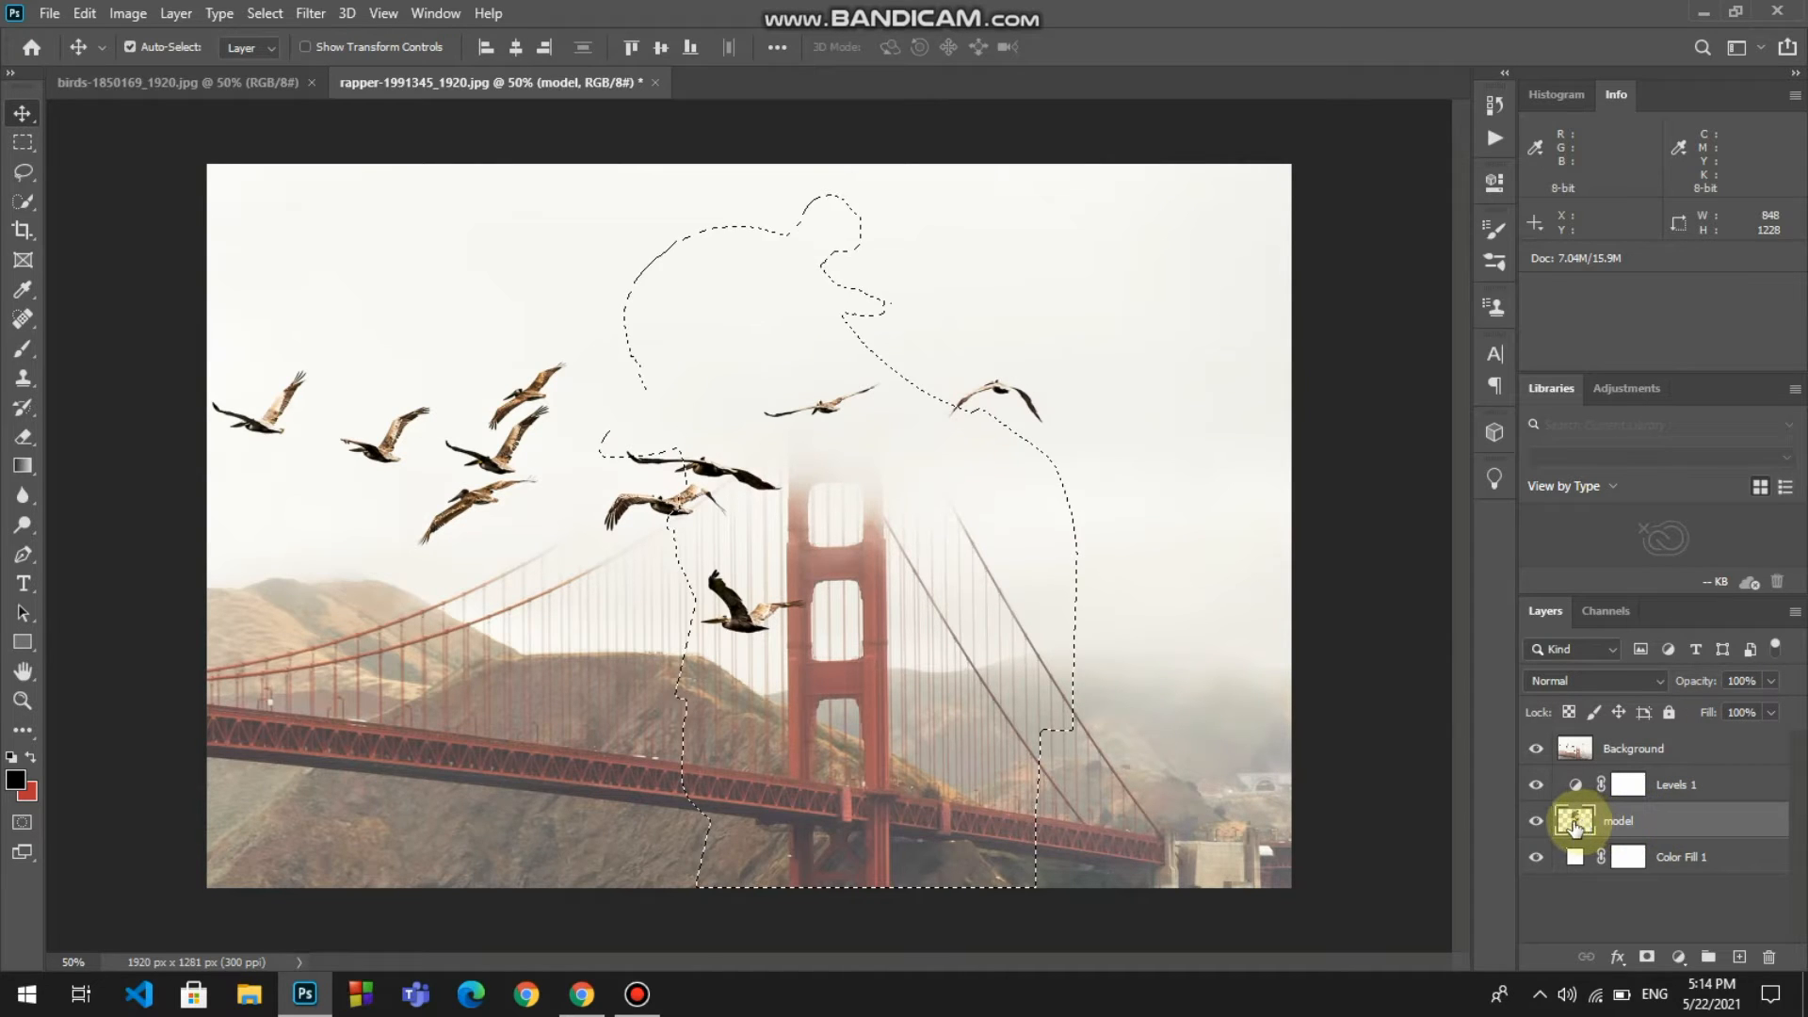
pyautogui.click(1665, 749)
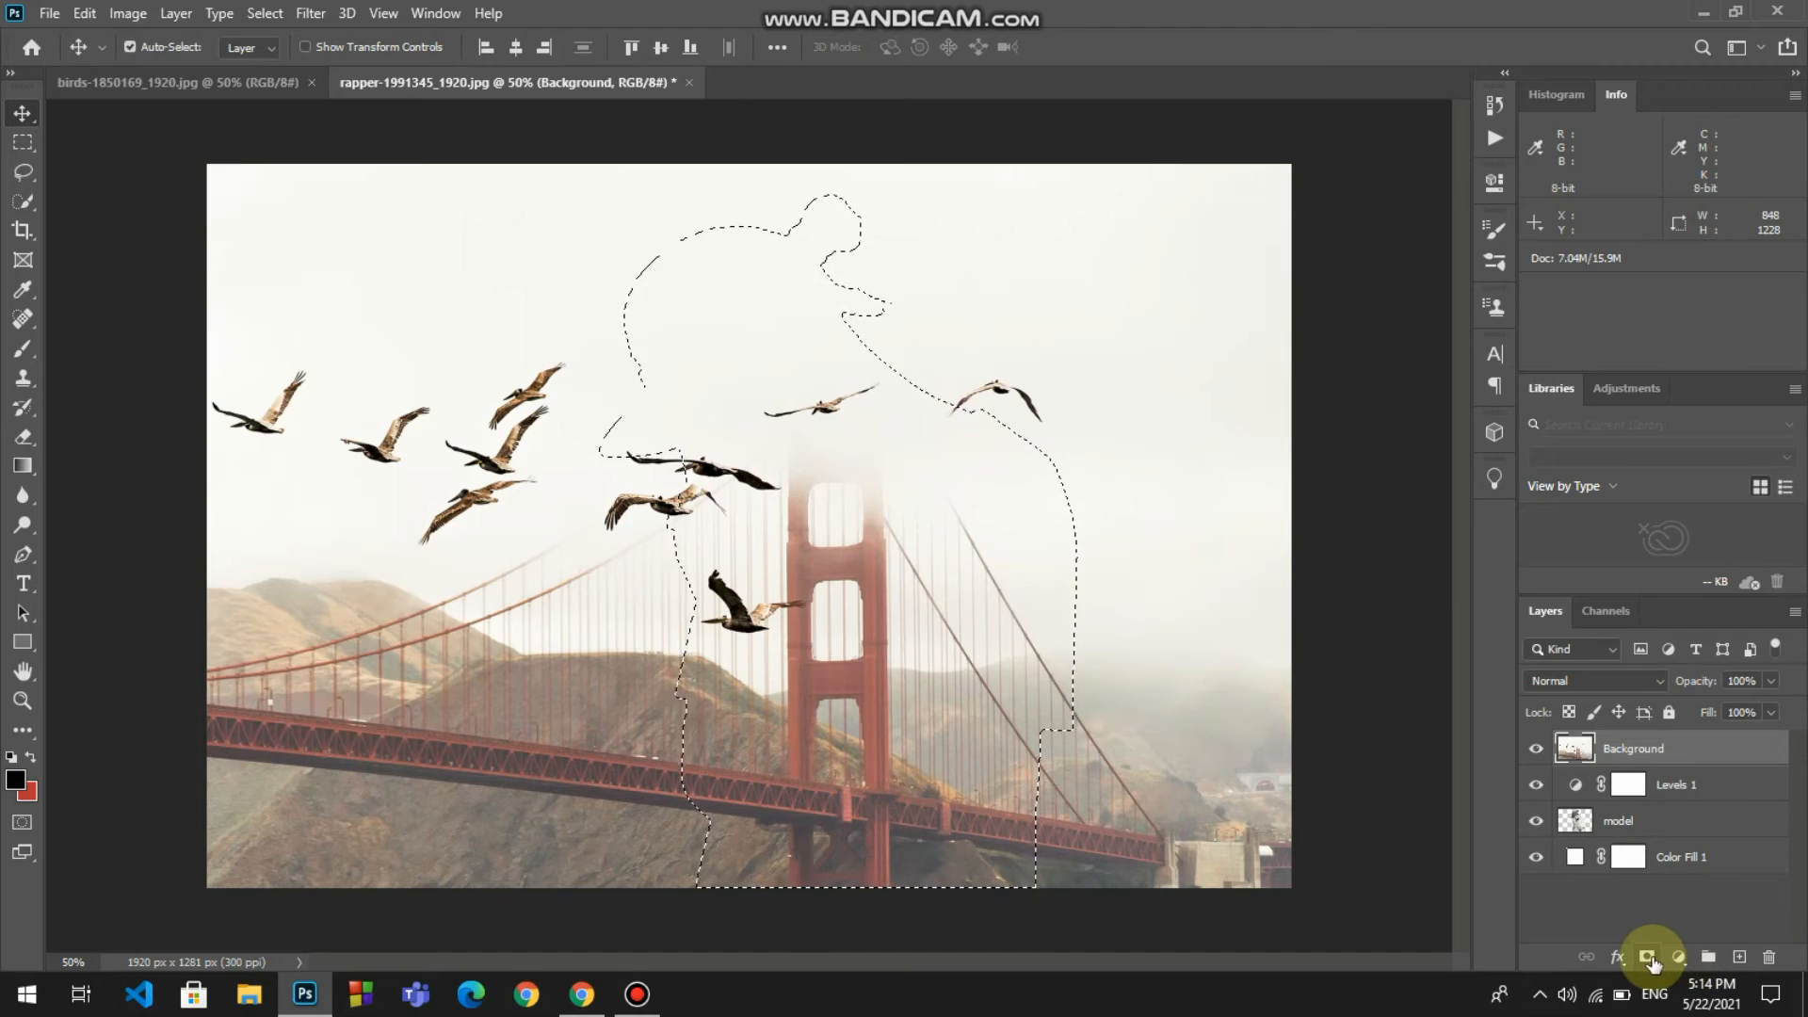
pyautogui.click(1649, 958)
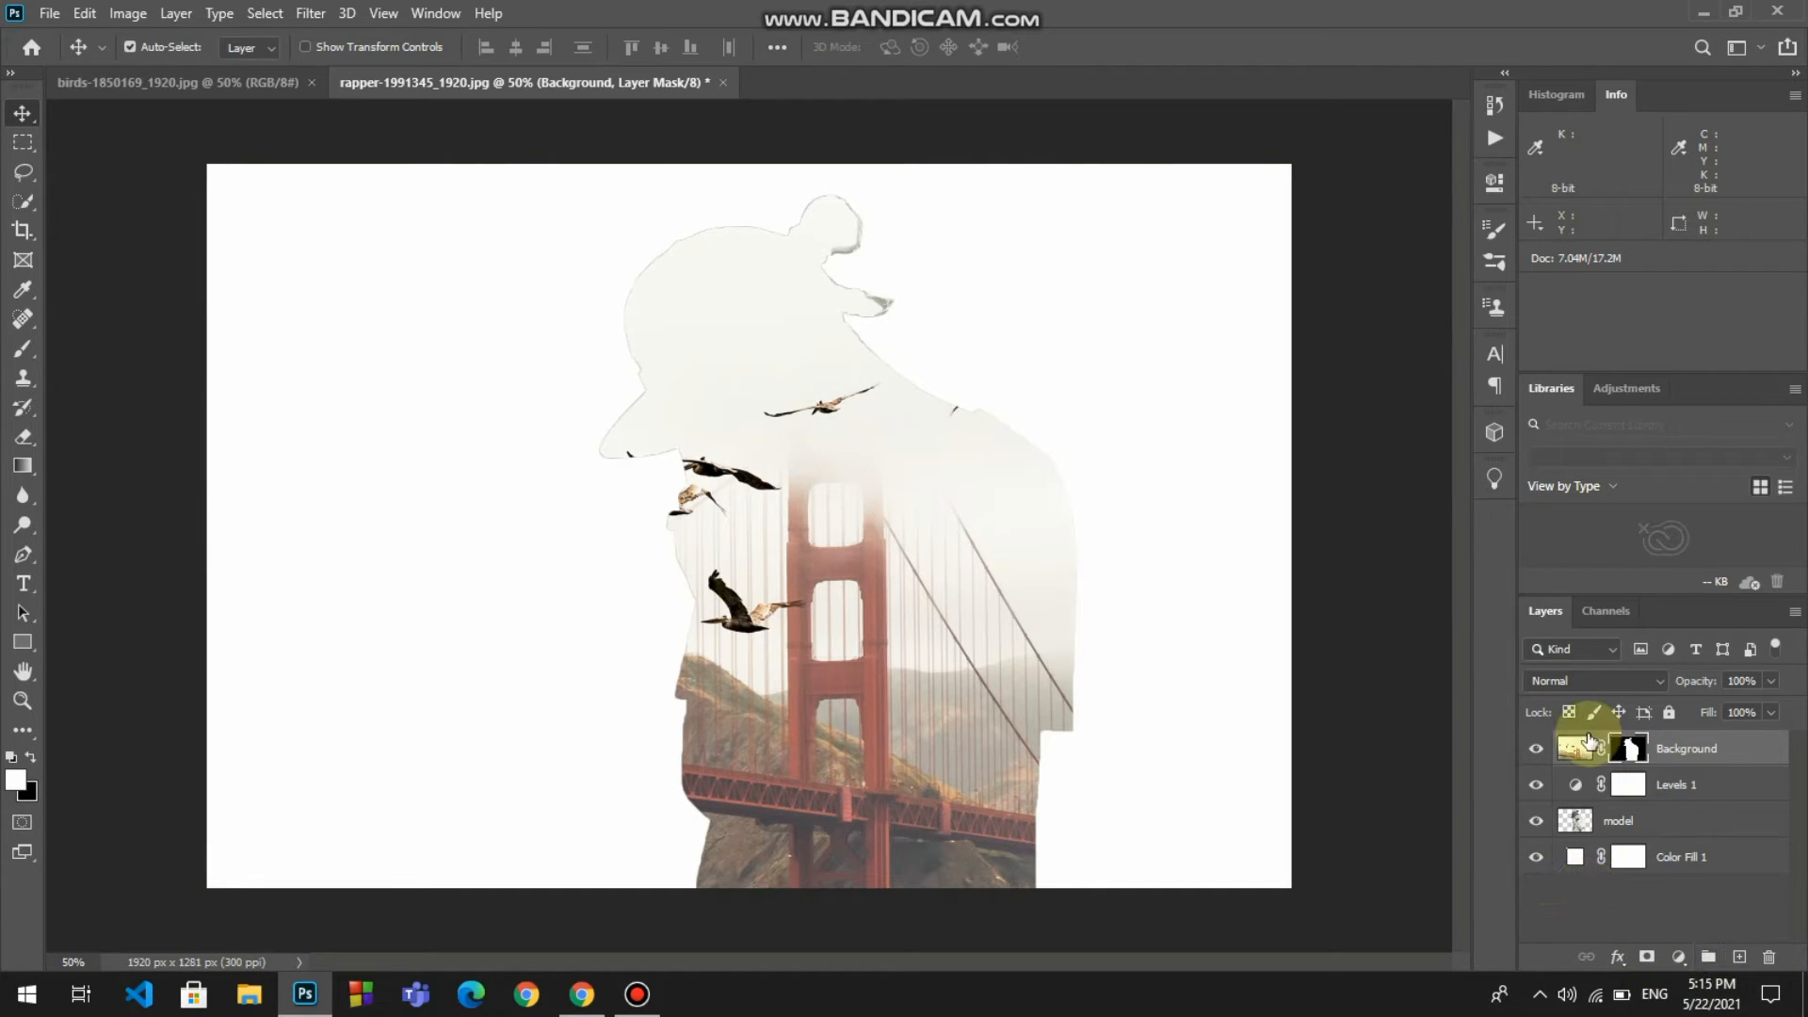
# - Change the Color Fill 1 colour to off-white #f8f8f6, sampled from the pale sky inside the silhouette
pyautogui.doubleClick(1575, 856)
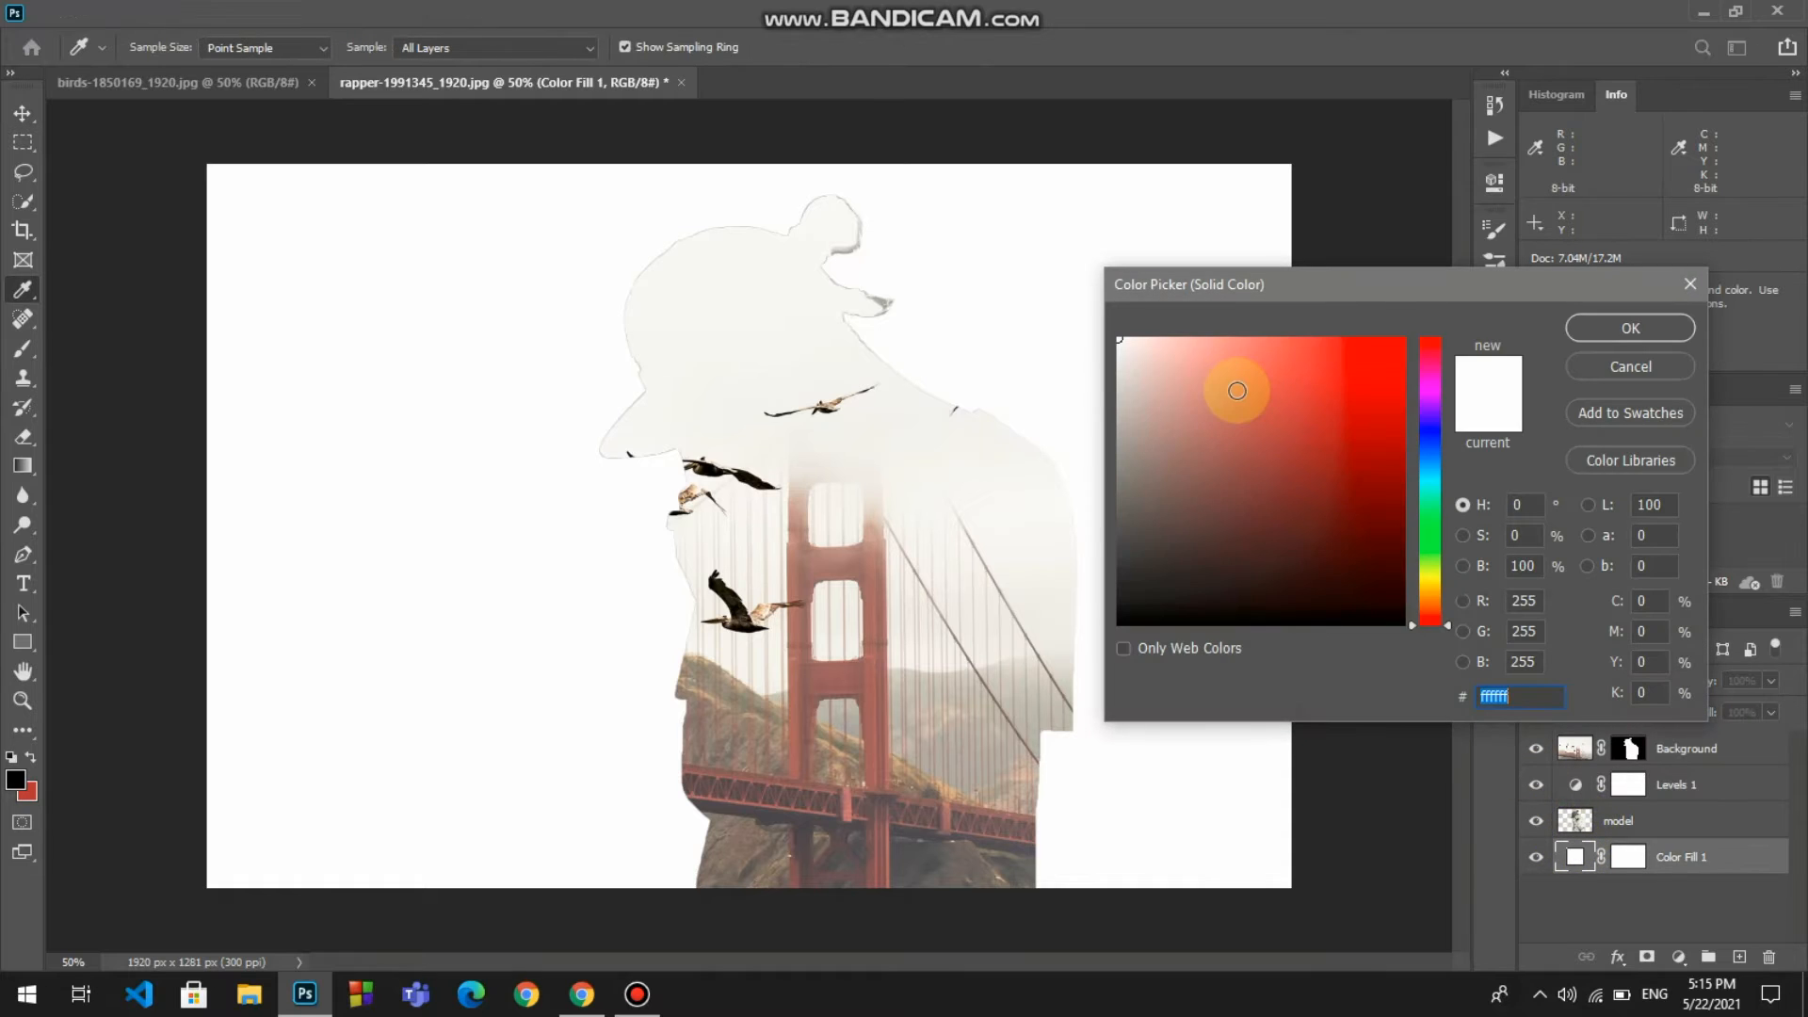
pyautogui.click(806, 292)
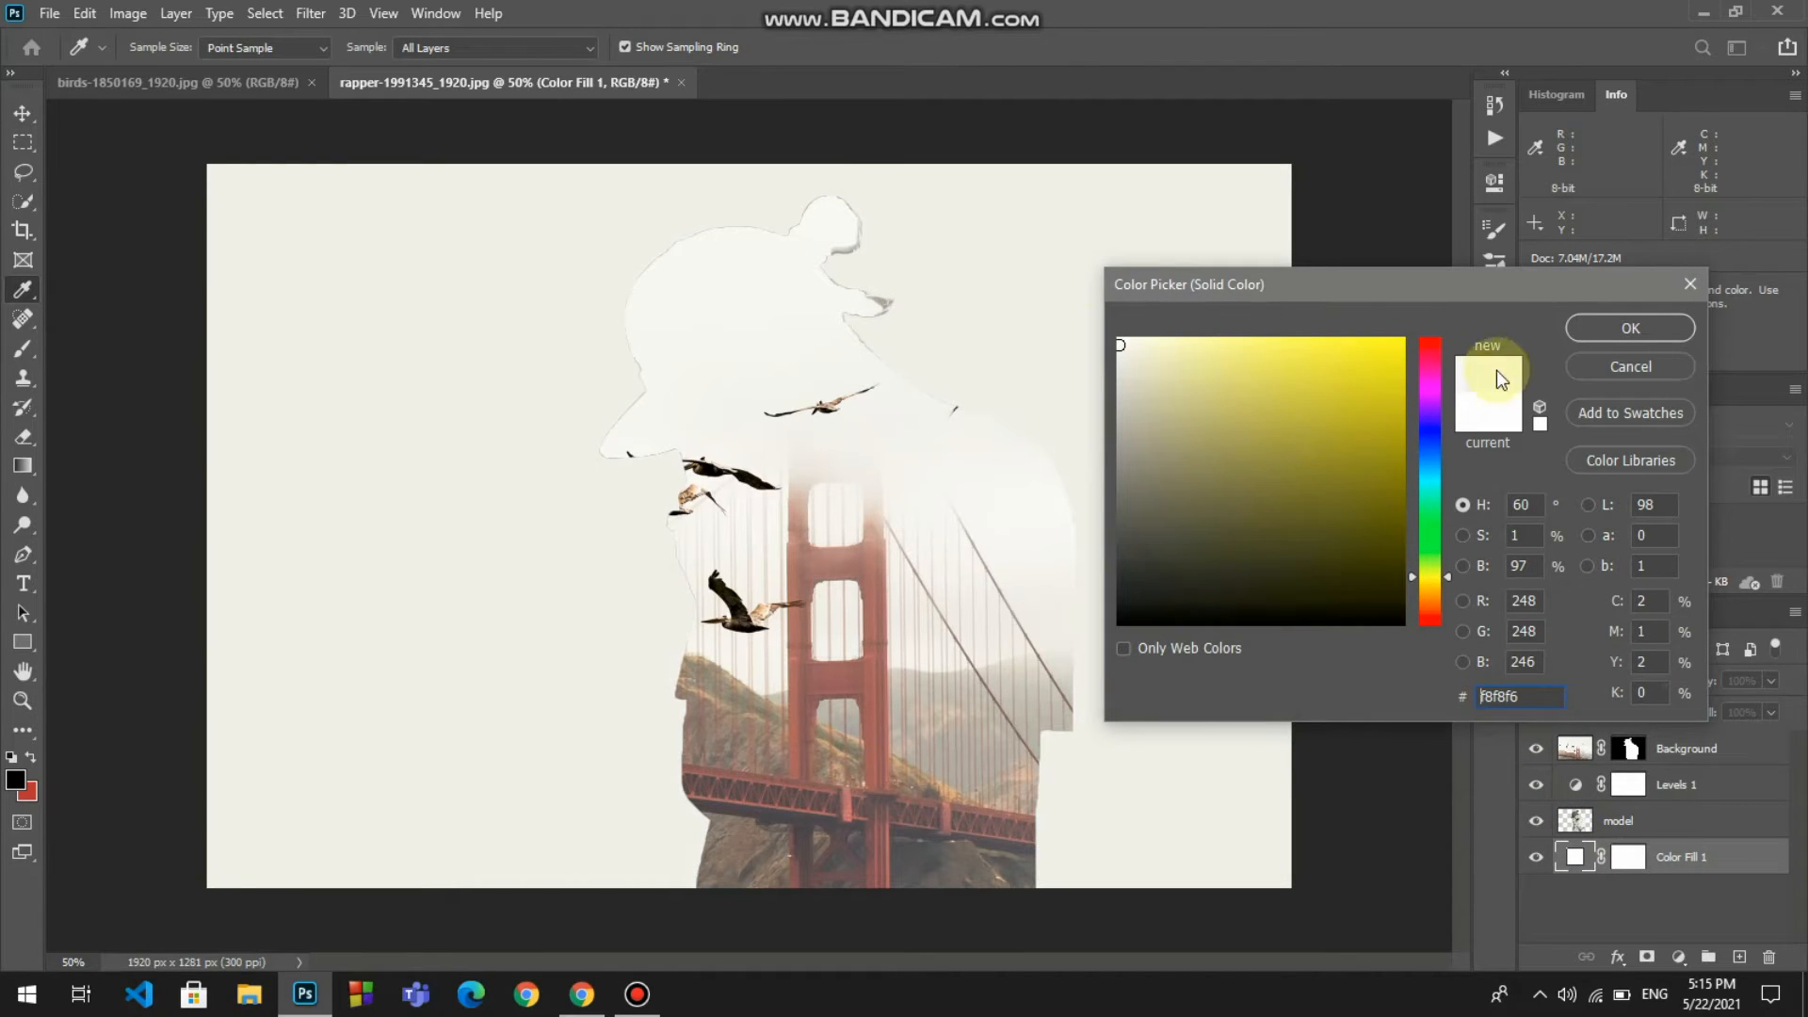
pyautogui.click(1609, 326)
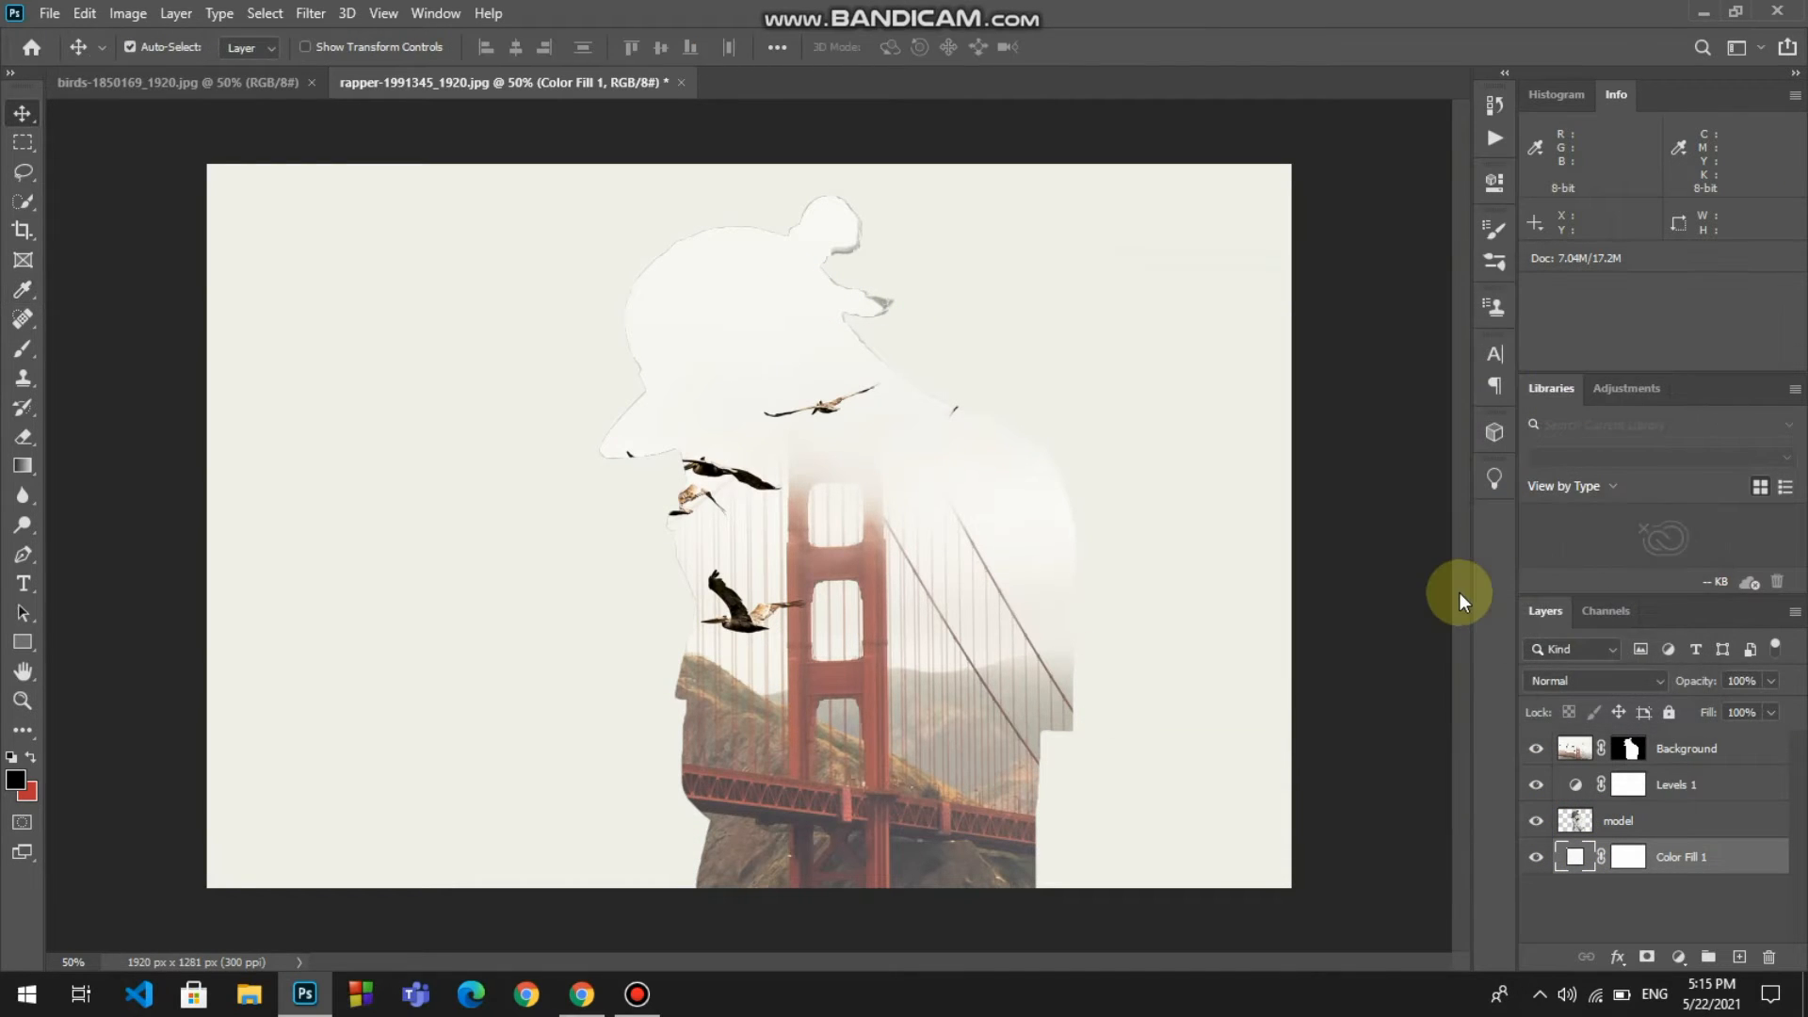
# - Set the masked bridge layer's blend mode to Multiply
pyautogui.click(1672, 749)
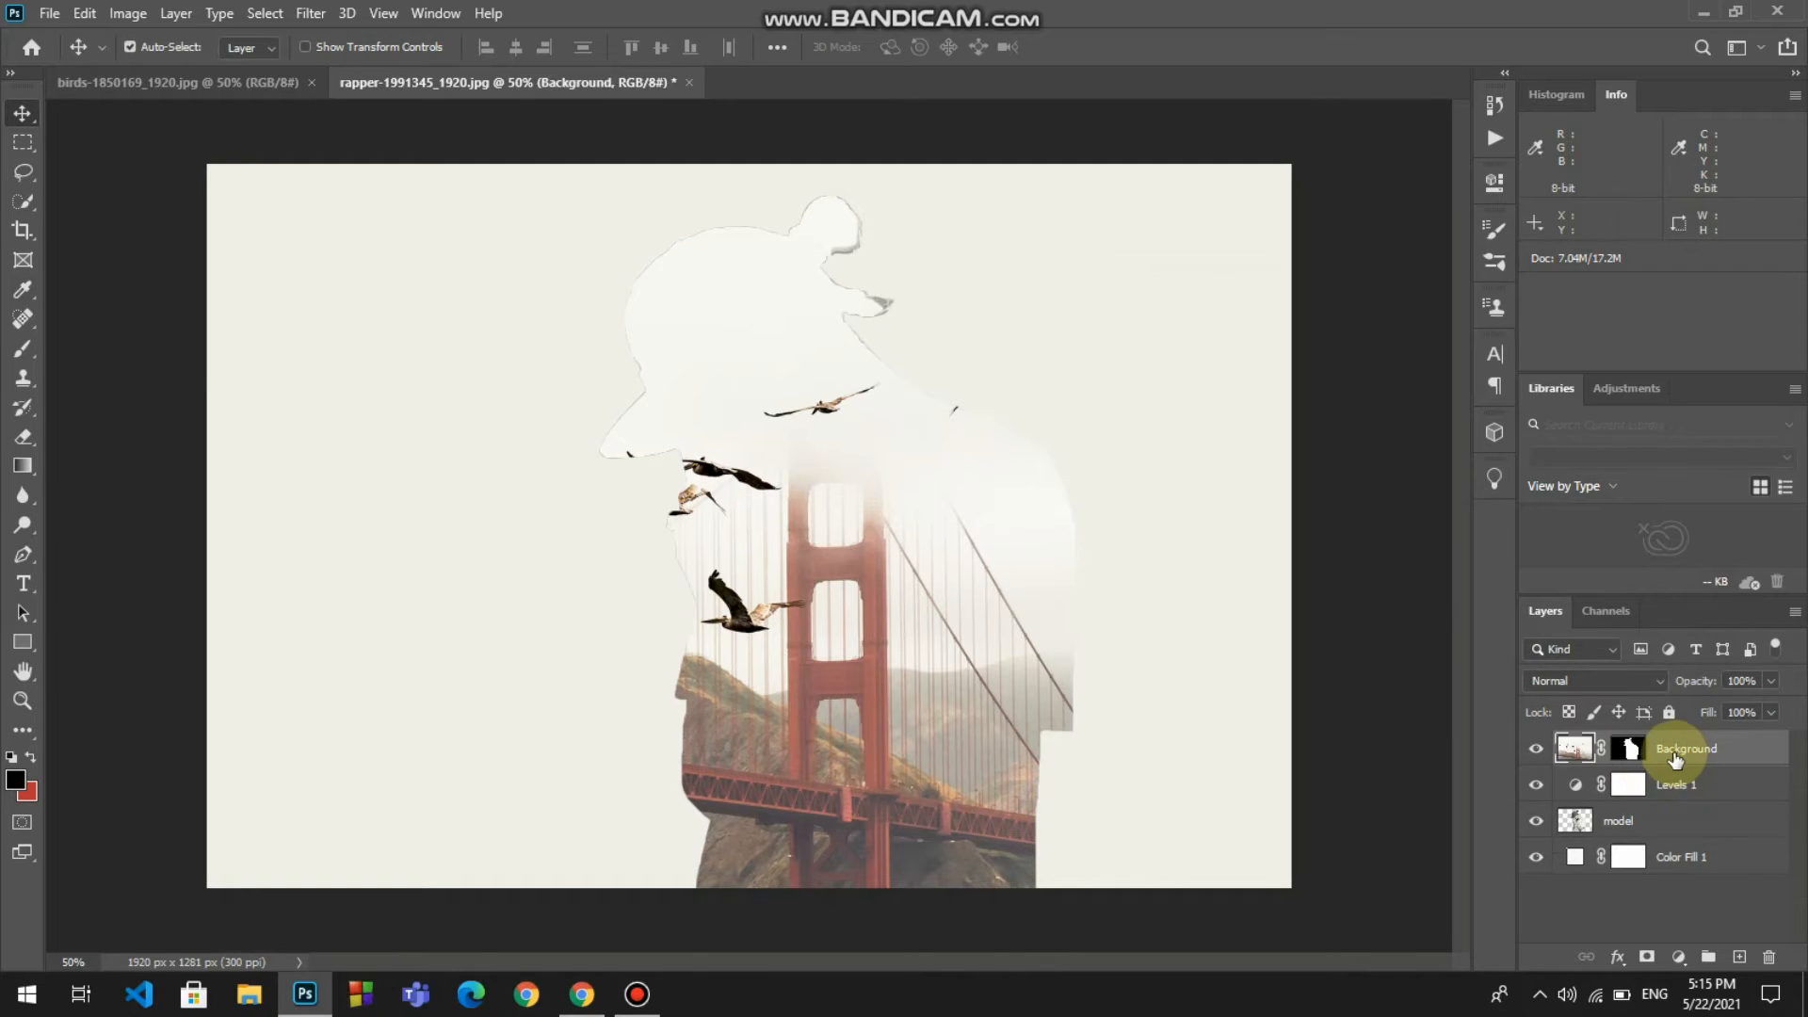
pyautogui.click(1597, 680)
pyautogui.click(1551, 505)
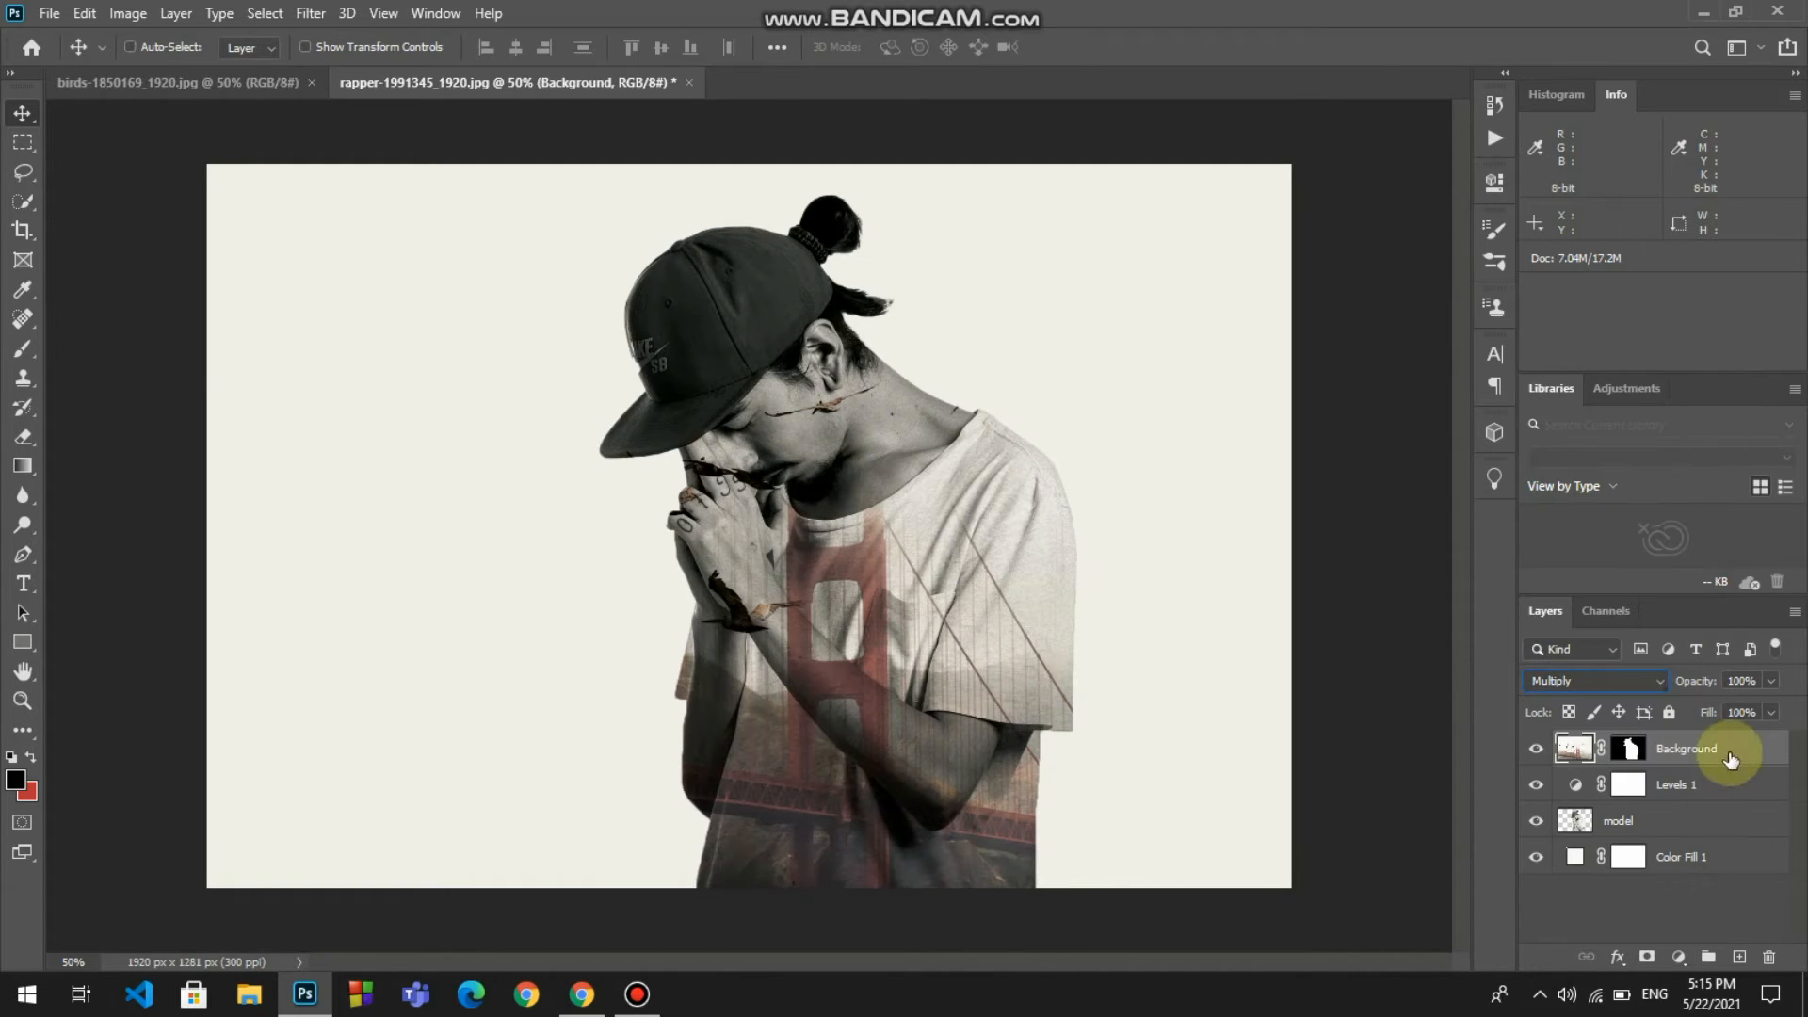
# - Duplicate the masked bridge layer, delete the copy's layer mask and set the copy's blend mode to Darken
pyautogui.hotkey('ctrl', 'j')
pyautogui.rightClick(1632, 754)
pyautogui.click(1655, 783)
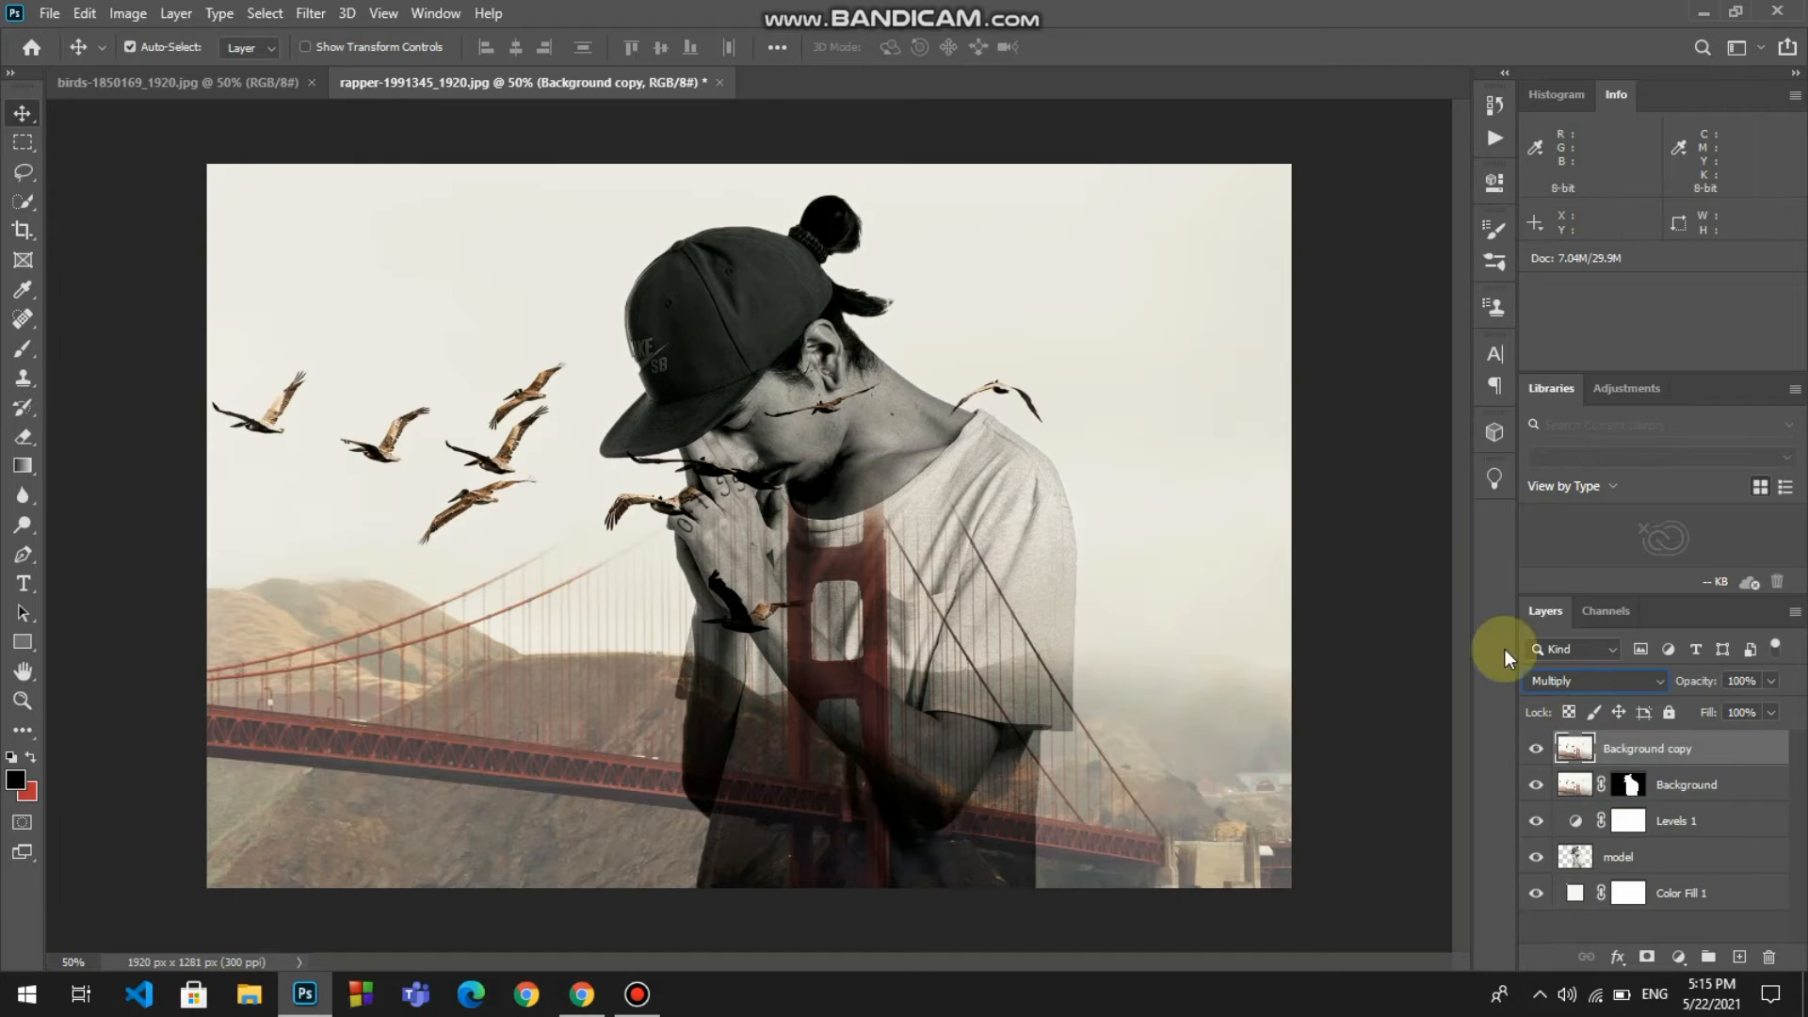
pyautogui.click(1636, 678)
pyautogui.click(1560, 478)
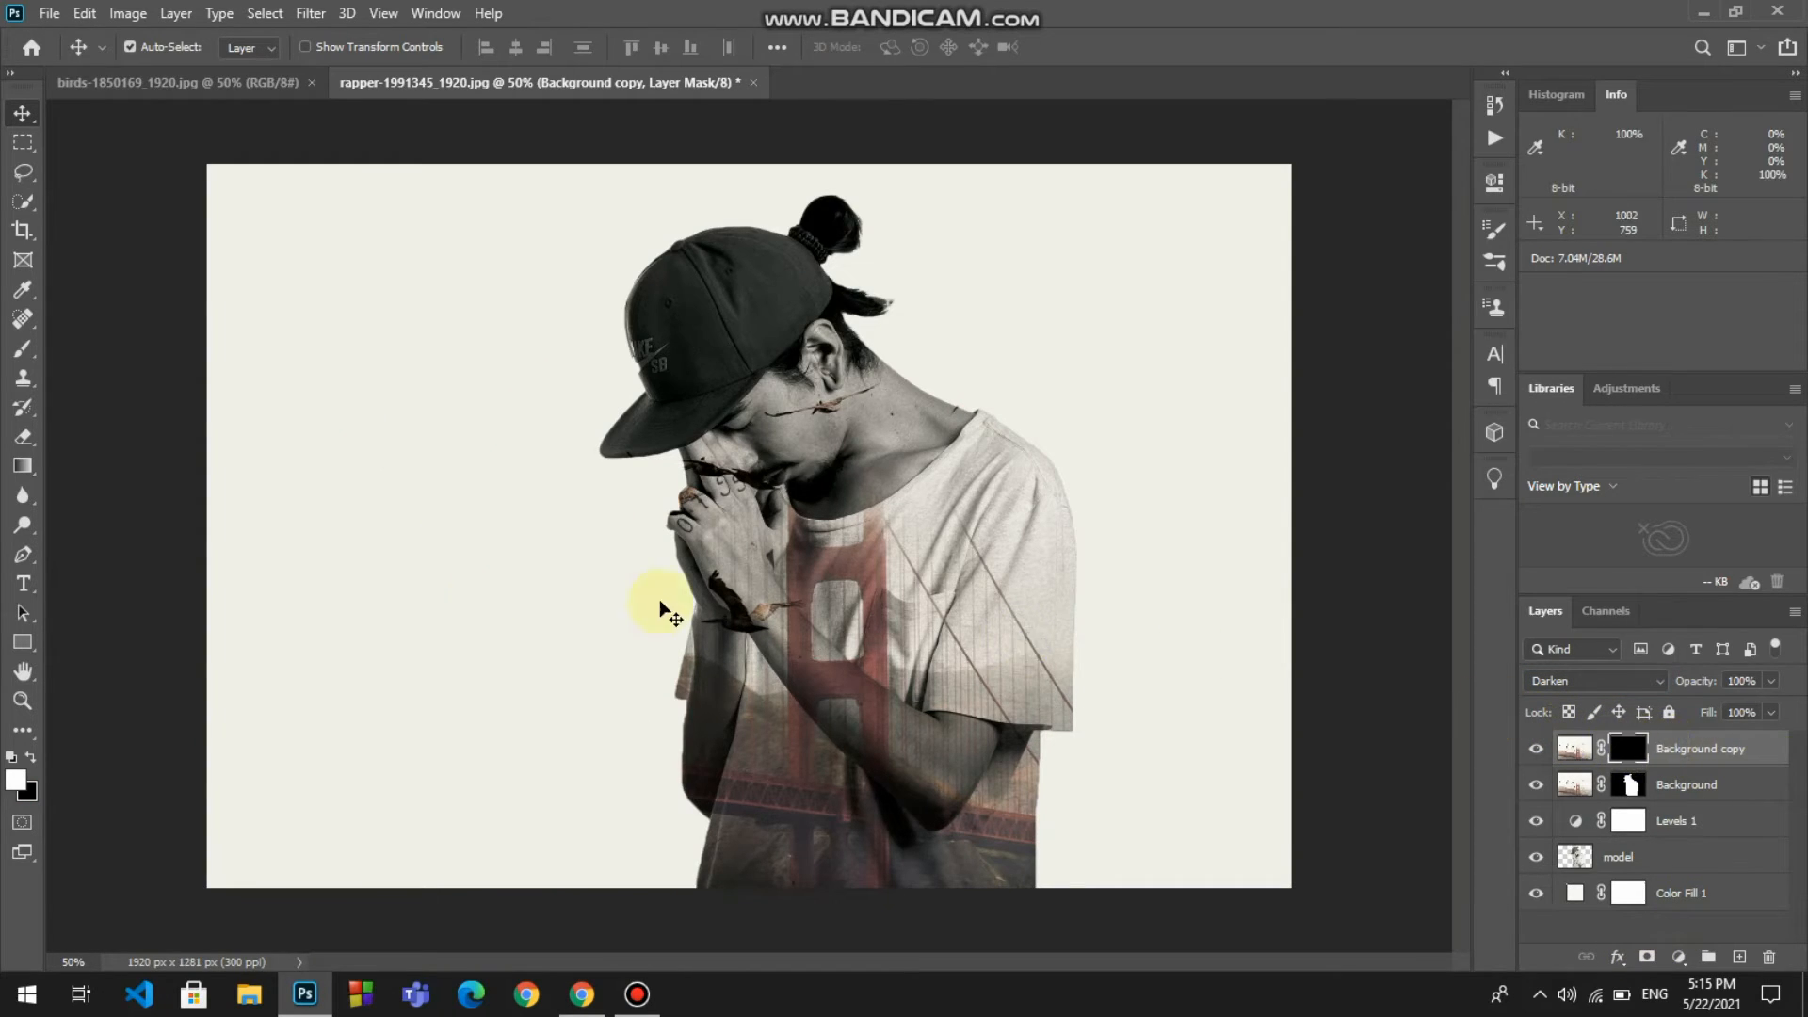
# - Reveal the birds around the man at varying strength by painting white on Background copy's black mask with a 40% opacity brush
pyautogui.click(23, 348)
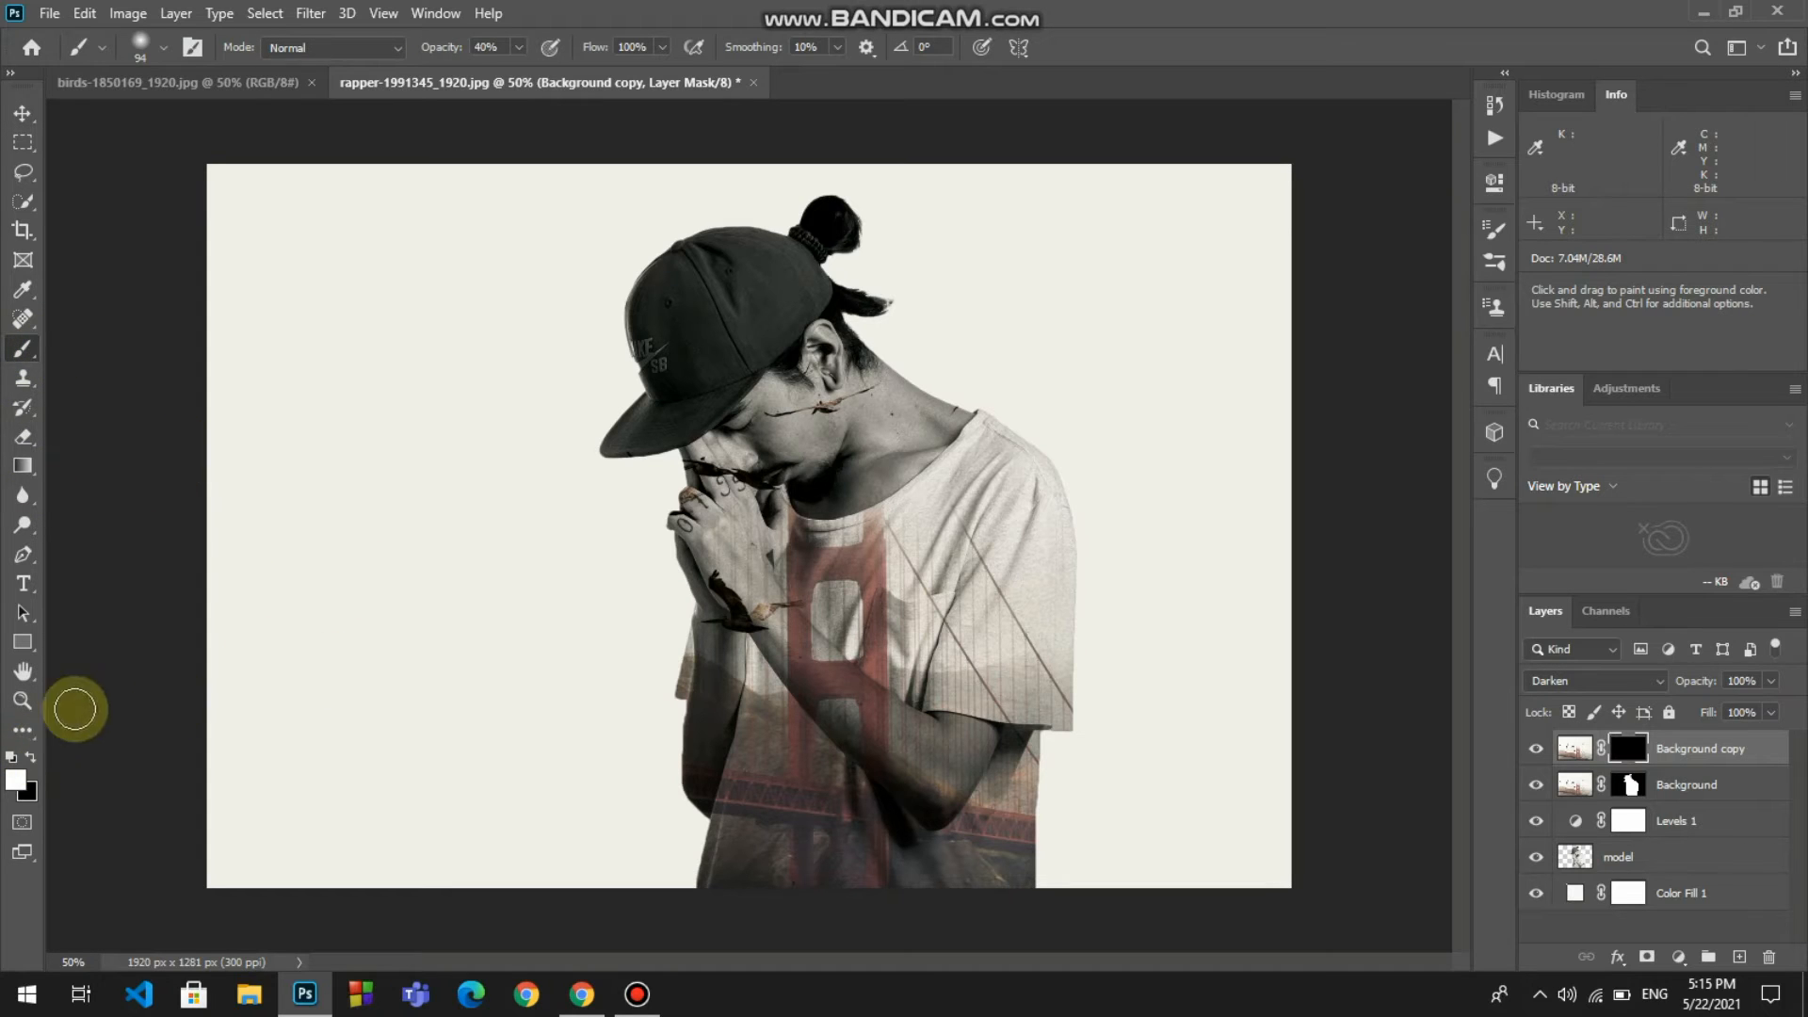
pyautogui.moveTo(255, 419)
pyautogui.mouseDown()
pyautogui.moveTo(758, 486)
pyautogui.moveTo(893, 438)
pyautogui.mouseUp()
pyautogui.moveTo(690, 516)
pyautogui.mouseDown()
pyautogui.moveTo(471, 451)
pyautogui.moveTo(348, 468)
pyautogui.mouseUp()
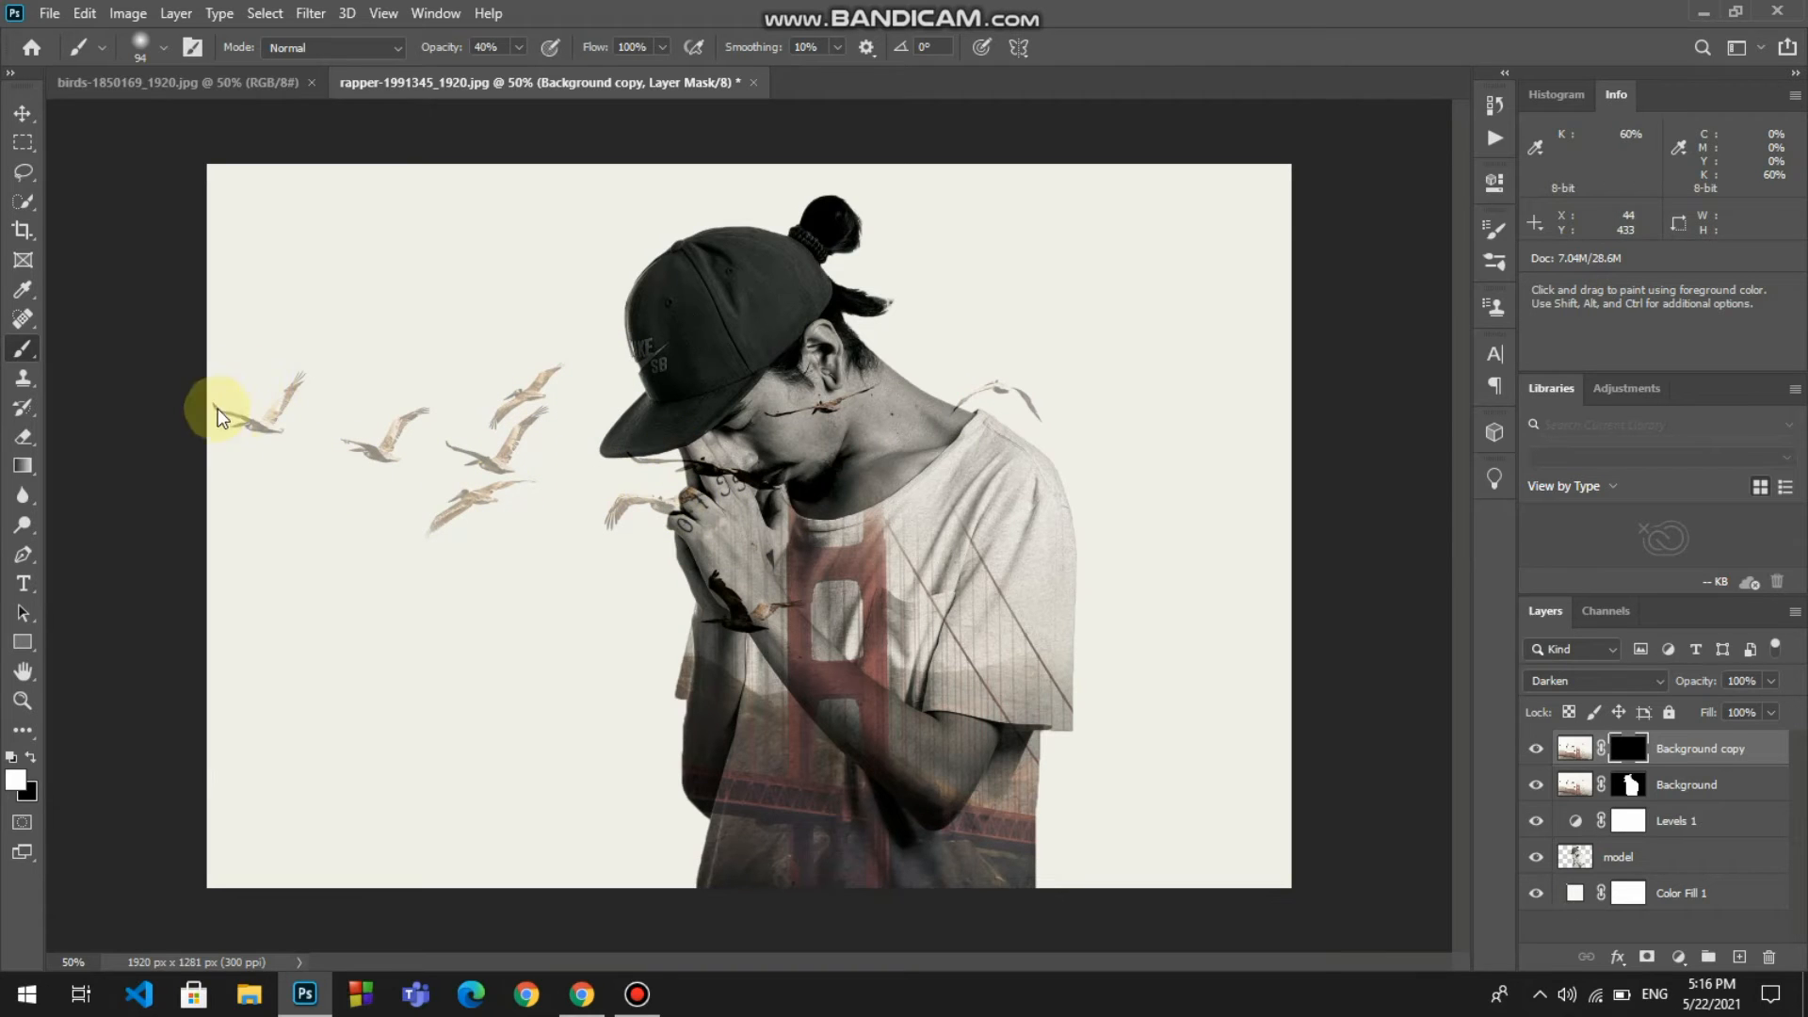
pyautogui.click(1637, 858)
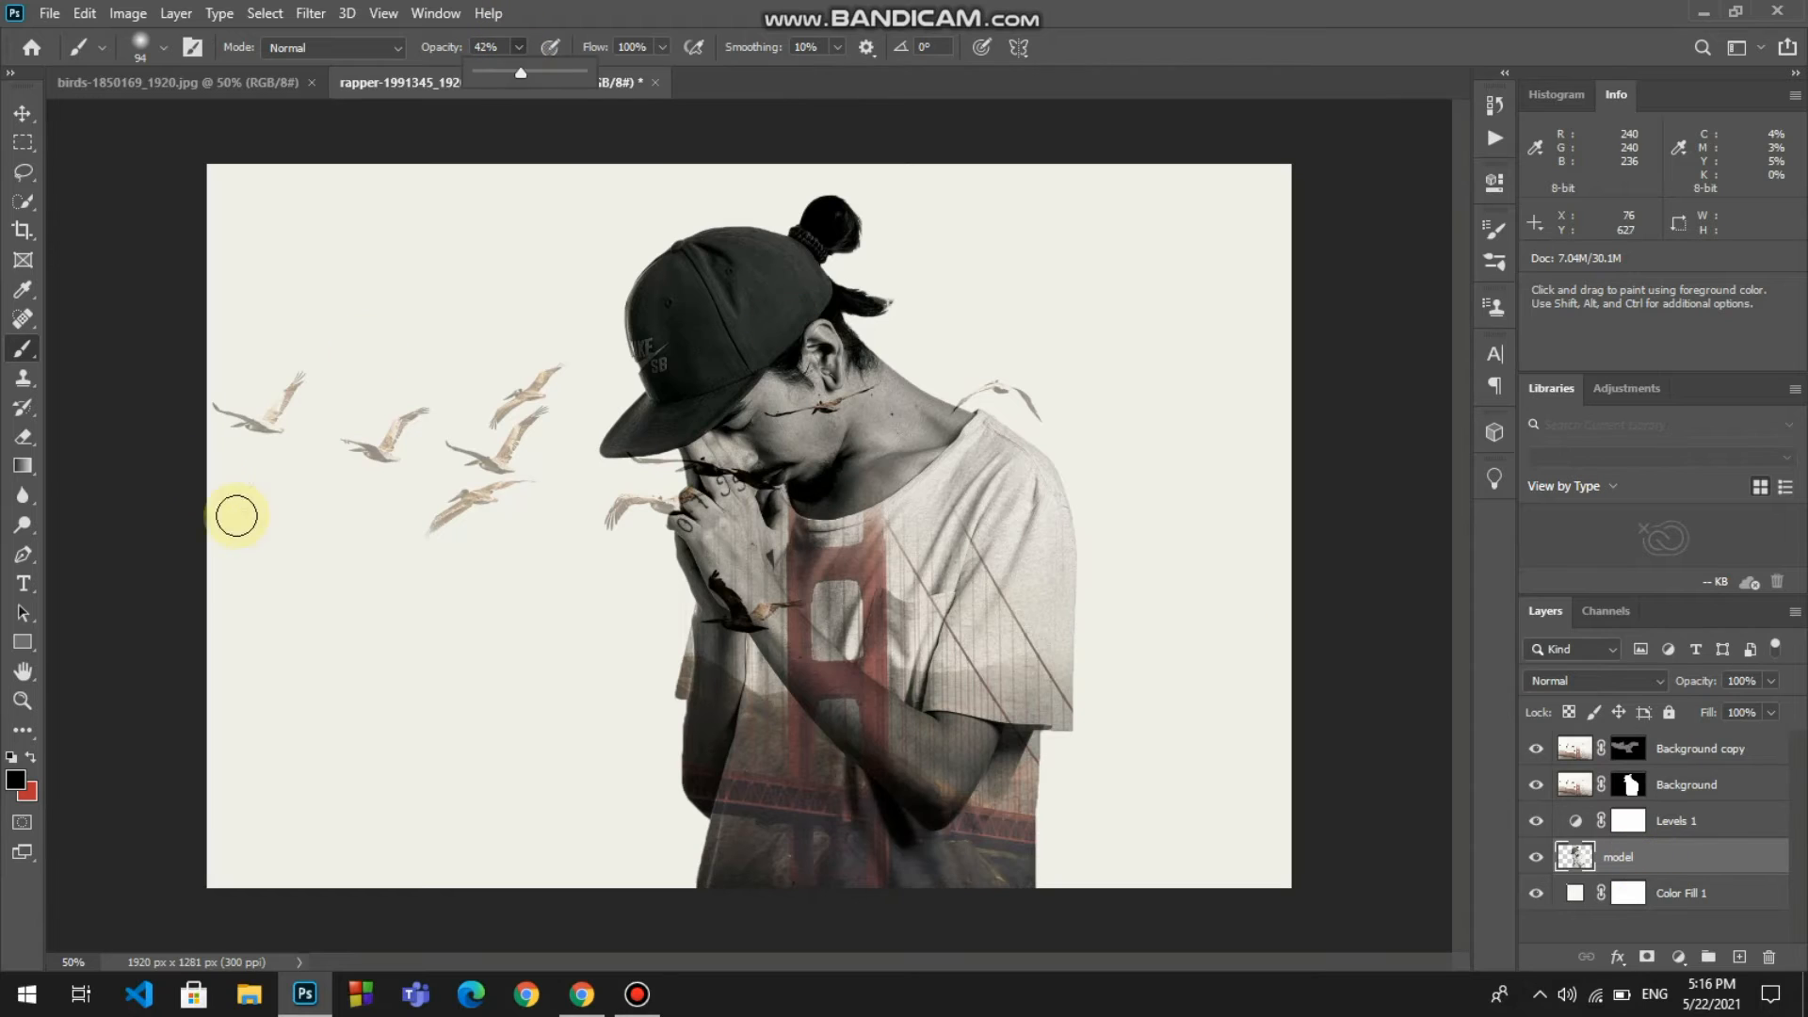
pyautogui.press('x')
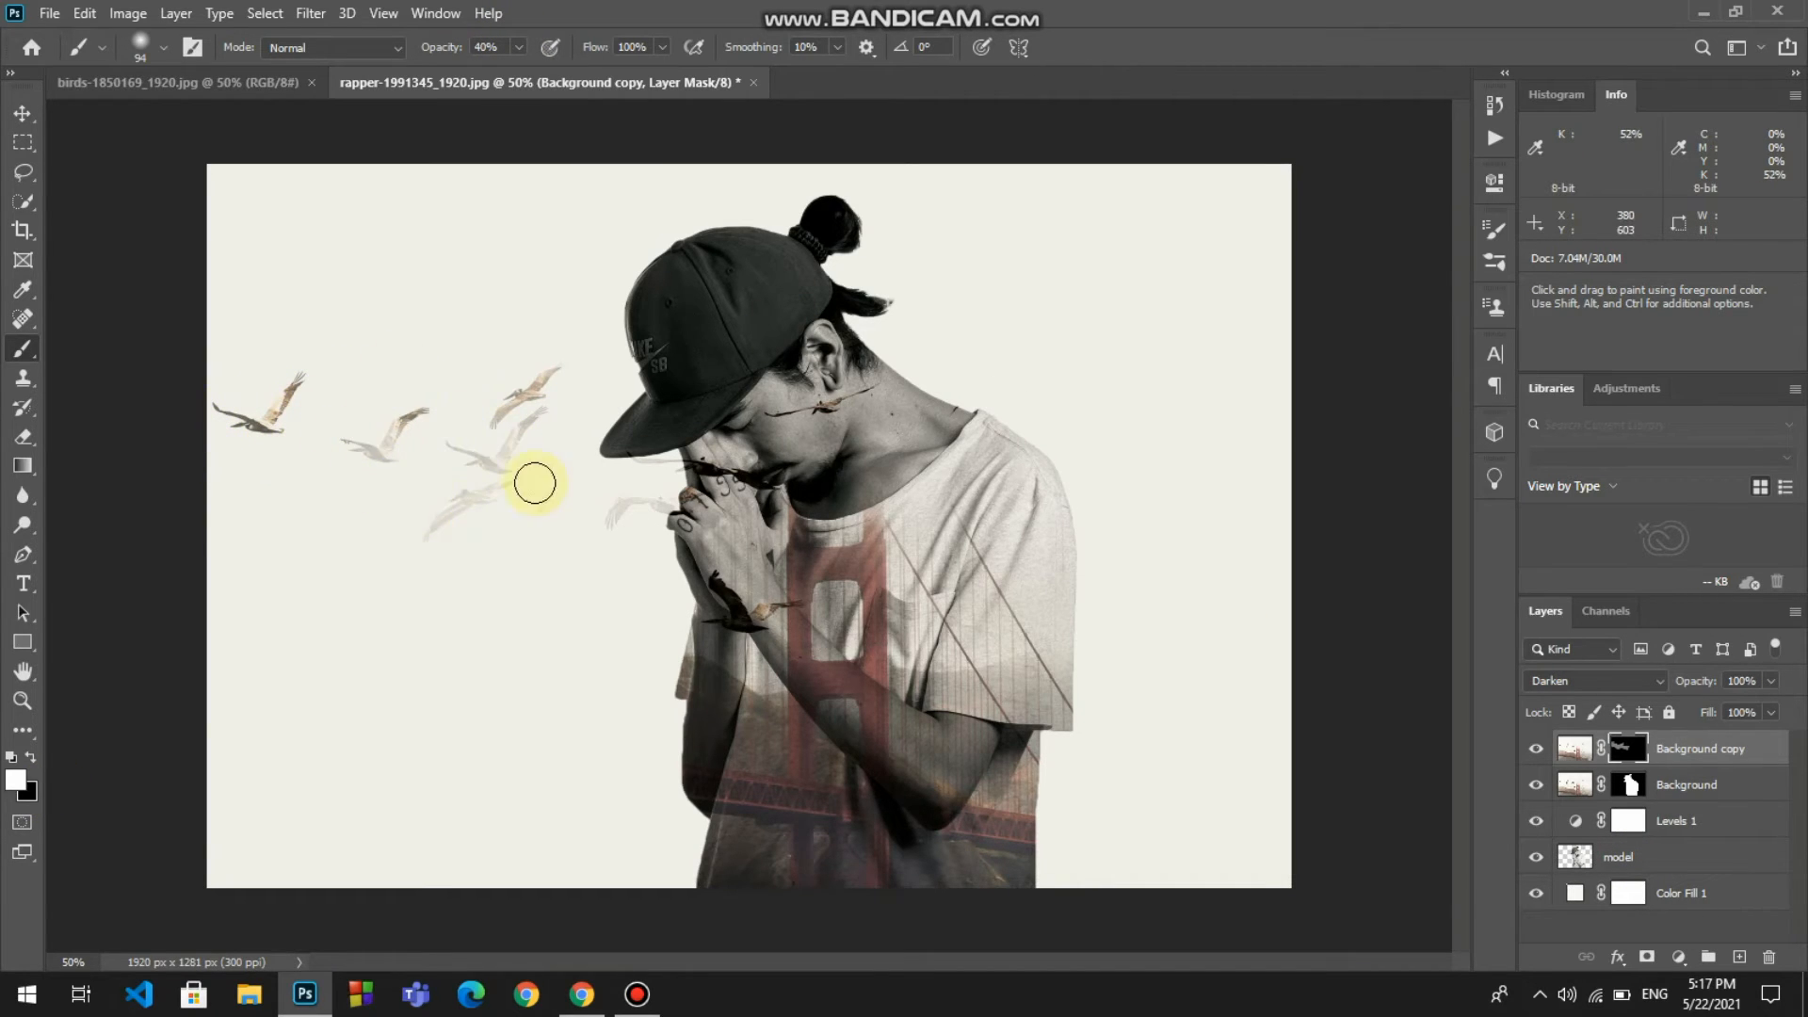
pyautogui.moveTo(744, 476); pyautogui.dragTo(558, 507)
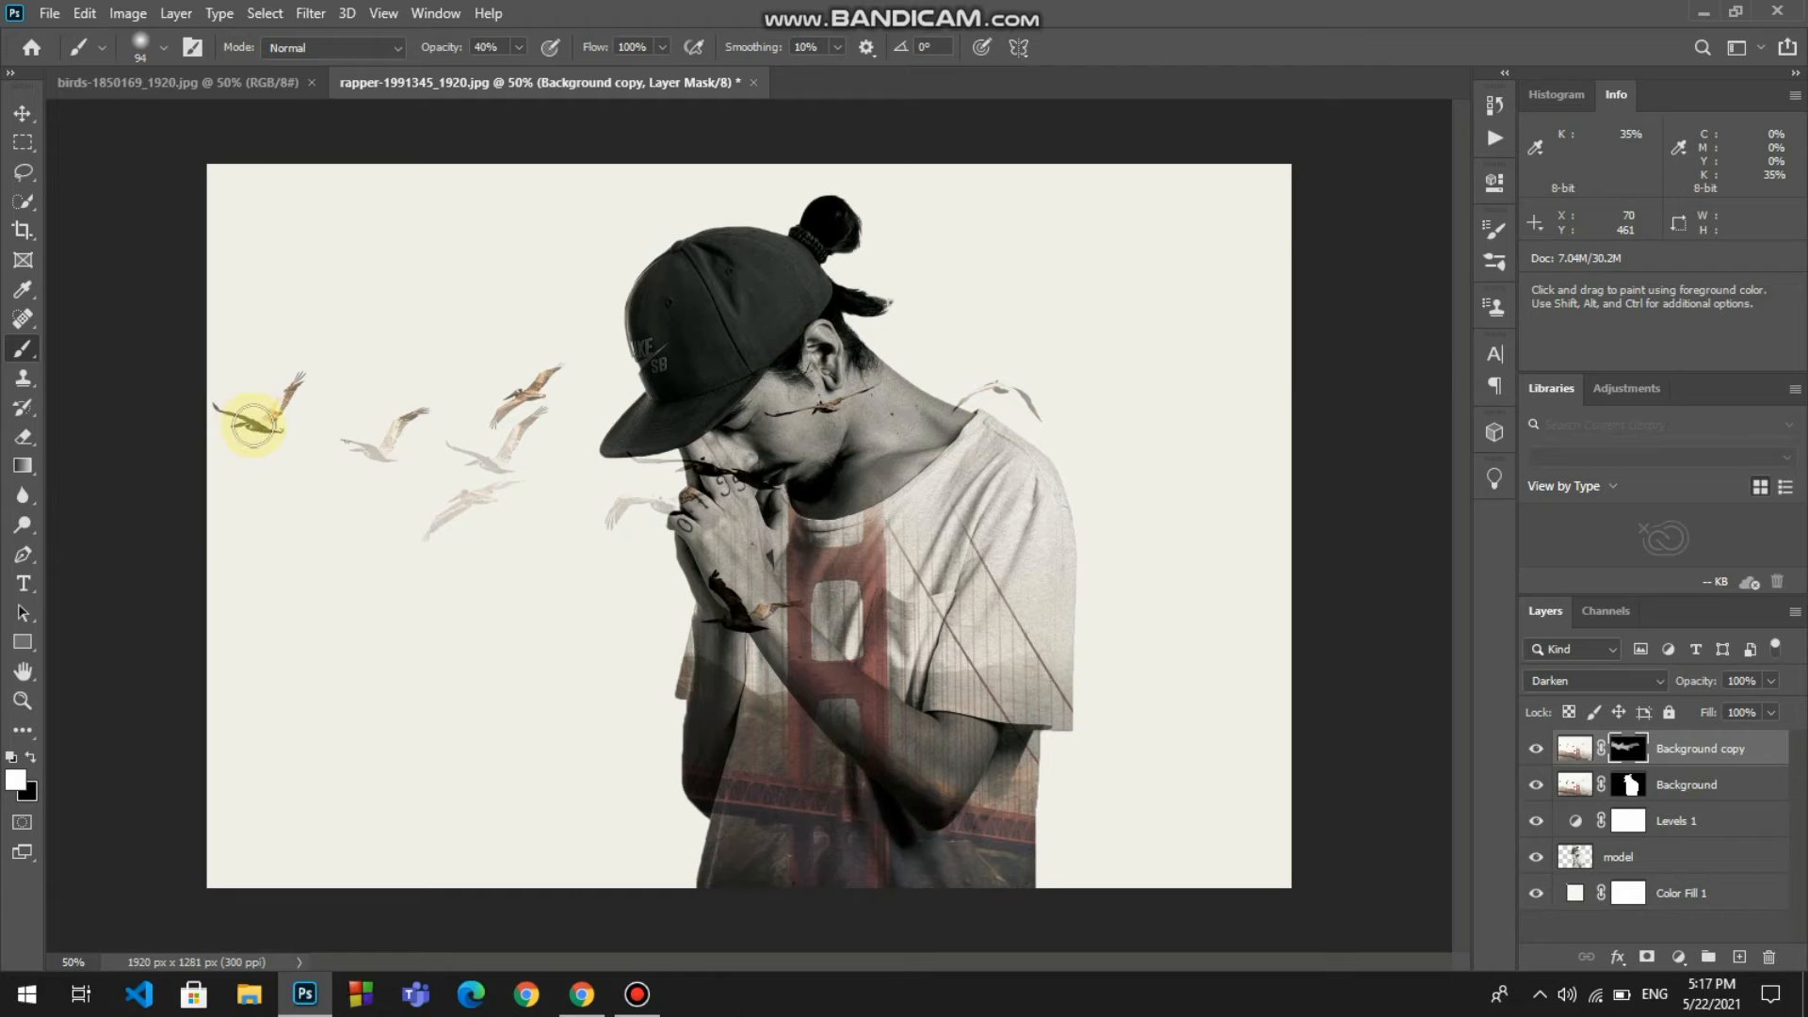
# - Duplicate the model layer, move the copy to the top of the layer stack and set its Fill to 0%
pyautogui.click(1654, 857)
pyautogui.hotkey('ctrl', 'j')
pyautogui.moveTo(1657, 874); pyautogui.dragTo(1647, 754)
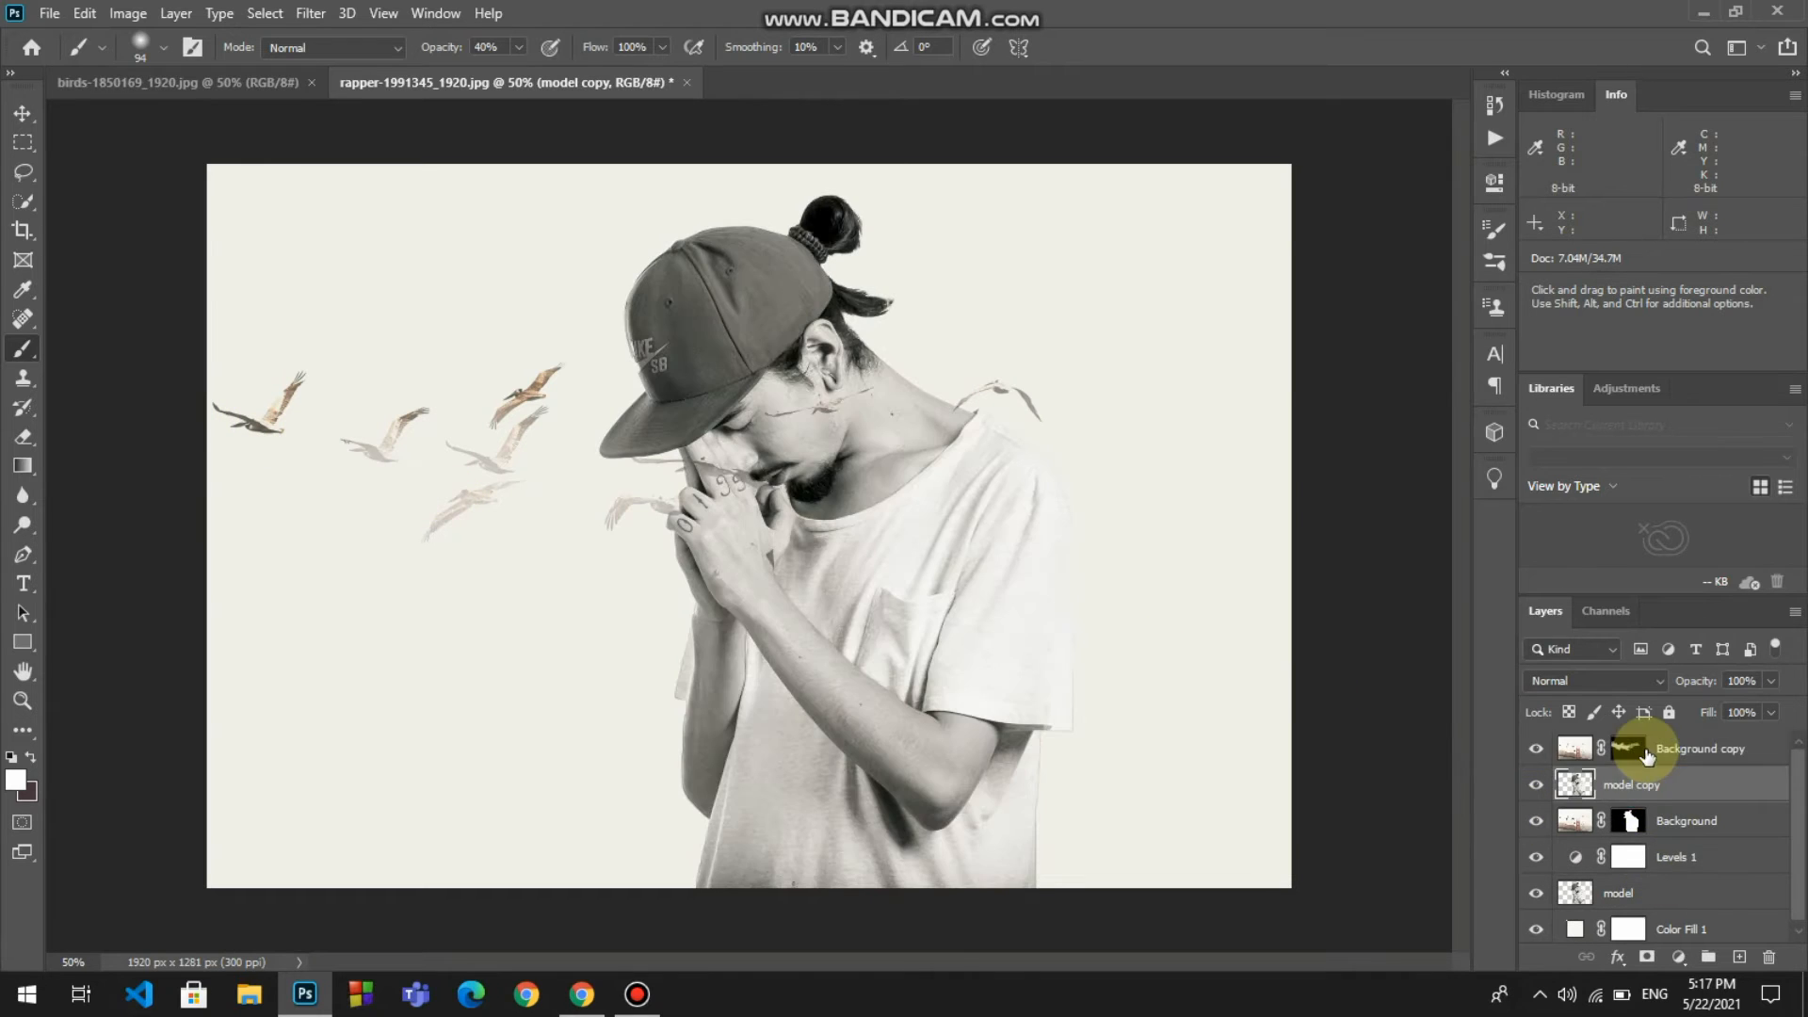
pyautogui.moveTo(1772, 713); pyautogui.dragTo(1565, 750)
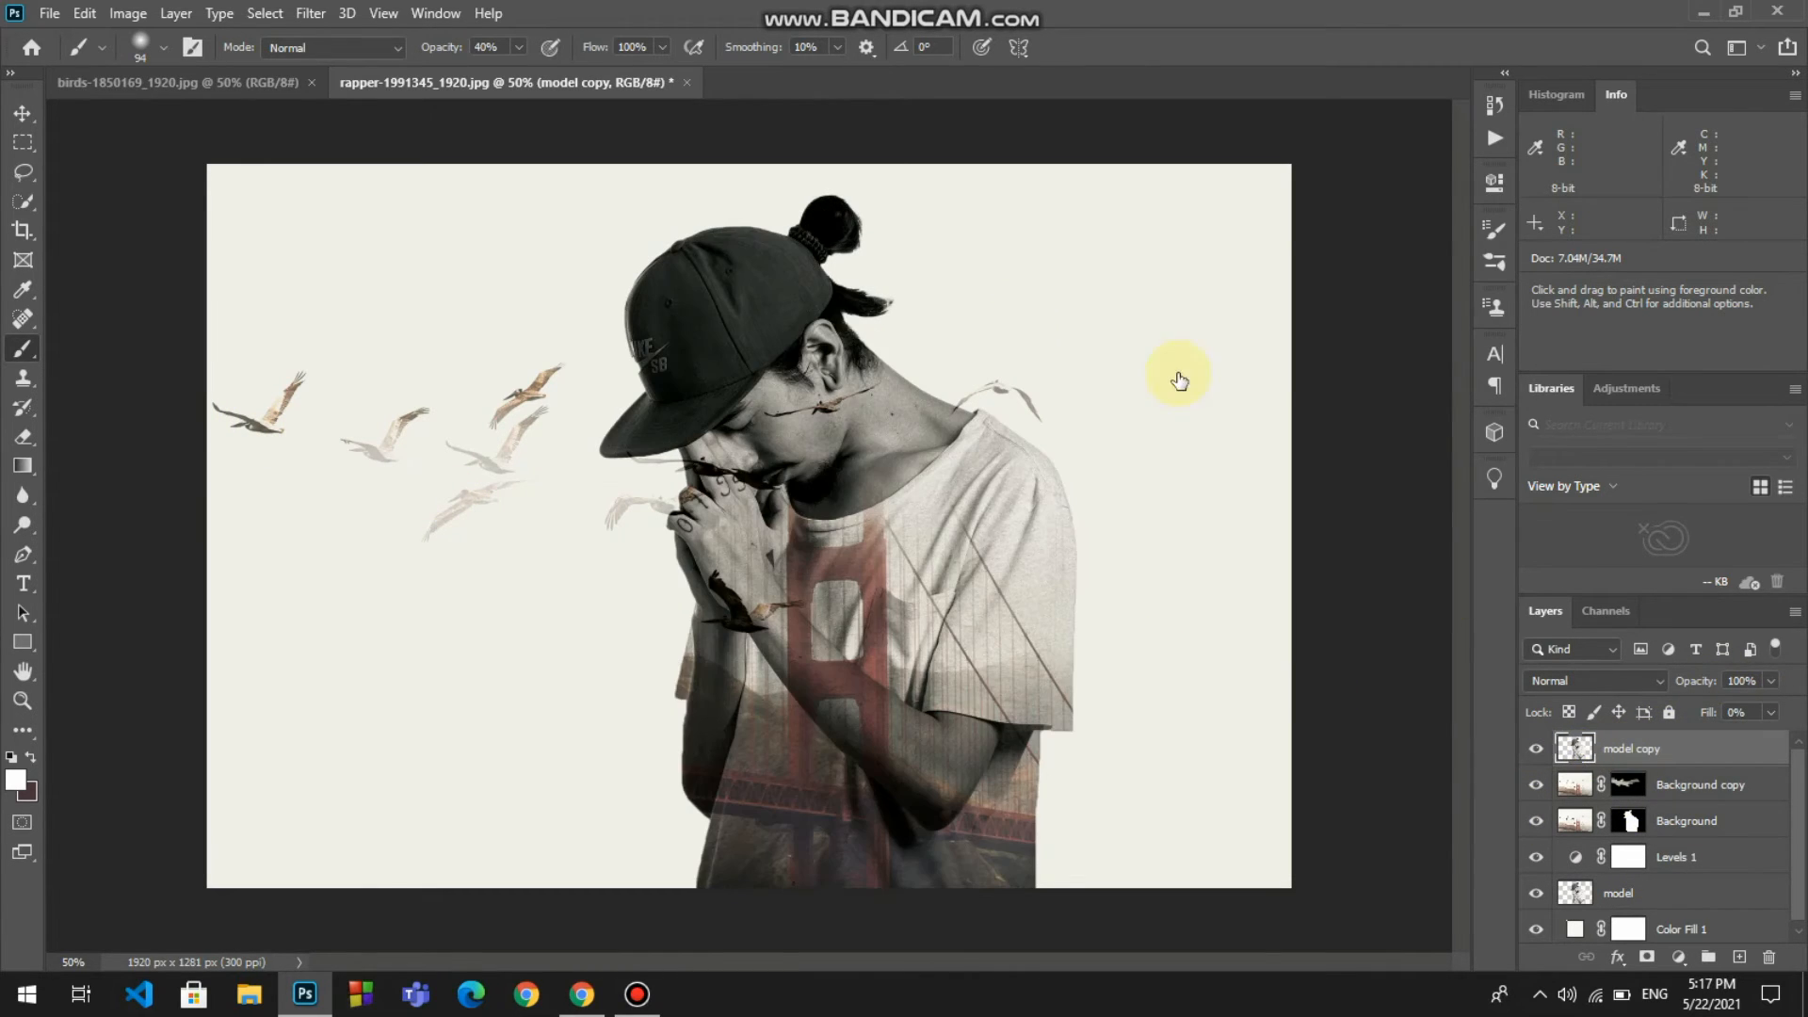
# - Enable Inner Shadow on the model copy layer, set its general blend mode to Screen and its fill opacity to 10%
pyautogui.doubleClick(1588, 754)
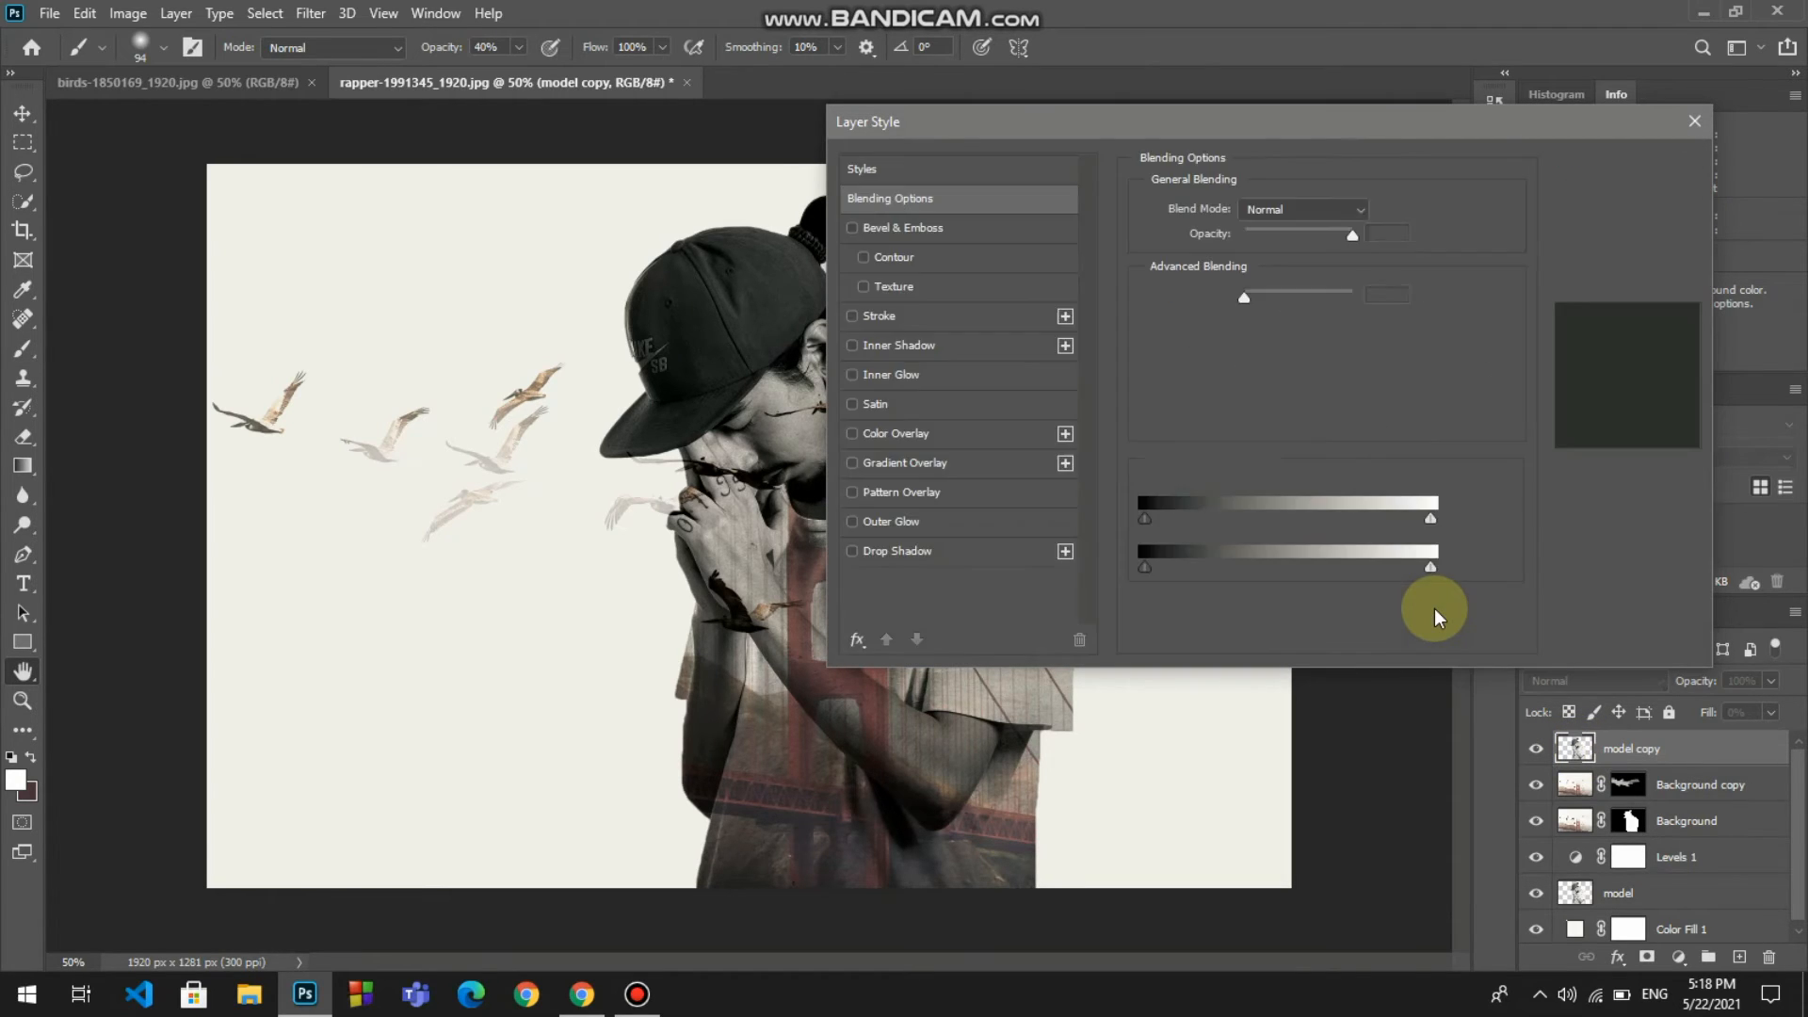
pyautogui.click(852, 347)
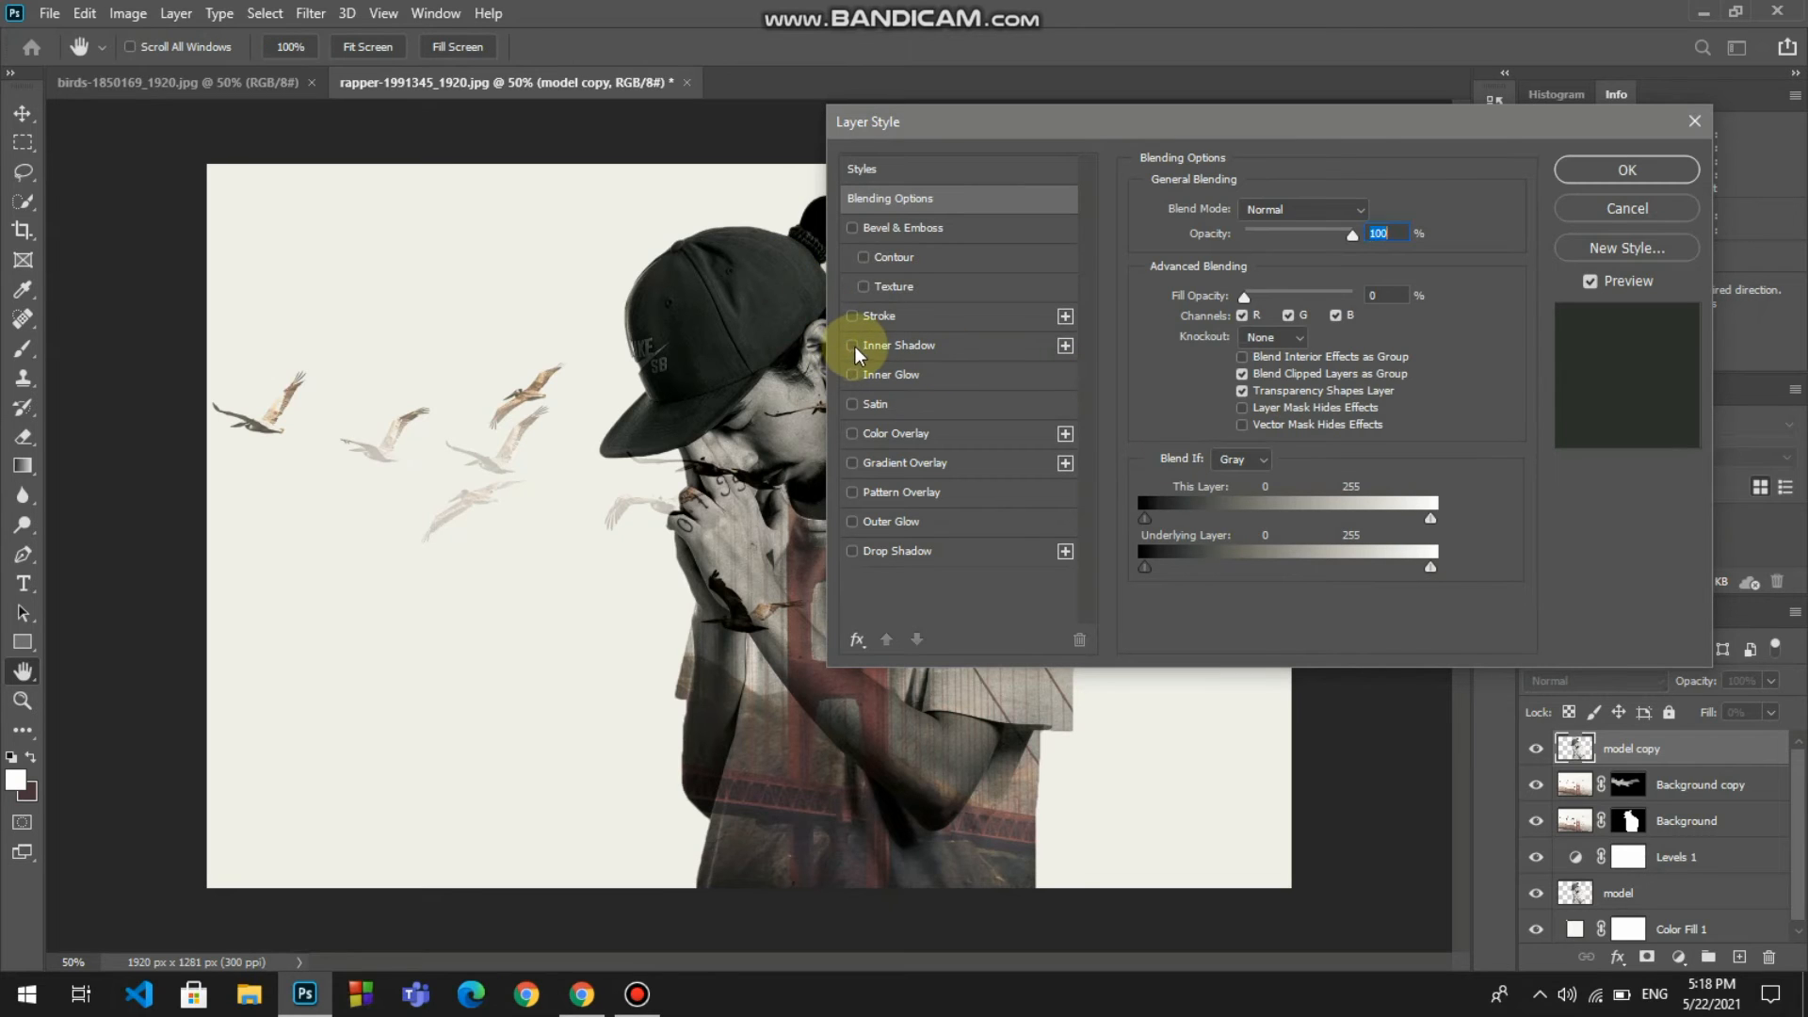
pyautogui.click(1298, 210)
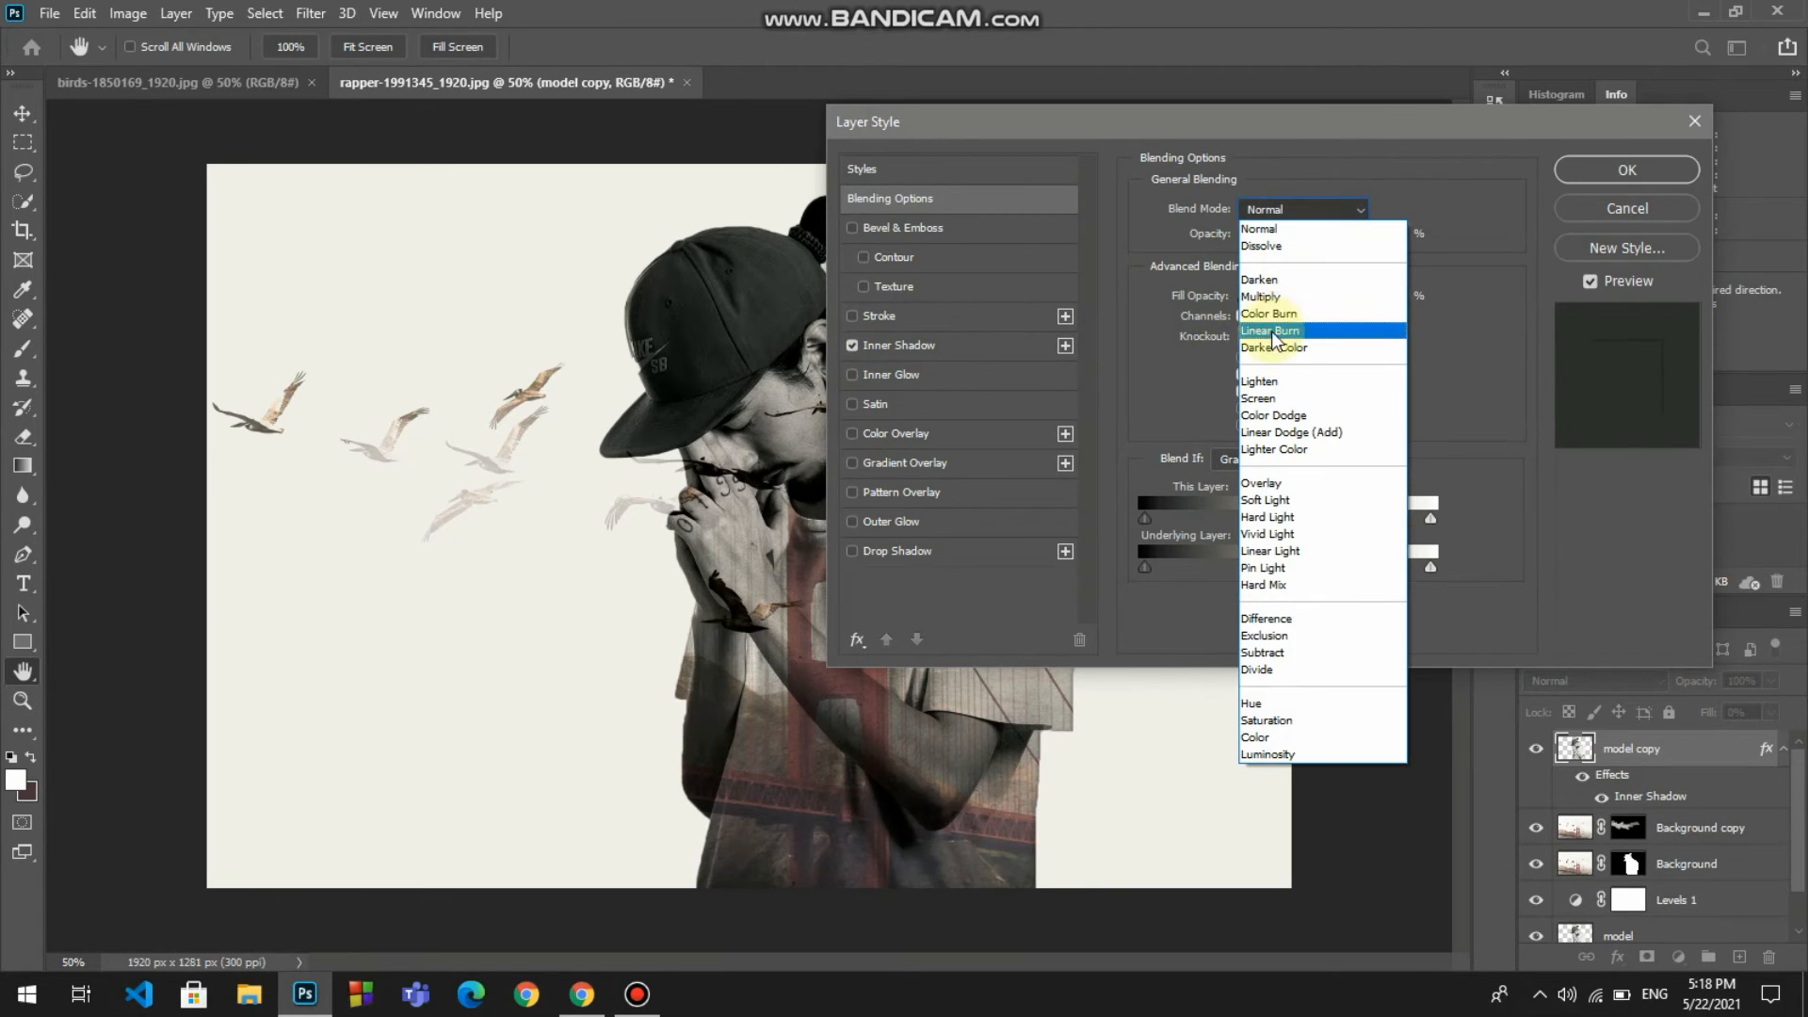
pyautogui.click(1261, 399)
pyautogui.moveTo(1252, 294)
pyautogui.mouseDown()
pyautogui.moveTo(1275, 298)
pyautogui.moveTo(1253, 299)
pyautogui.mouseUp()
pyautogui.click(1662, 170)
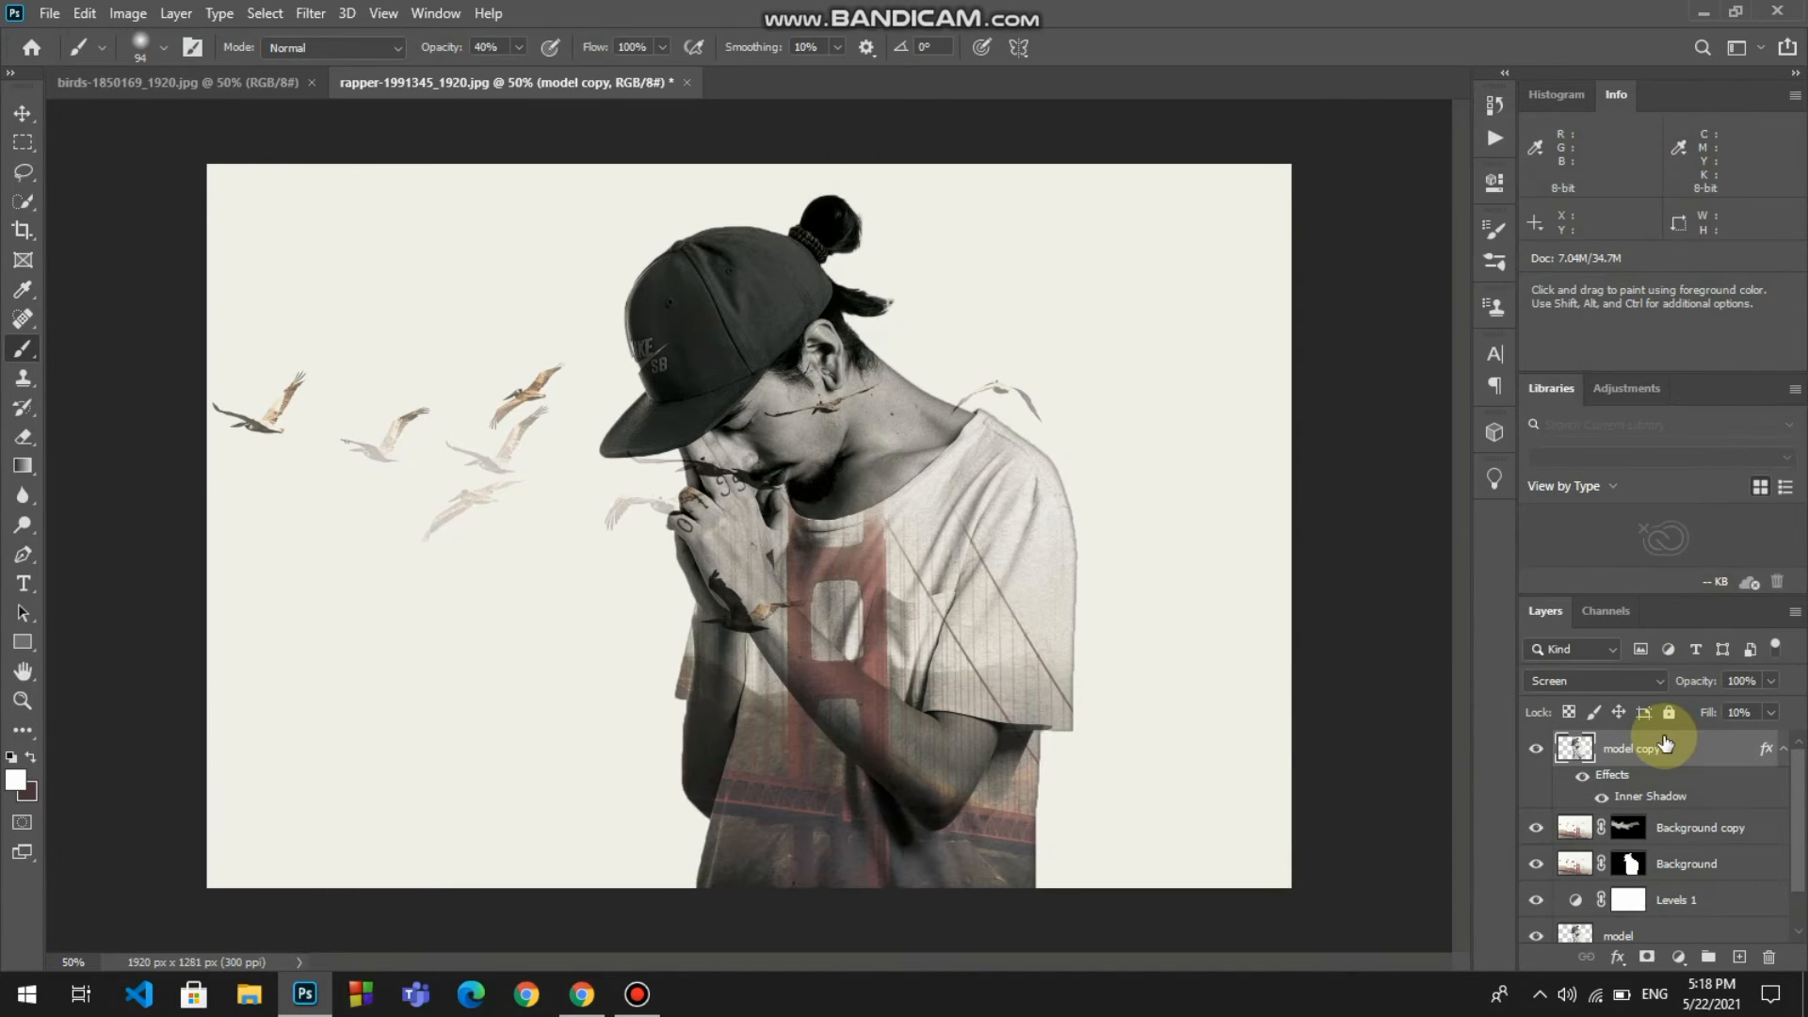
# - Add a solid colour fill layer in pale yellow #f1f3cf above the model copy
pyautogui.click(1678, 957)
pyautogui.click(1676, 556)
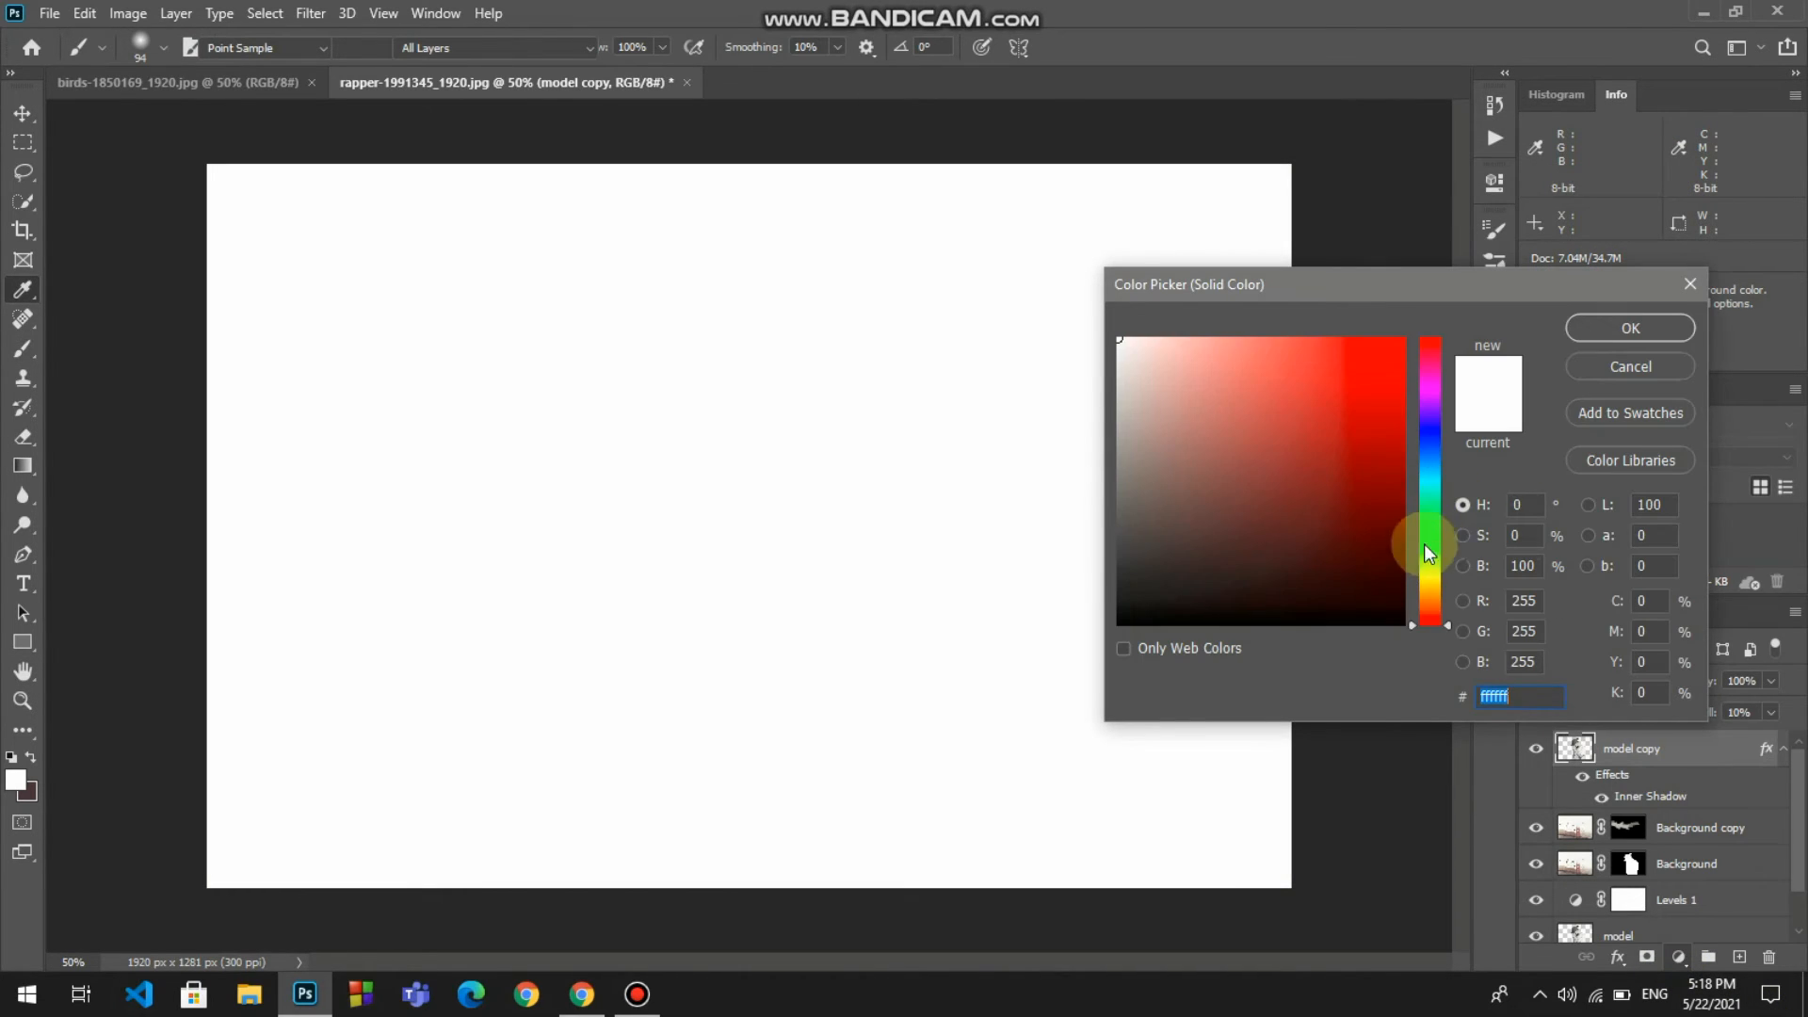
pyautogui.click(1430, 577)
pyautogui.moveTo(1186, 358); pyautogui.dragTo(1159, 350)
pyautogui.click(1430, 575)
pyautogui.click(1628, 331)
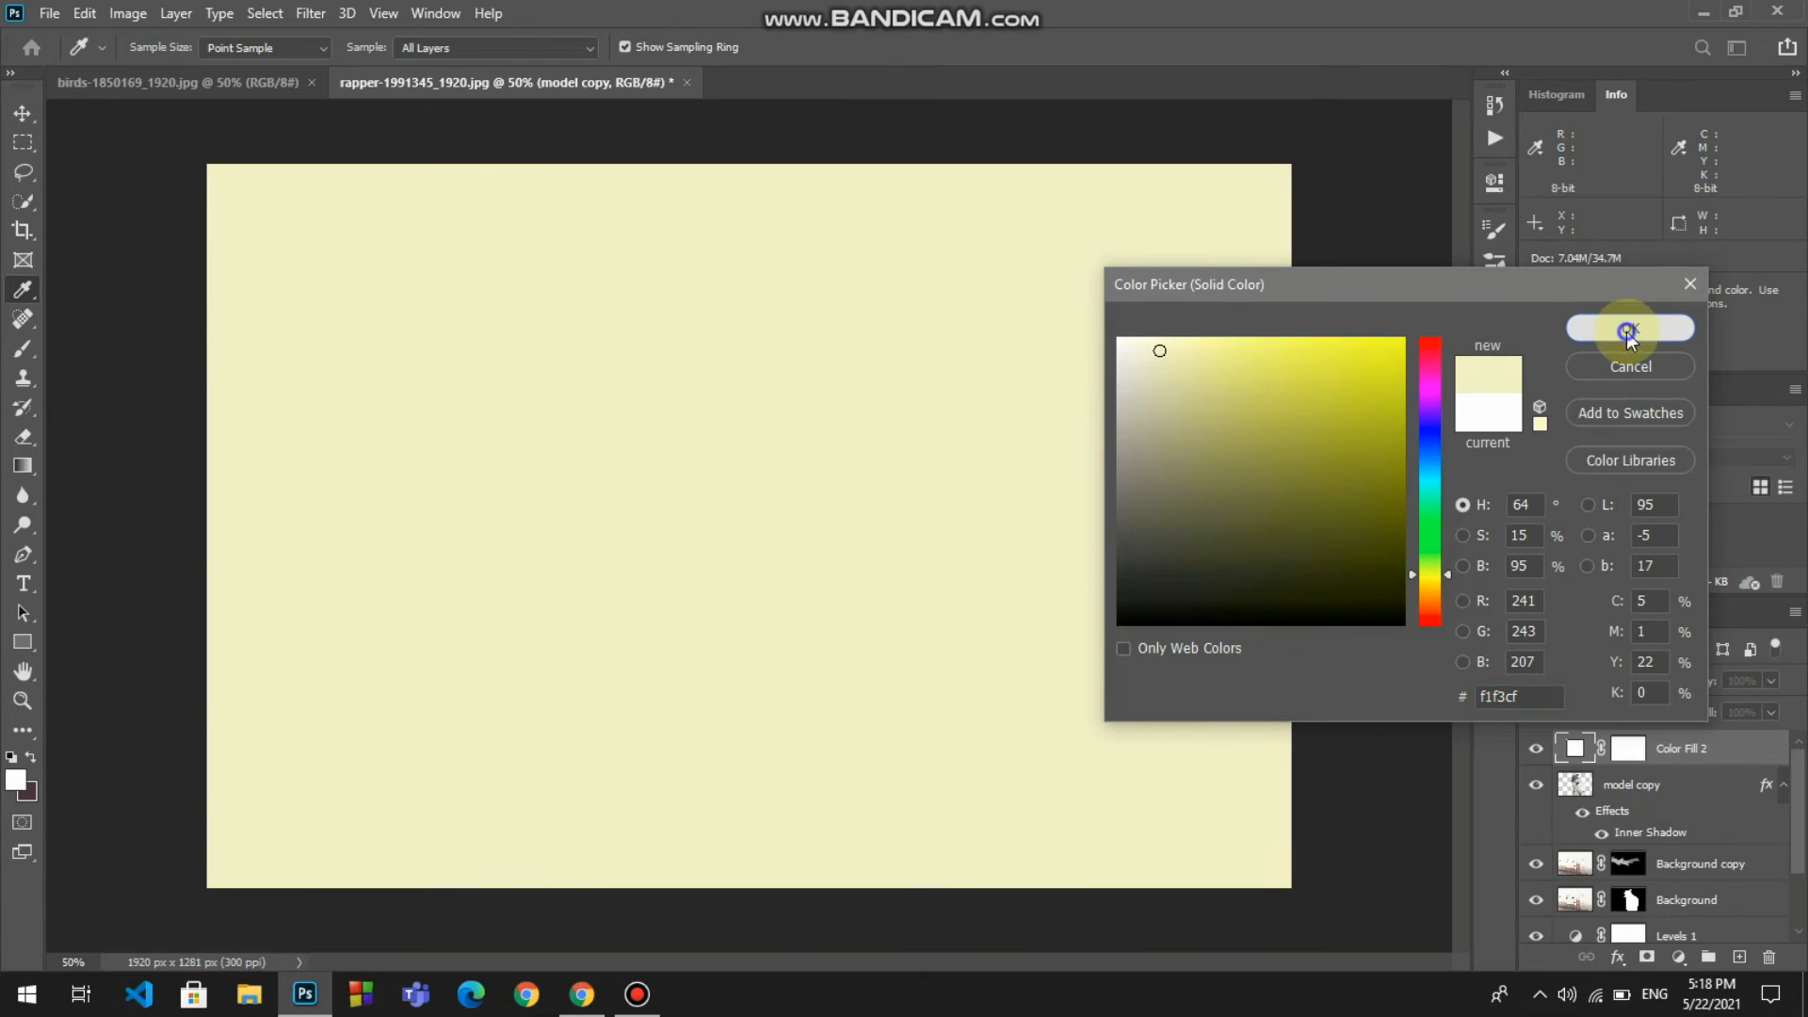
# - Set the pale yellow fill layer's blend mode to Multiply and its opacity to 26%
pyautogui.click(1593, 681)
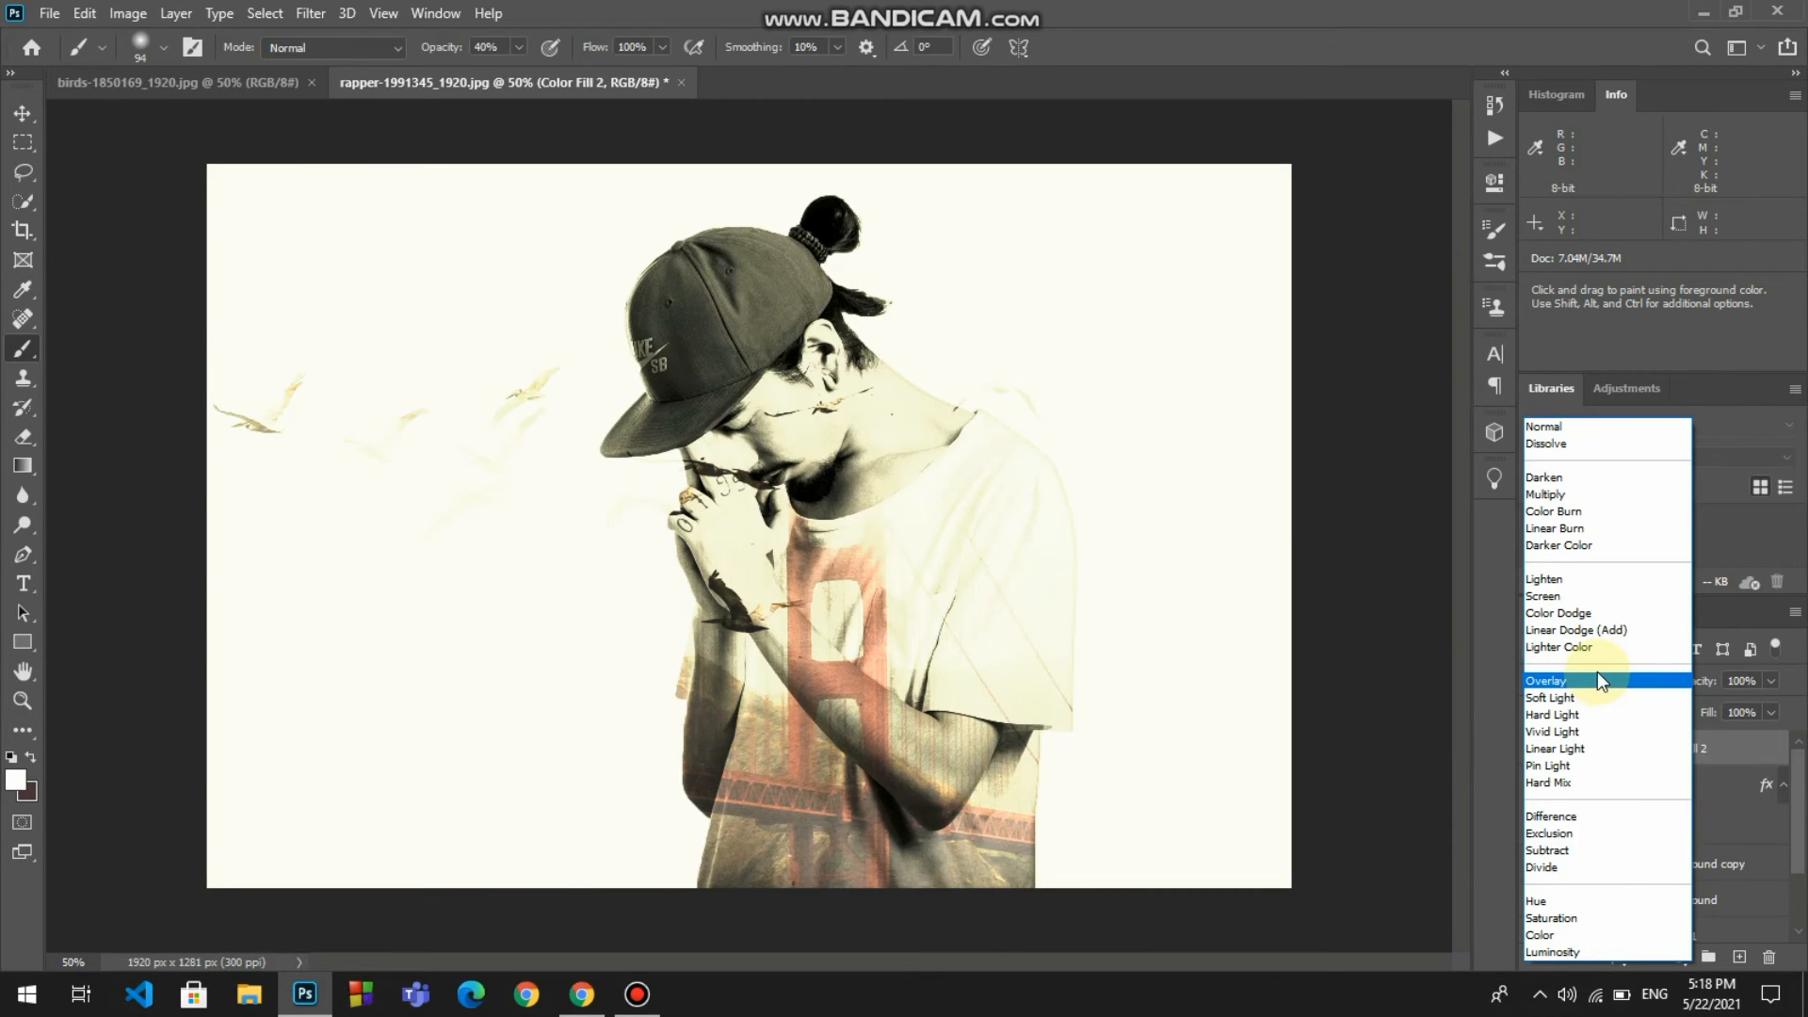
pyautogui.click(1601, 501)
pyautogui.click(1771, 680)
pyautogui.moveTo(1696, 703); pyautogui.dragTo(1692, 704)
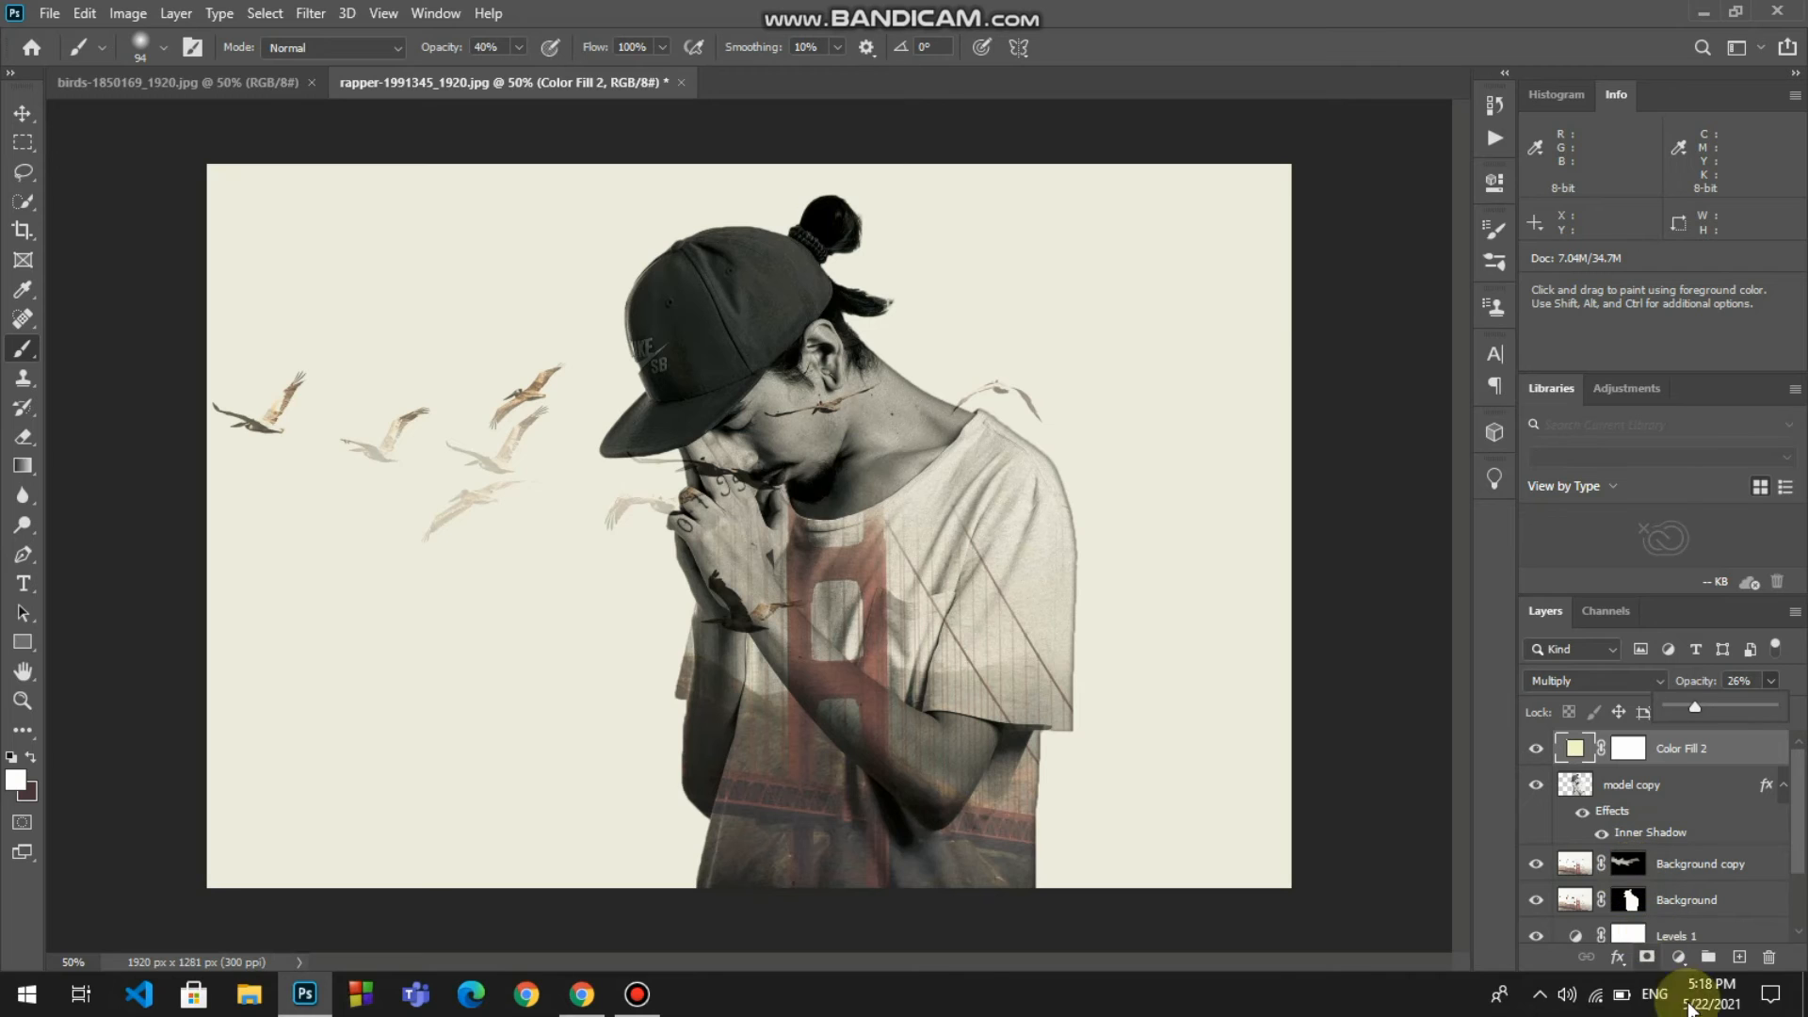
# - Add a Gradient Map adjustment layer and set the gradient's starting colour stop to pink #f7baba
pyautogui.click(1679, 963)
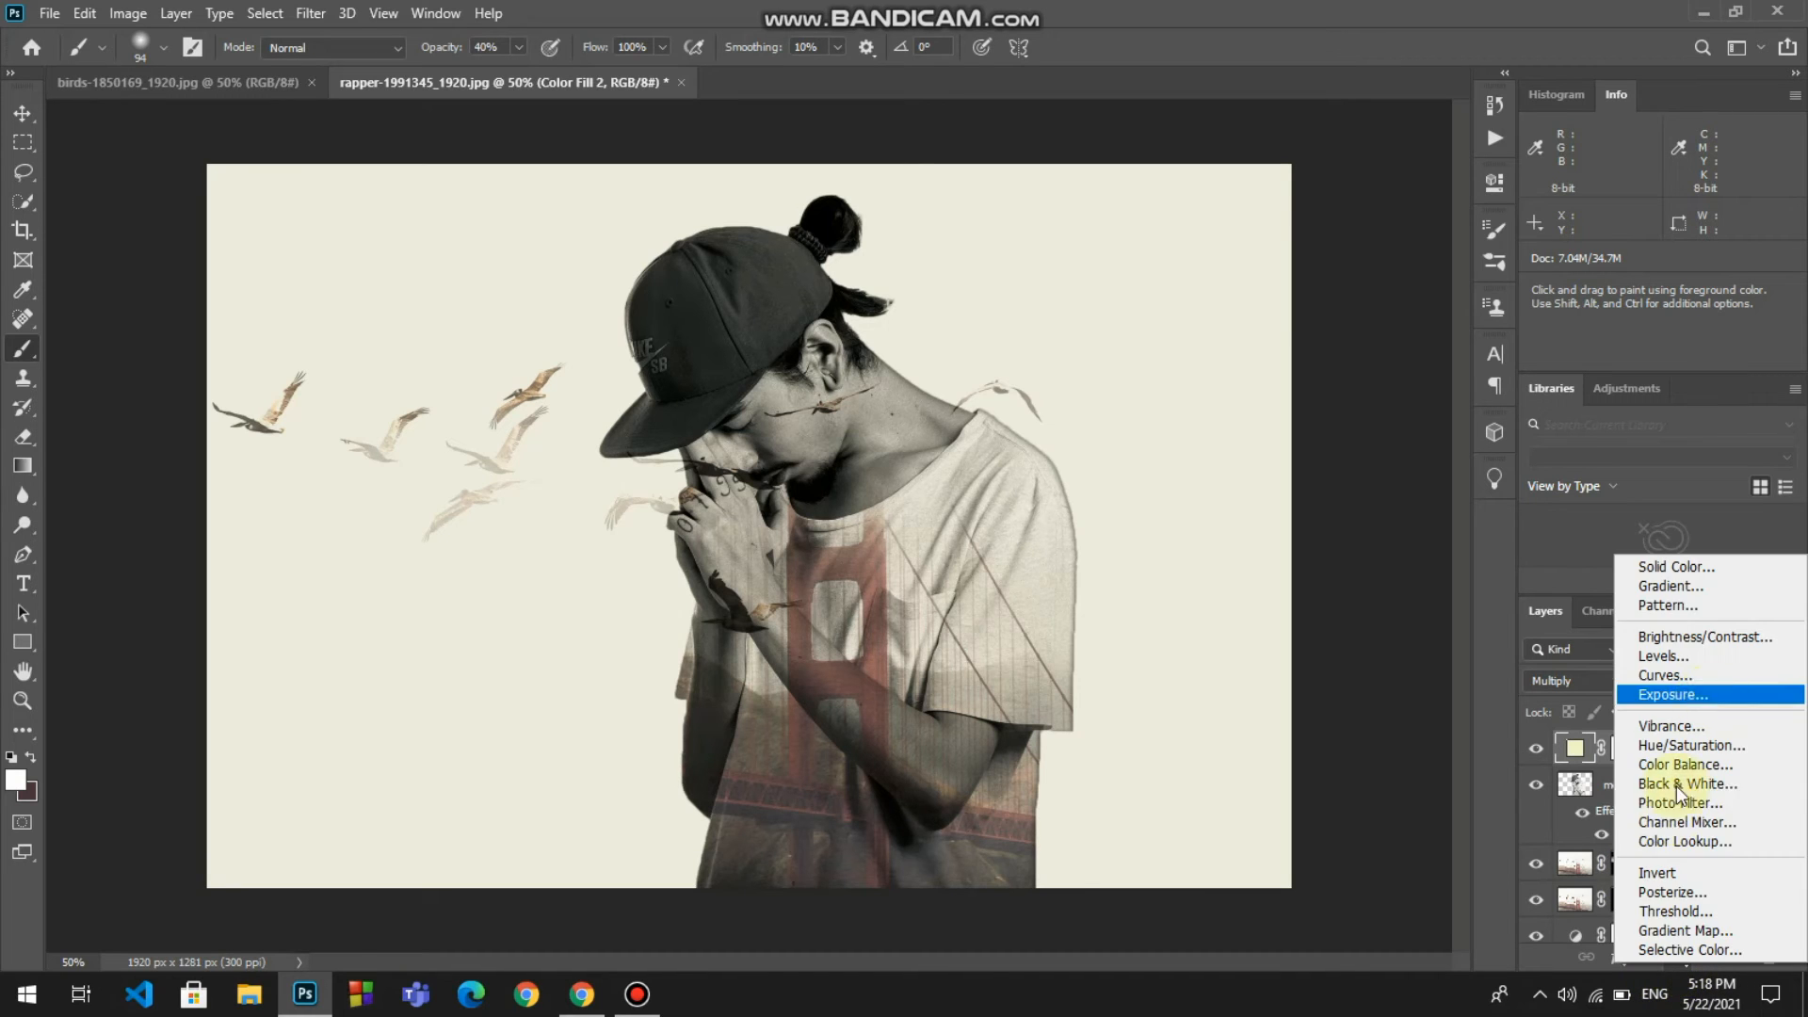
pyautogui.click(1669, 924)
pyautogui.click(1193, 250)
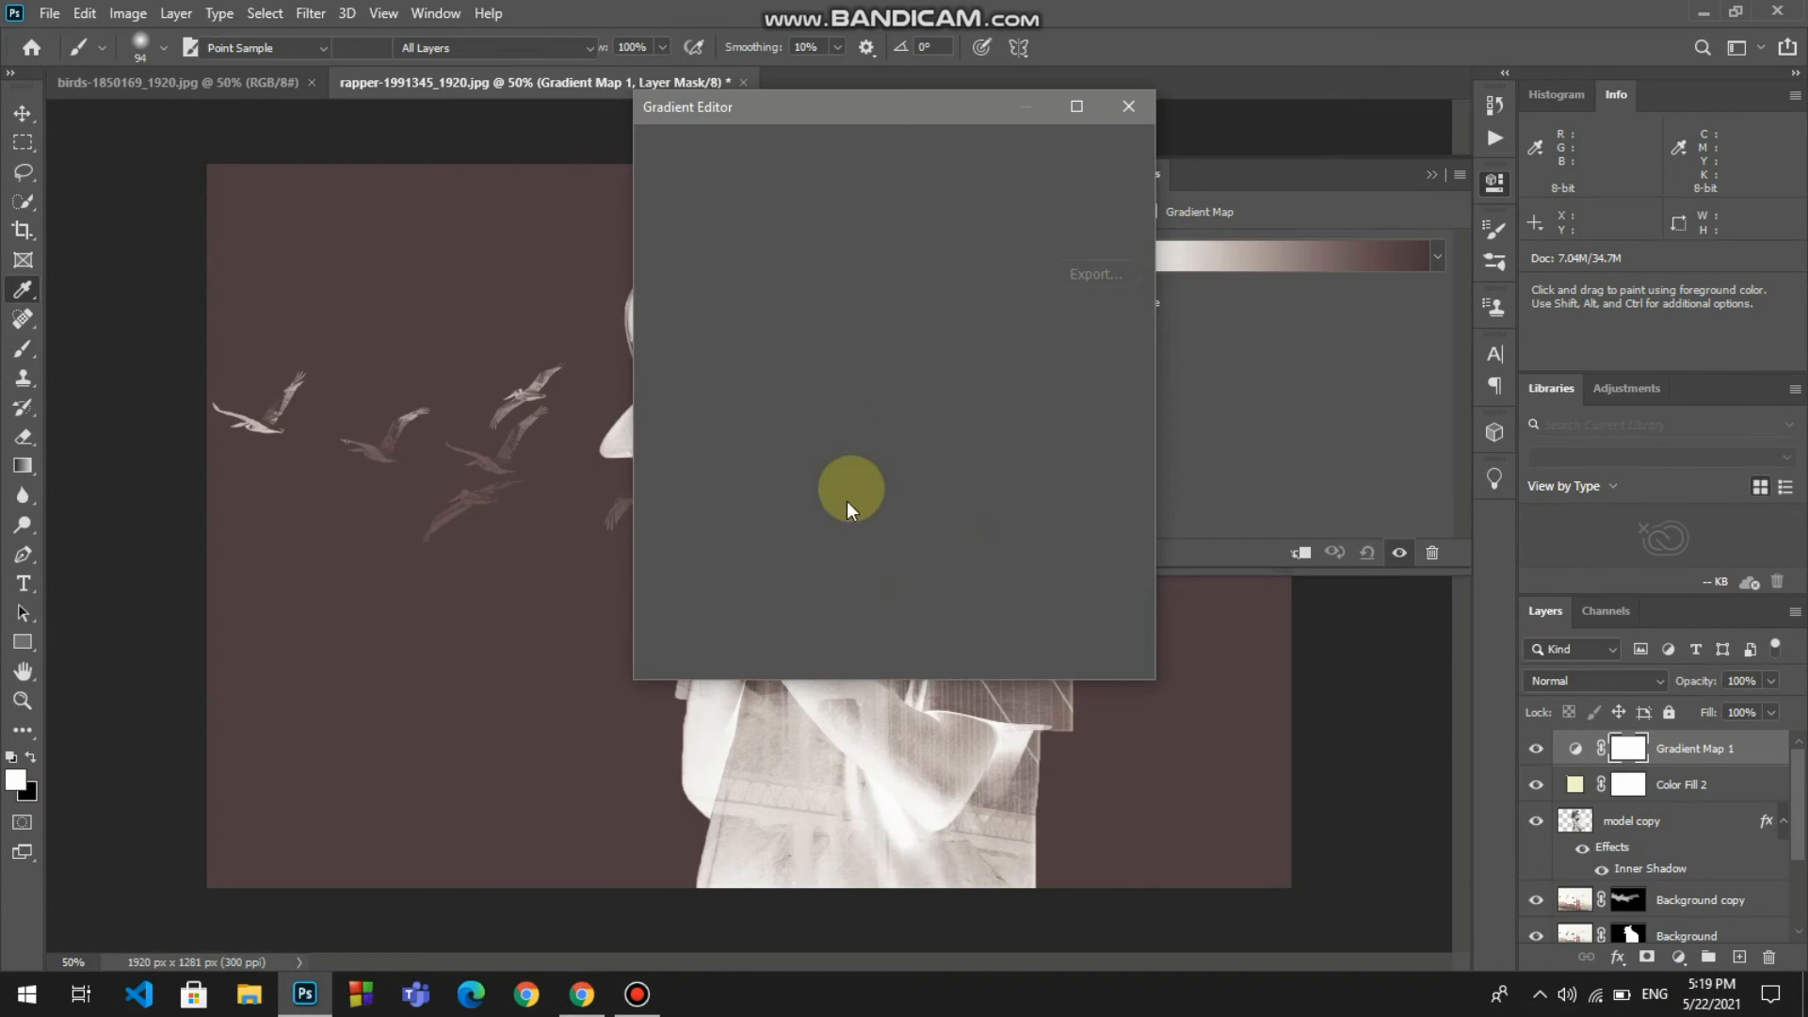
pyautogui.click(663, 524)
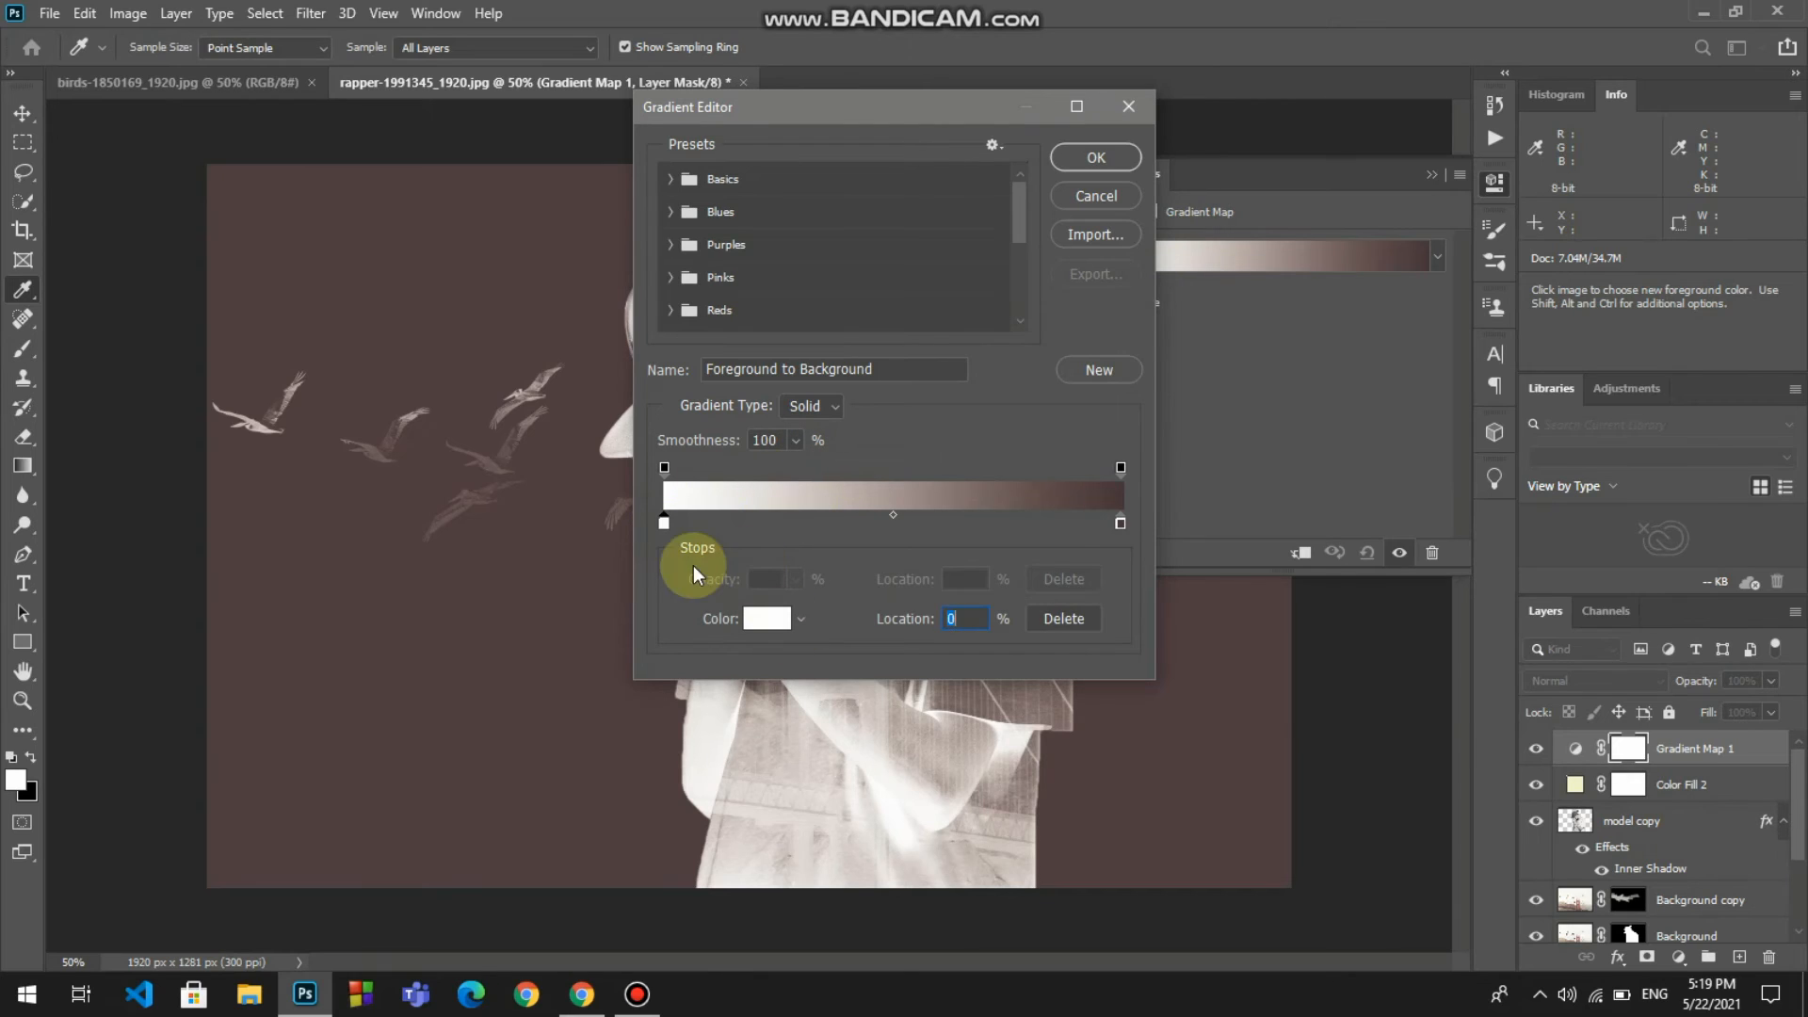
pyautogui.click(768, 618)
pyautogui.click(1188, 347)
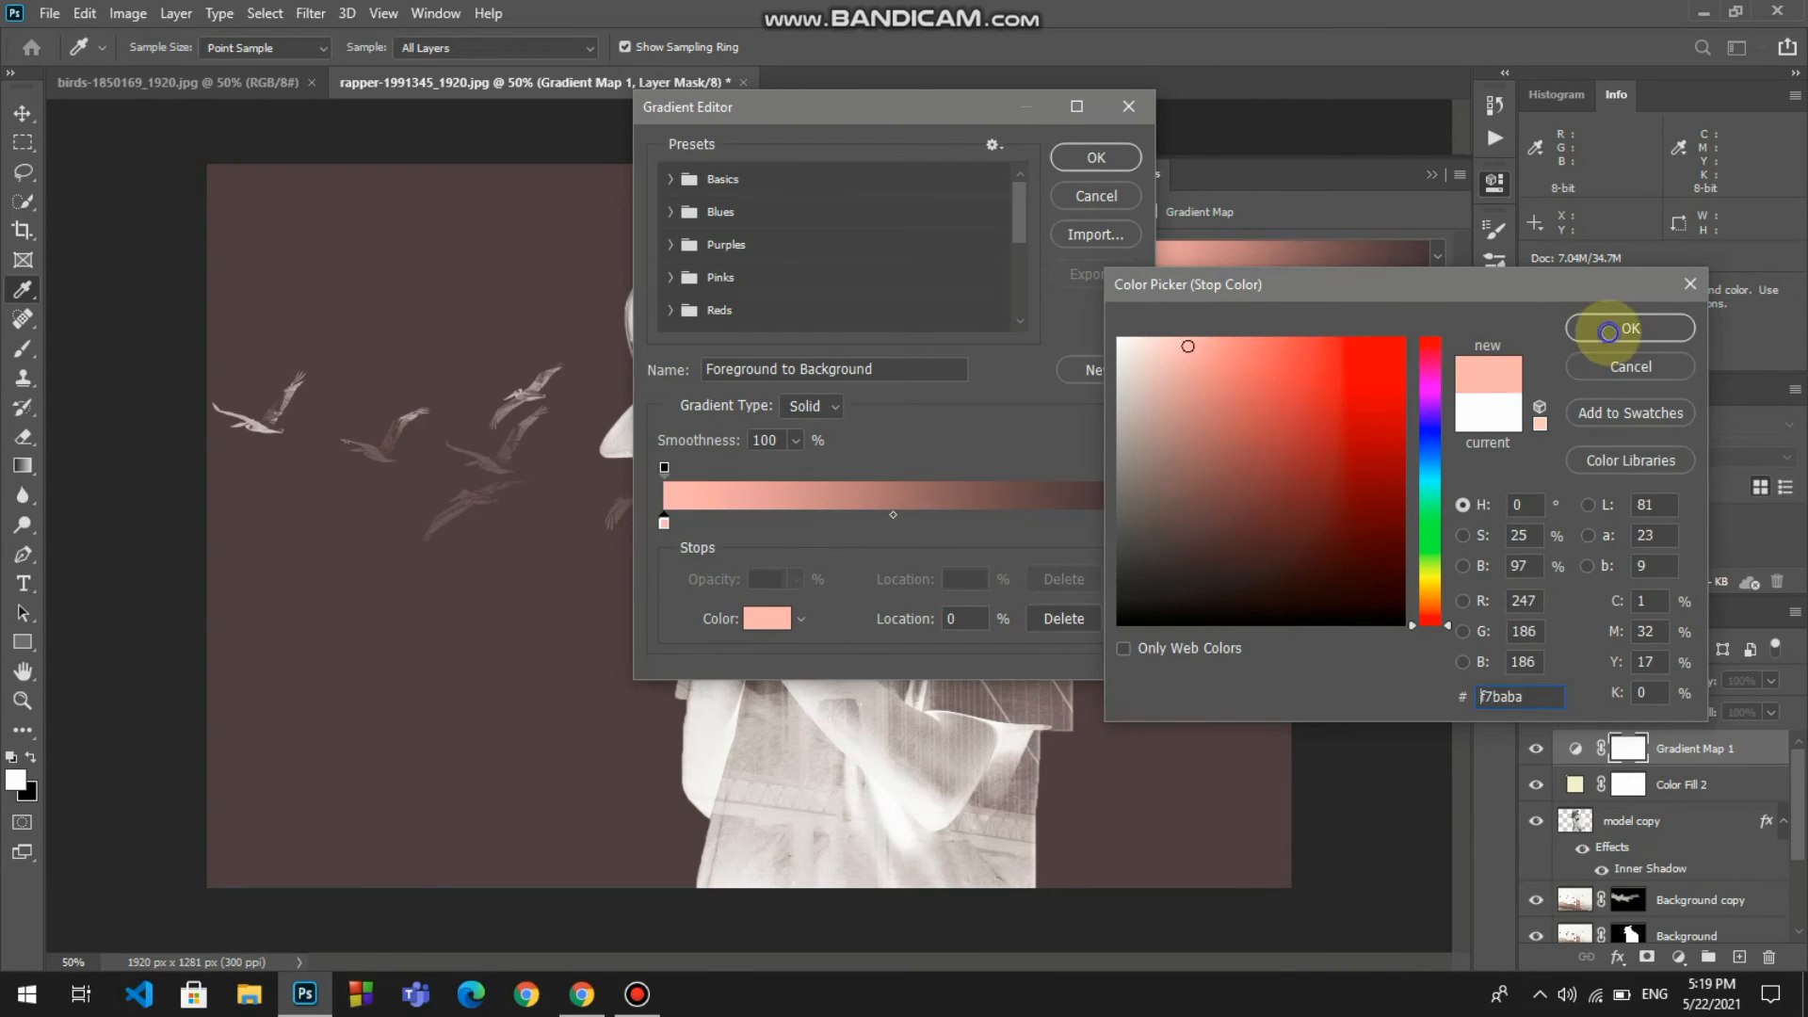
pyautogui.click(1631, 328)
# - Set the gradient's end colour stop to a bright sky blue and accept the gradient map settings
pyautogui.doubleClick(1119, 523)
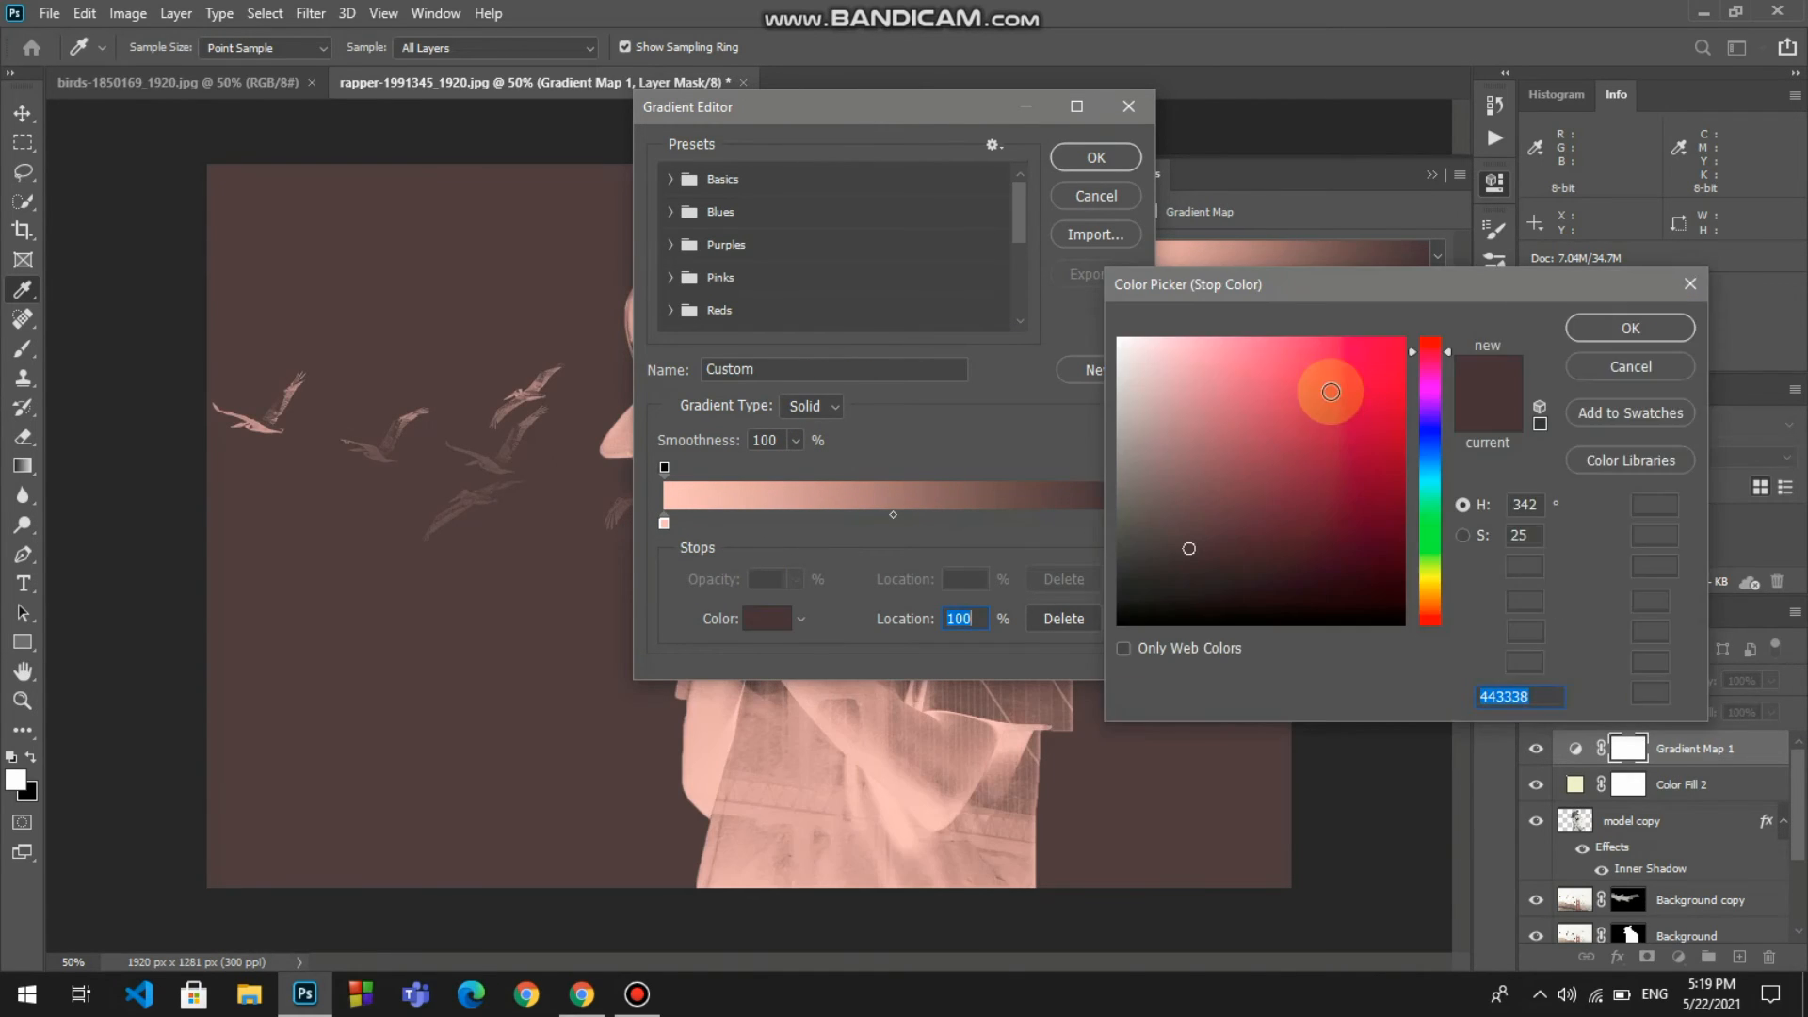
pyautogui.write('333d44')
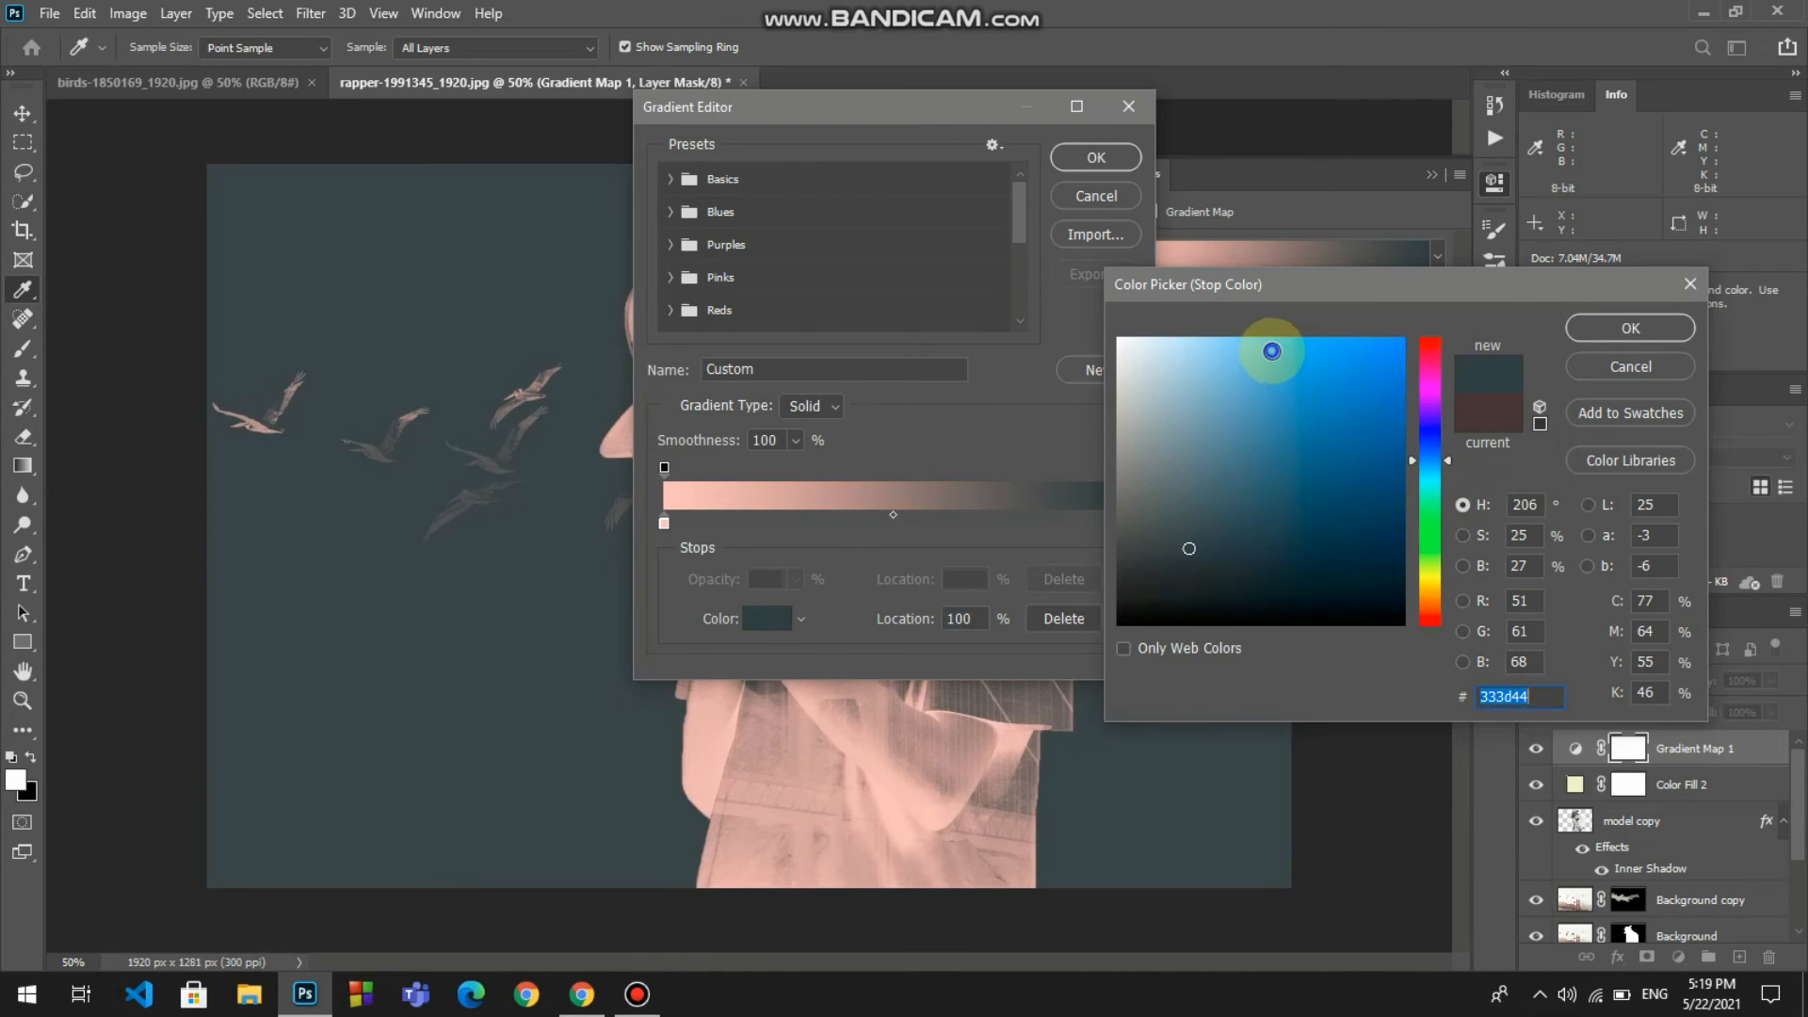
pyautogui.click(1272, 355)
pyautogui.click(1631, 328)
pyautogui.click(1097, 157)
pyautogui.click(1432, 176)
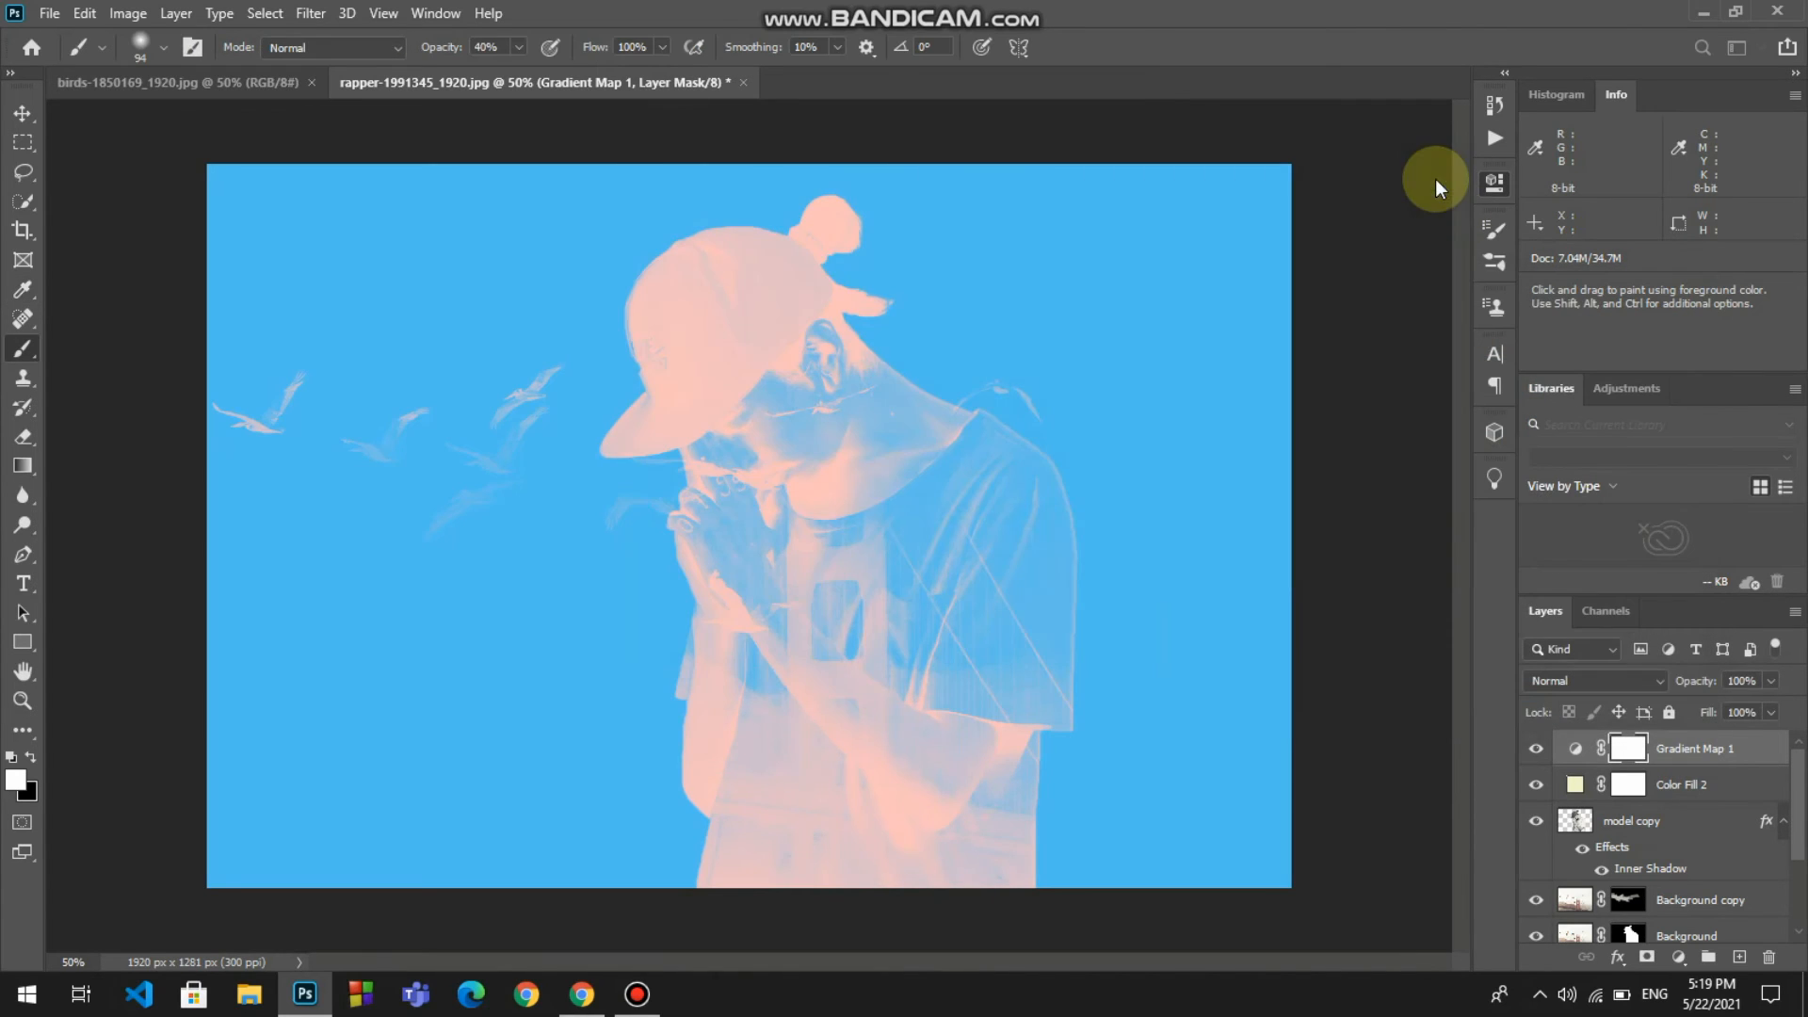
# - Set the Gradient Map 1 layer's blend mode to Soft Light and its opacity to 52%
pyautogui.click(1622, 676)
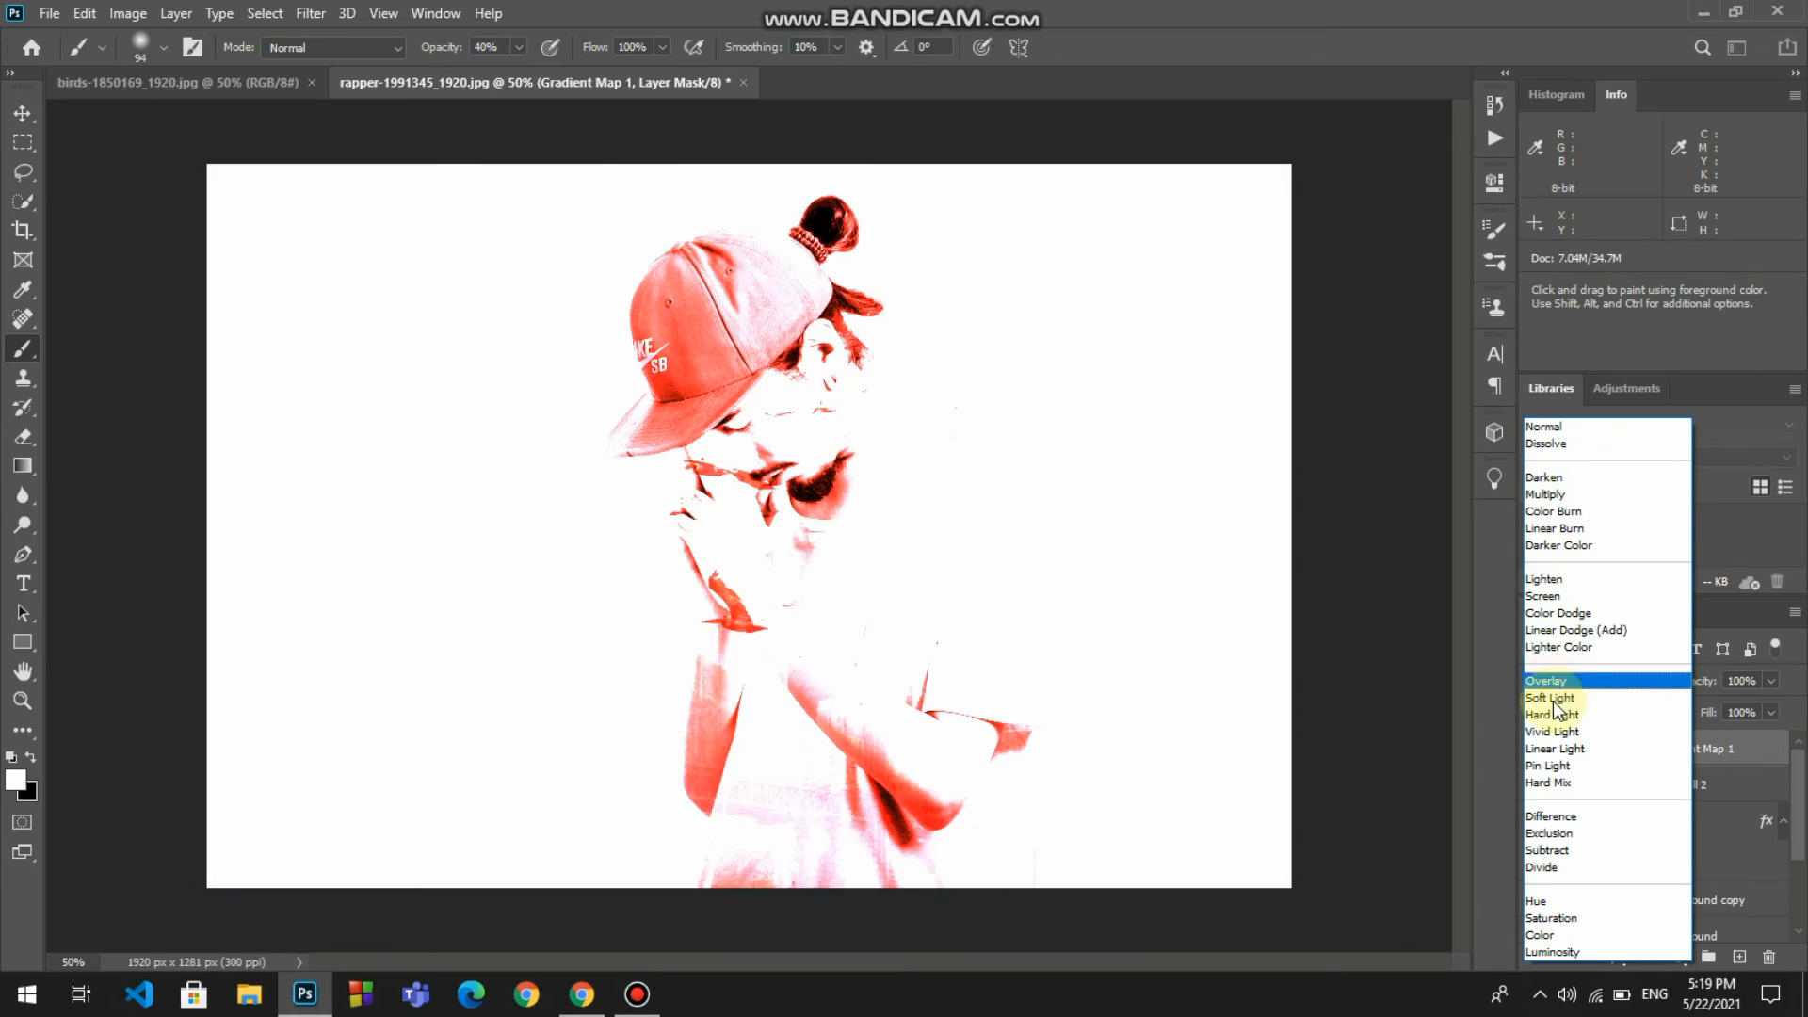
pyautogui.click(1552, 699)
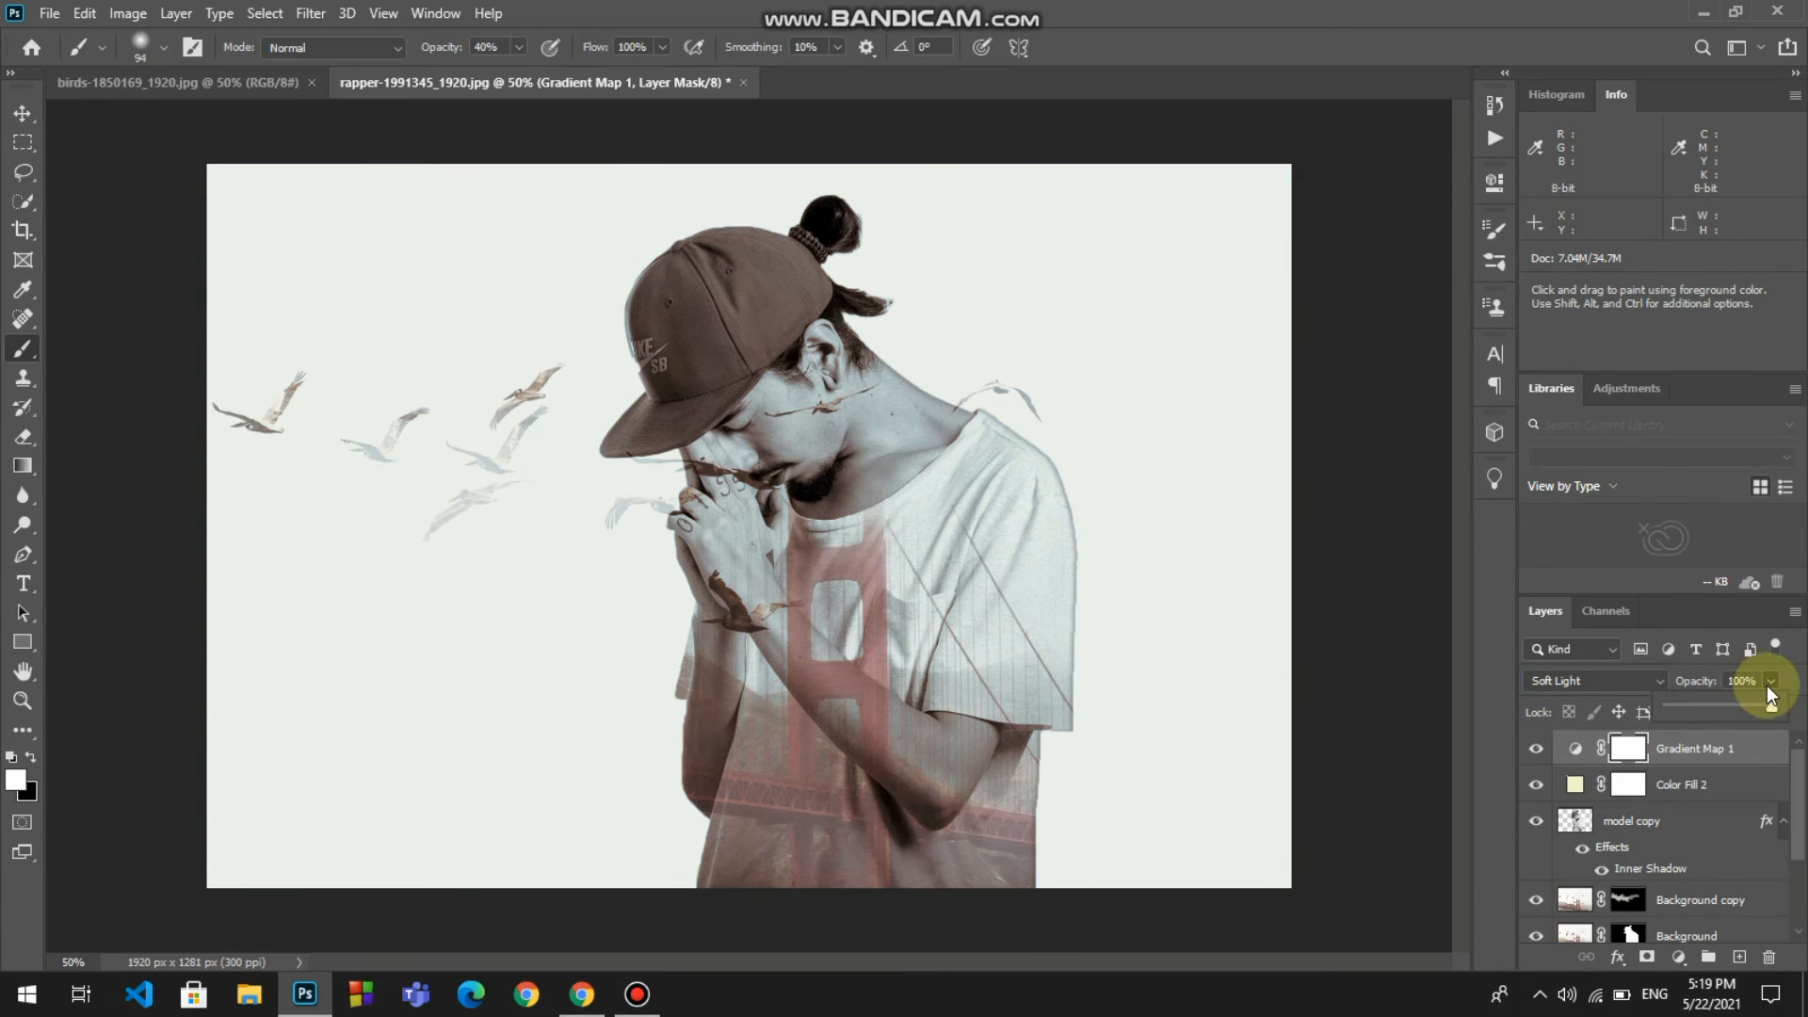
pyautogui.click(1714, 704)
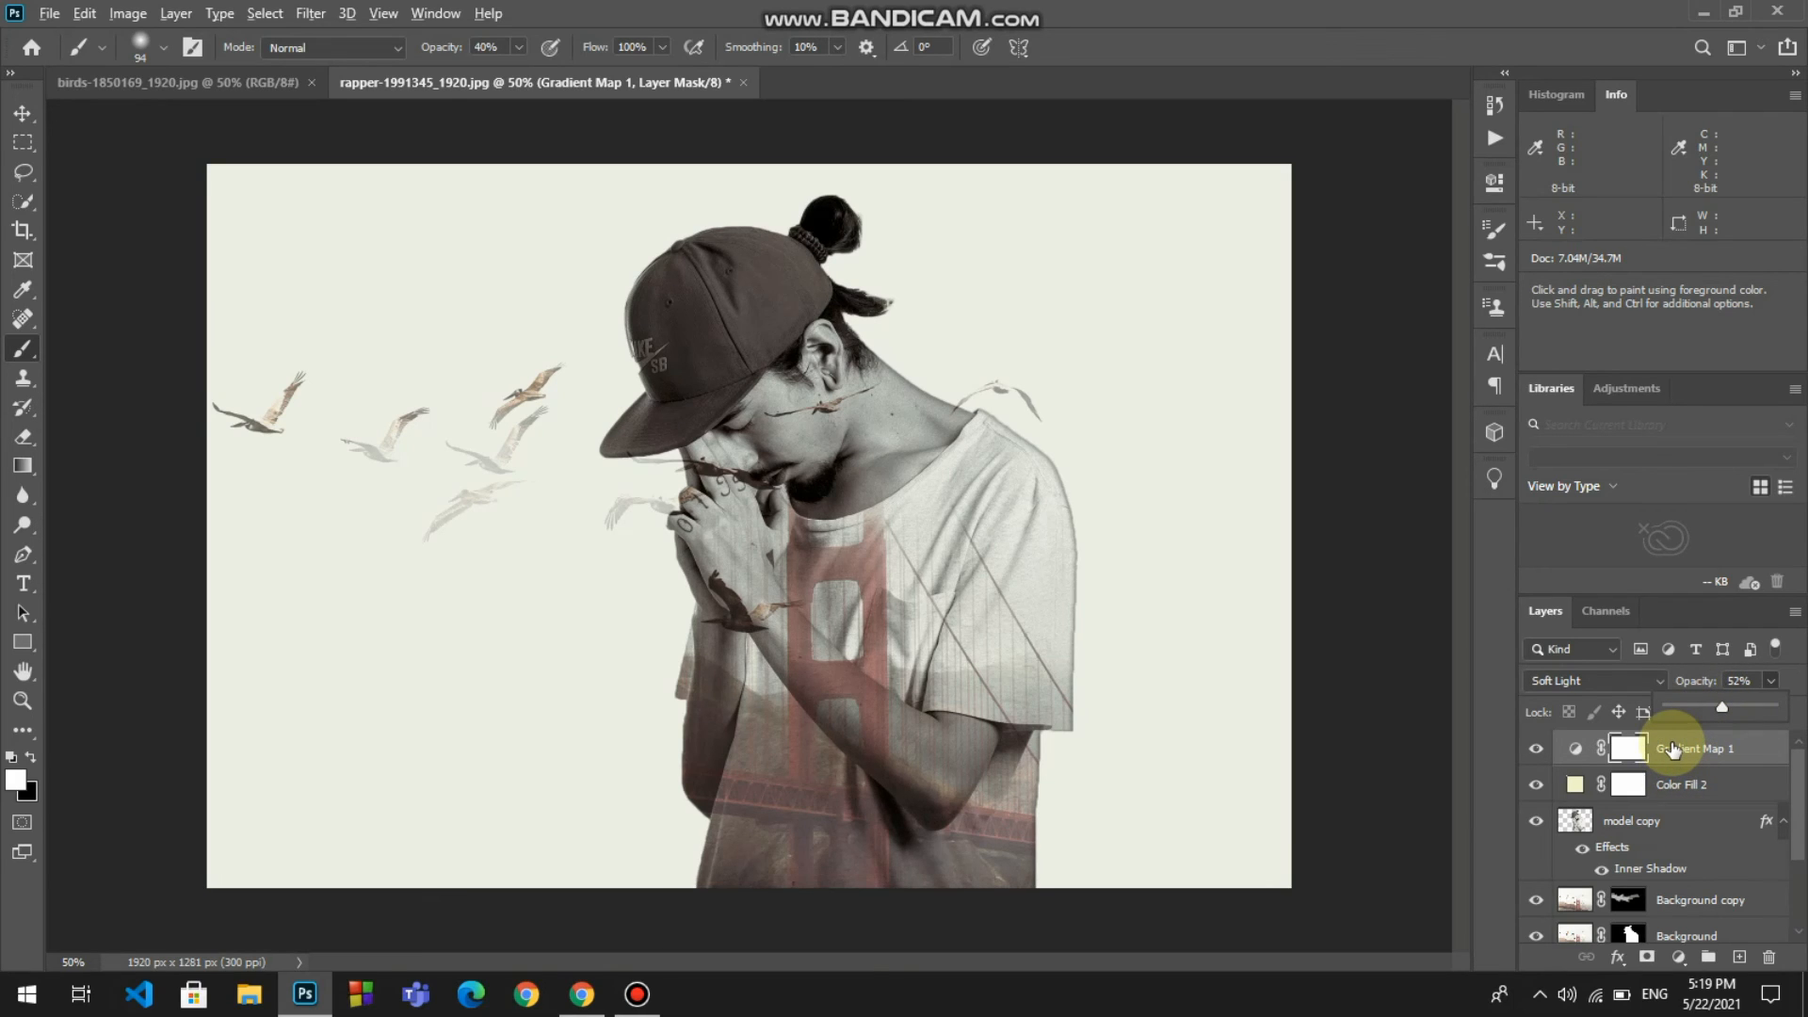
# - Stamp all visible layers into a new merged layer above the Gradient Map layer and desaturate it
pyautogui.click(1673, 748)
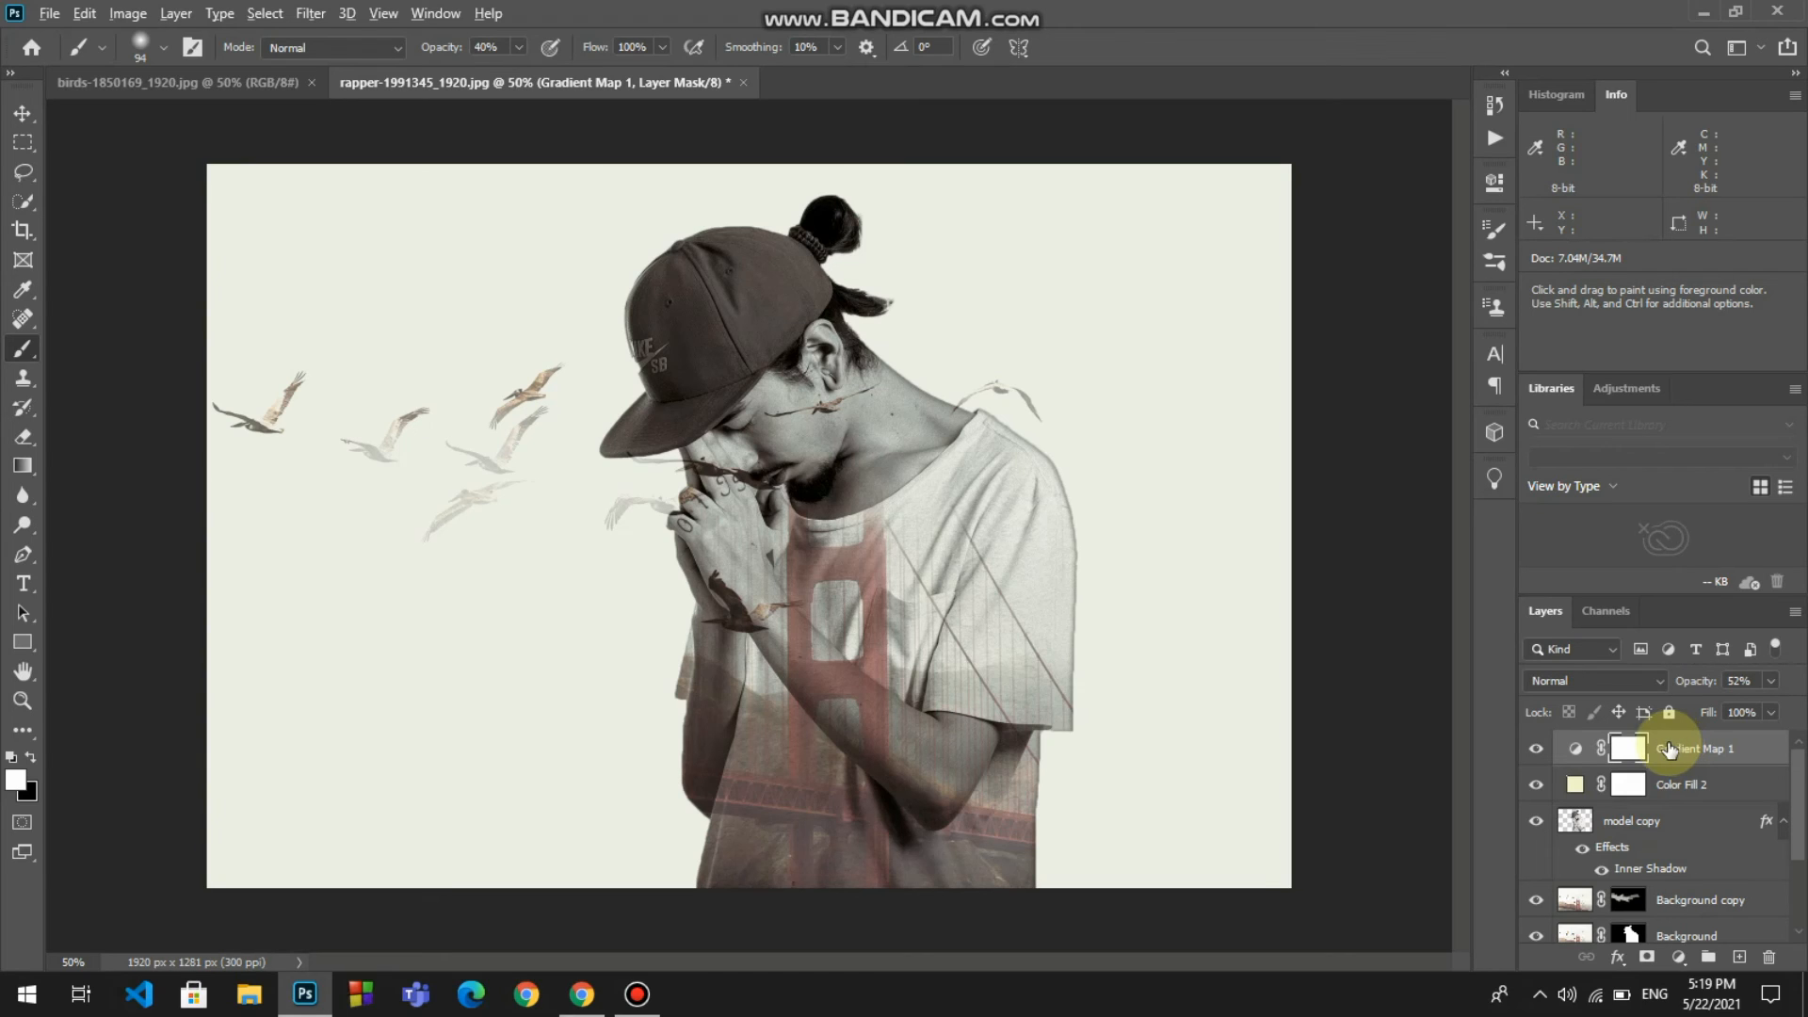
pyautogui.hotkey('ctrl', 'alt', 'shift', 'e')
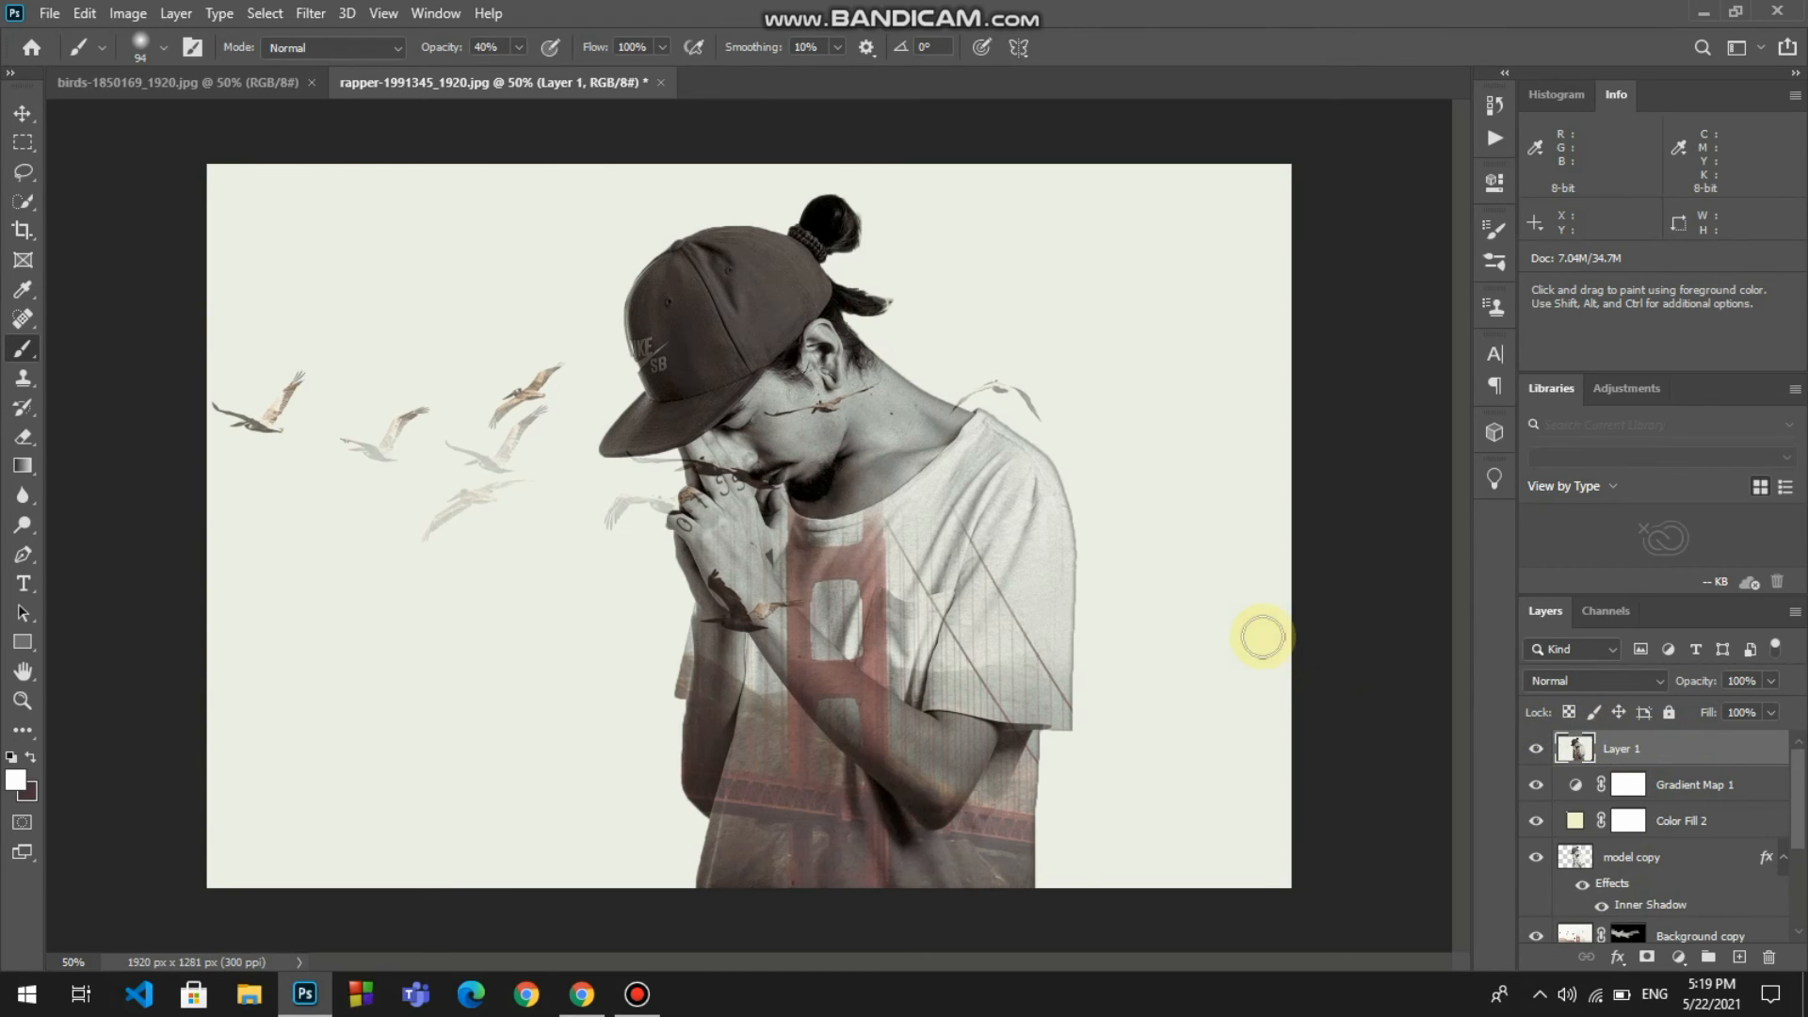
pyautogui.click(130, 13)
pyautogui.click(274, 153)
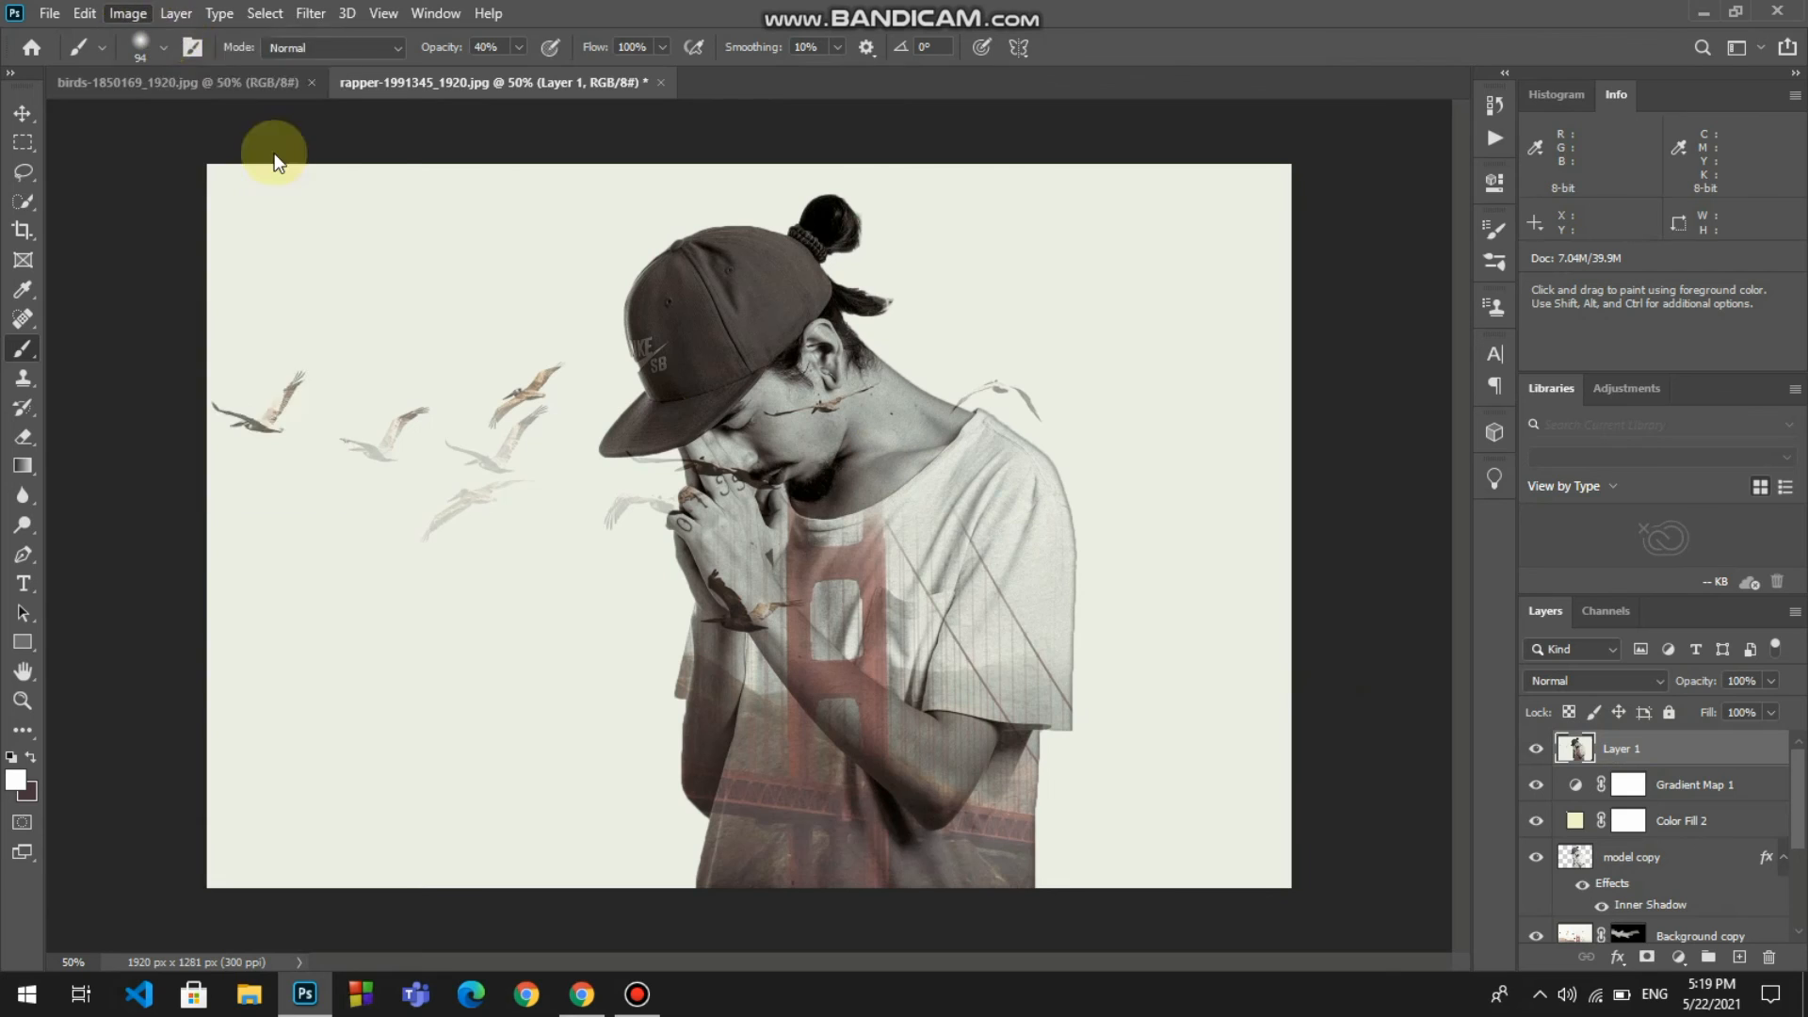
pyautogui.click(176, 13)
pyautogui.moveTo(209, 80)
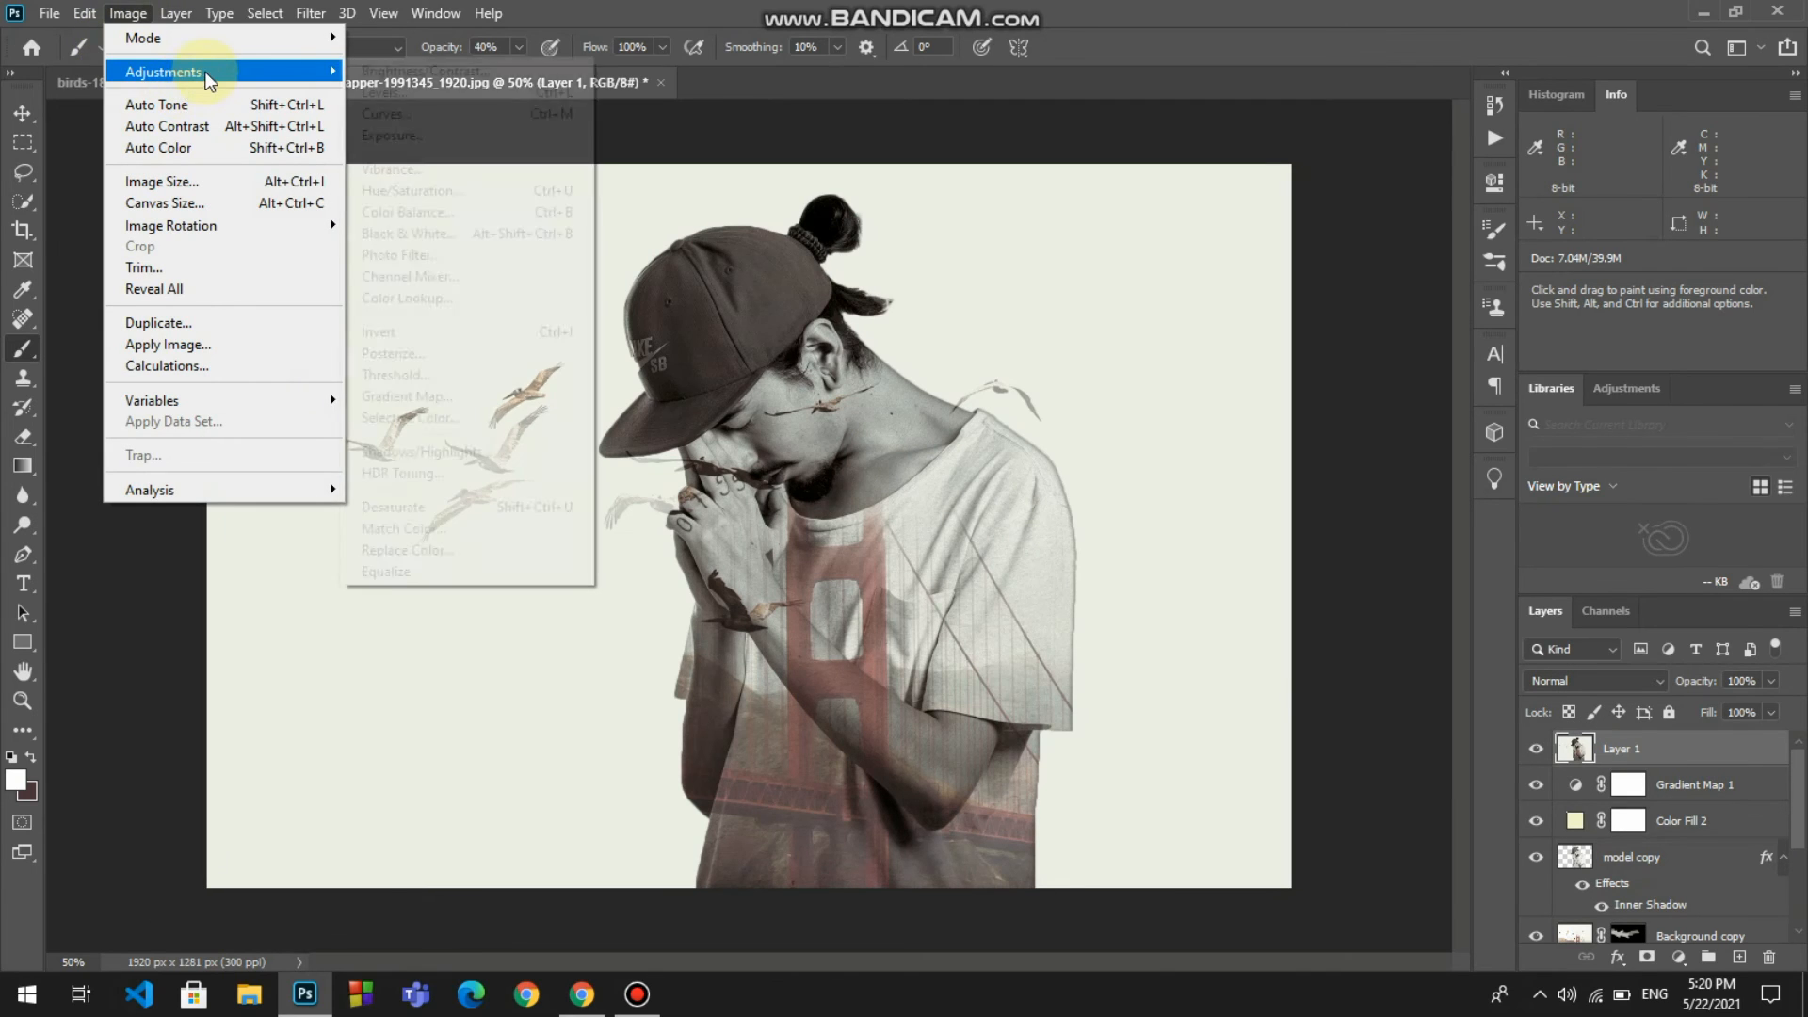
pyautogui.click(426, 509)
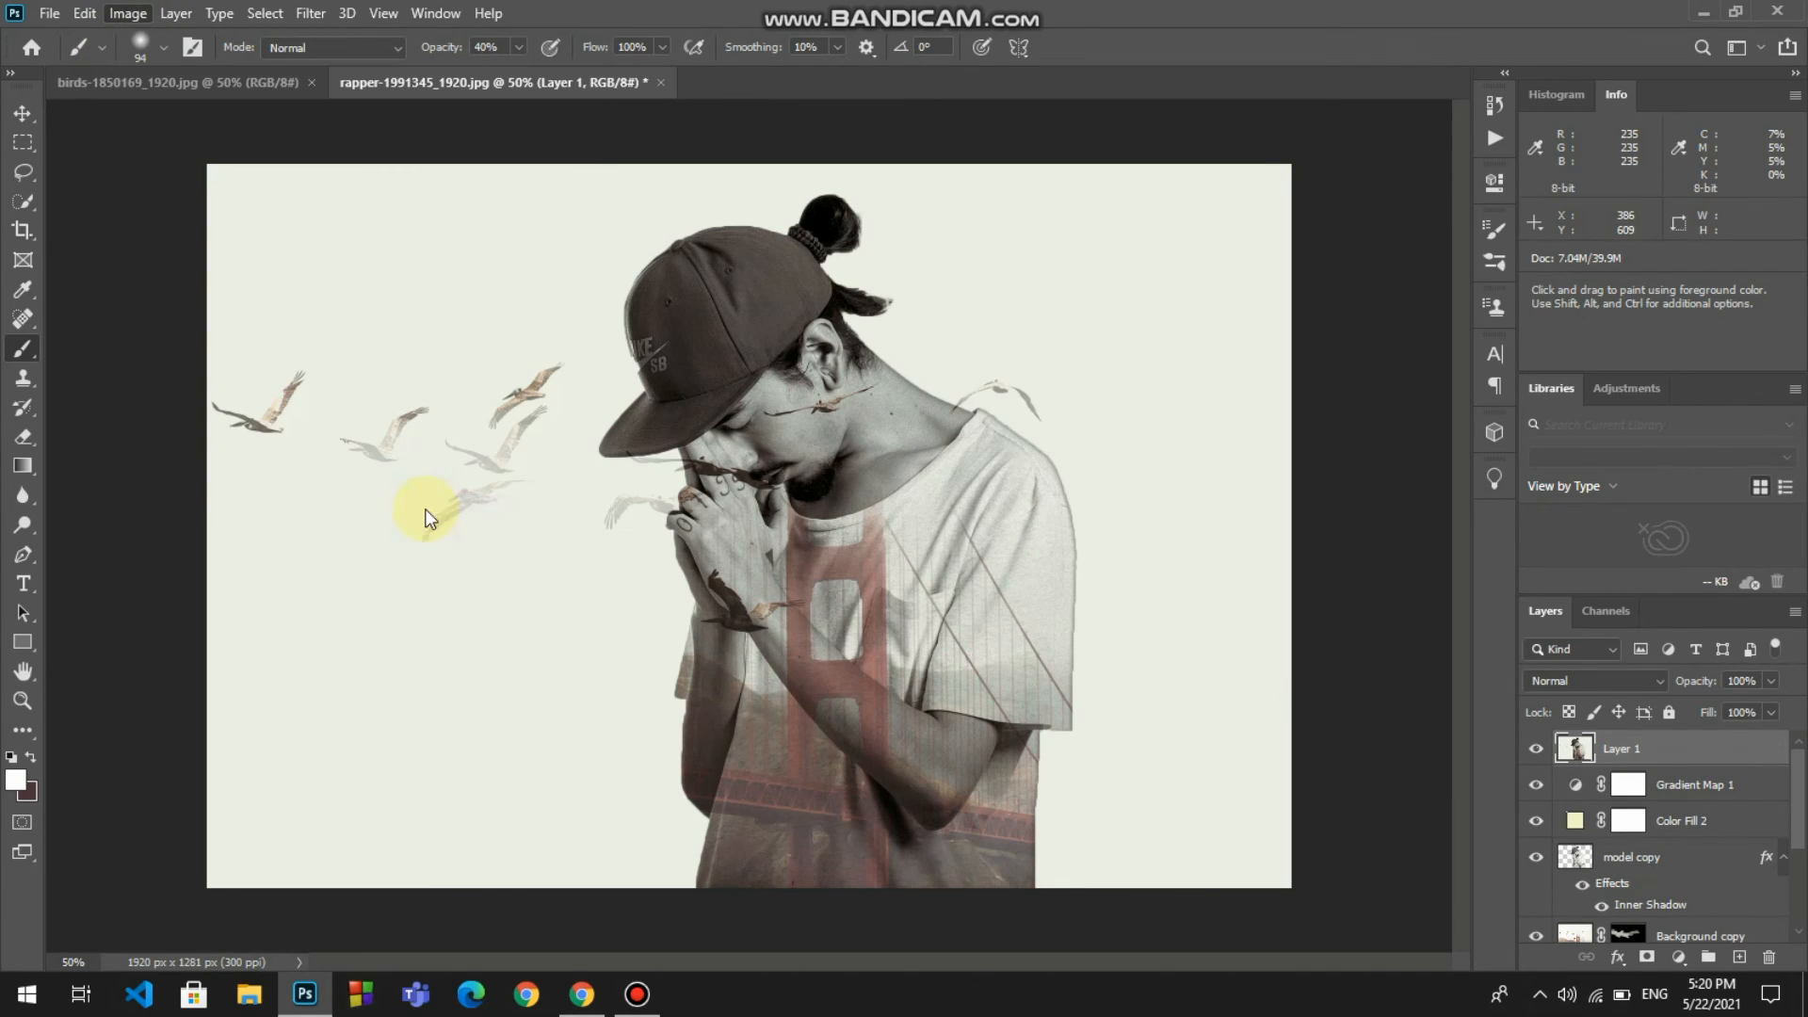
# - Set the desaturated merged layer's blend mode to Soft Light and its opacity to 51%
pyautogui.click(1615, 684)
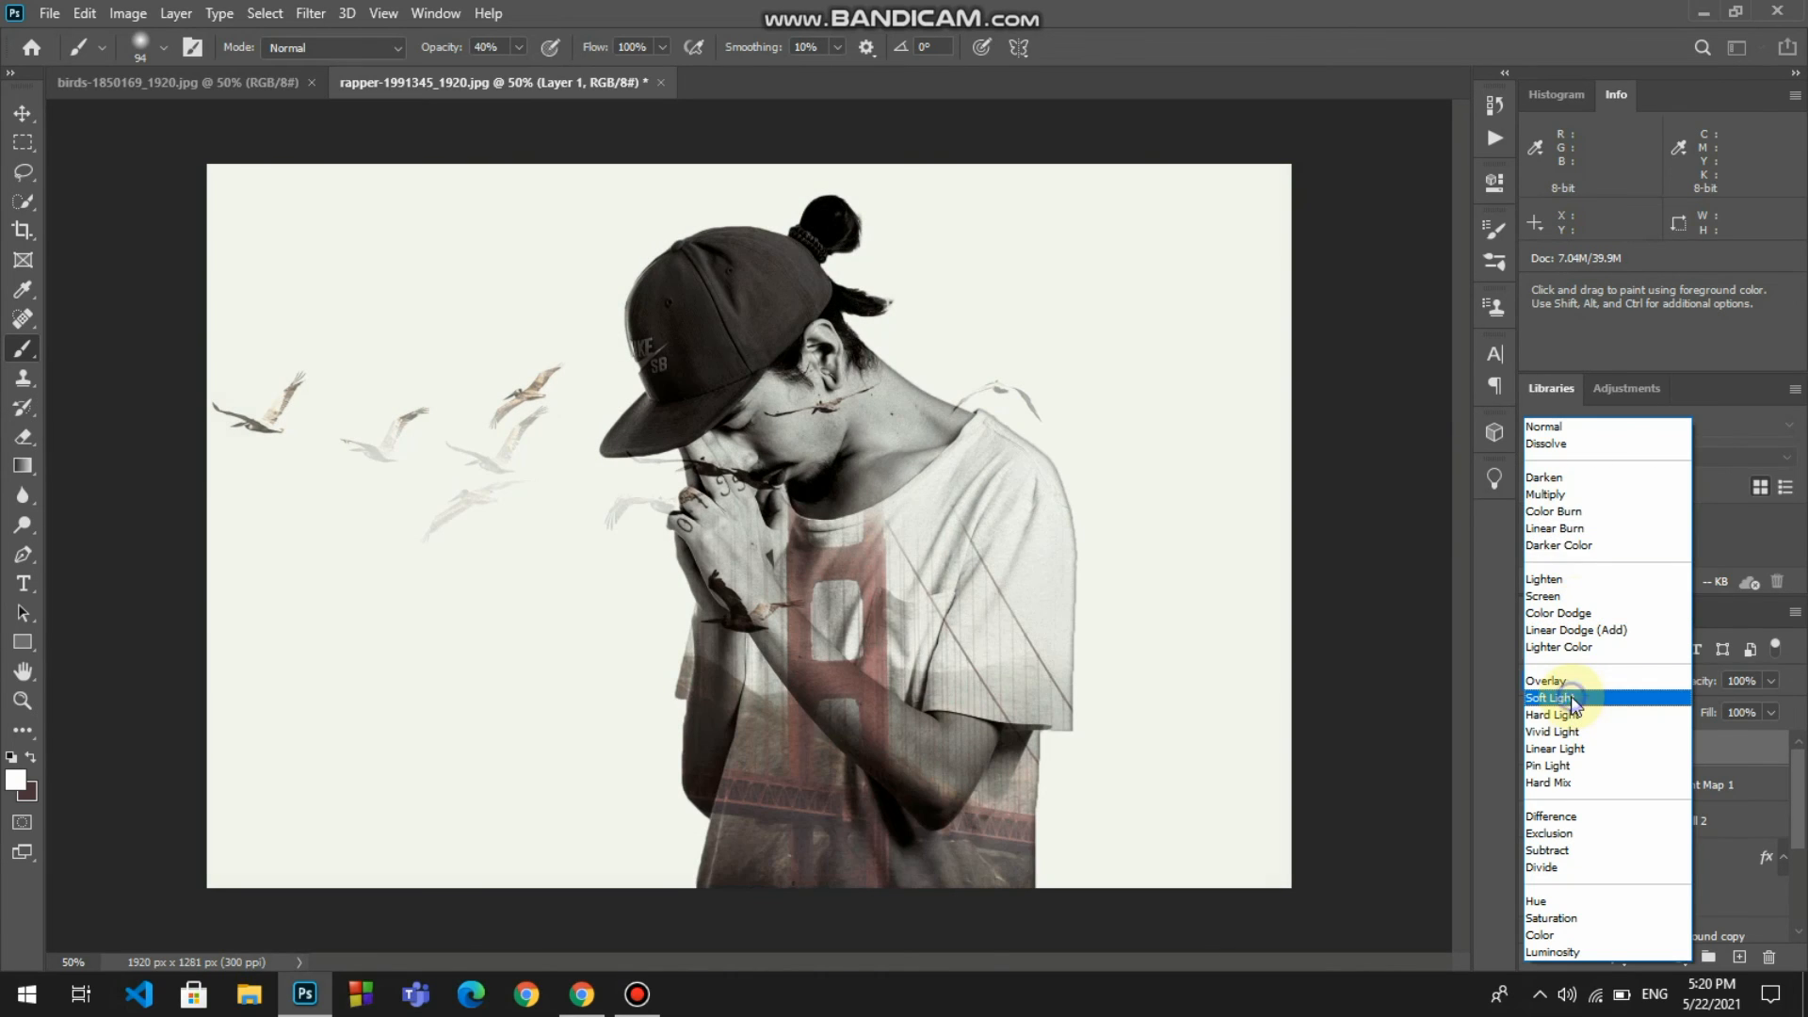
pyautogui.click(1571, 697)
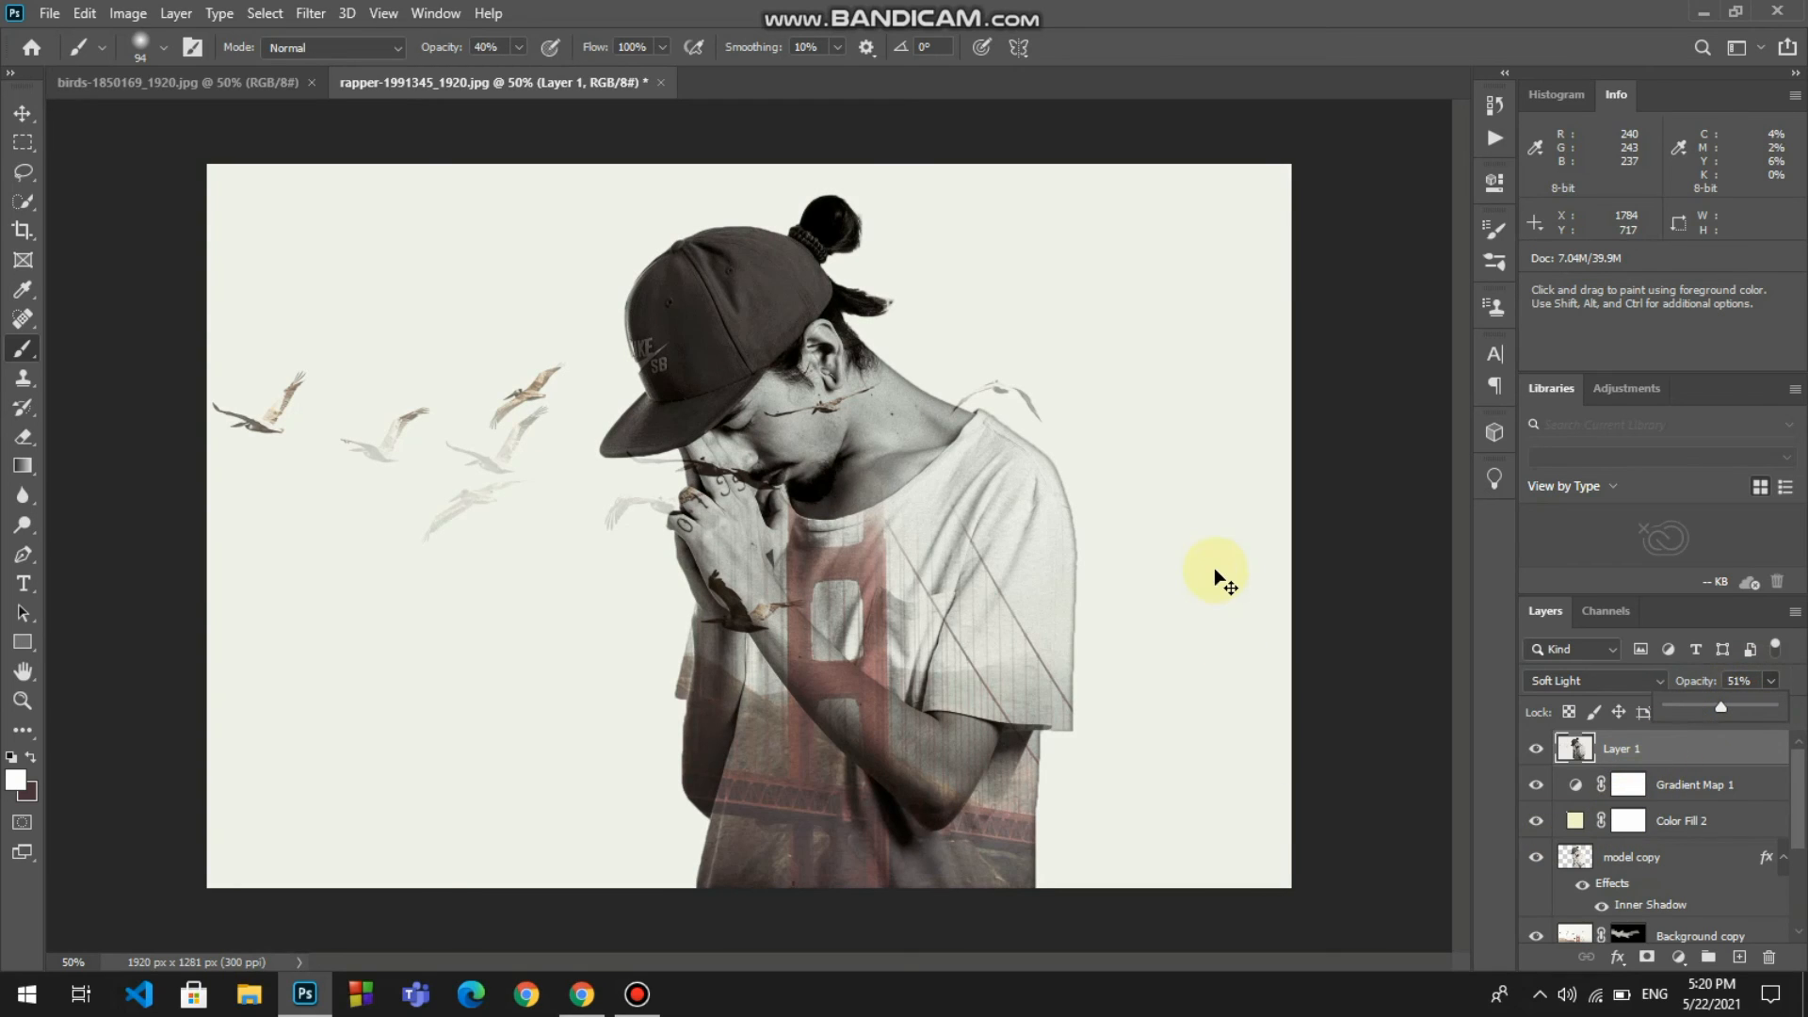
pyautogui.hotkey('ctrl', '-')
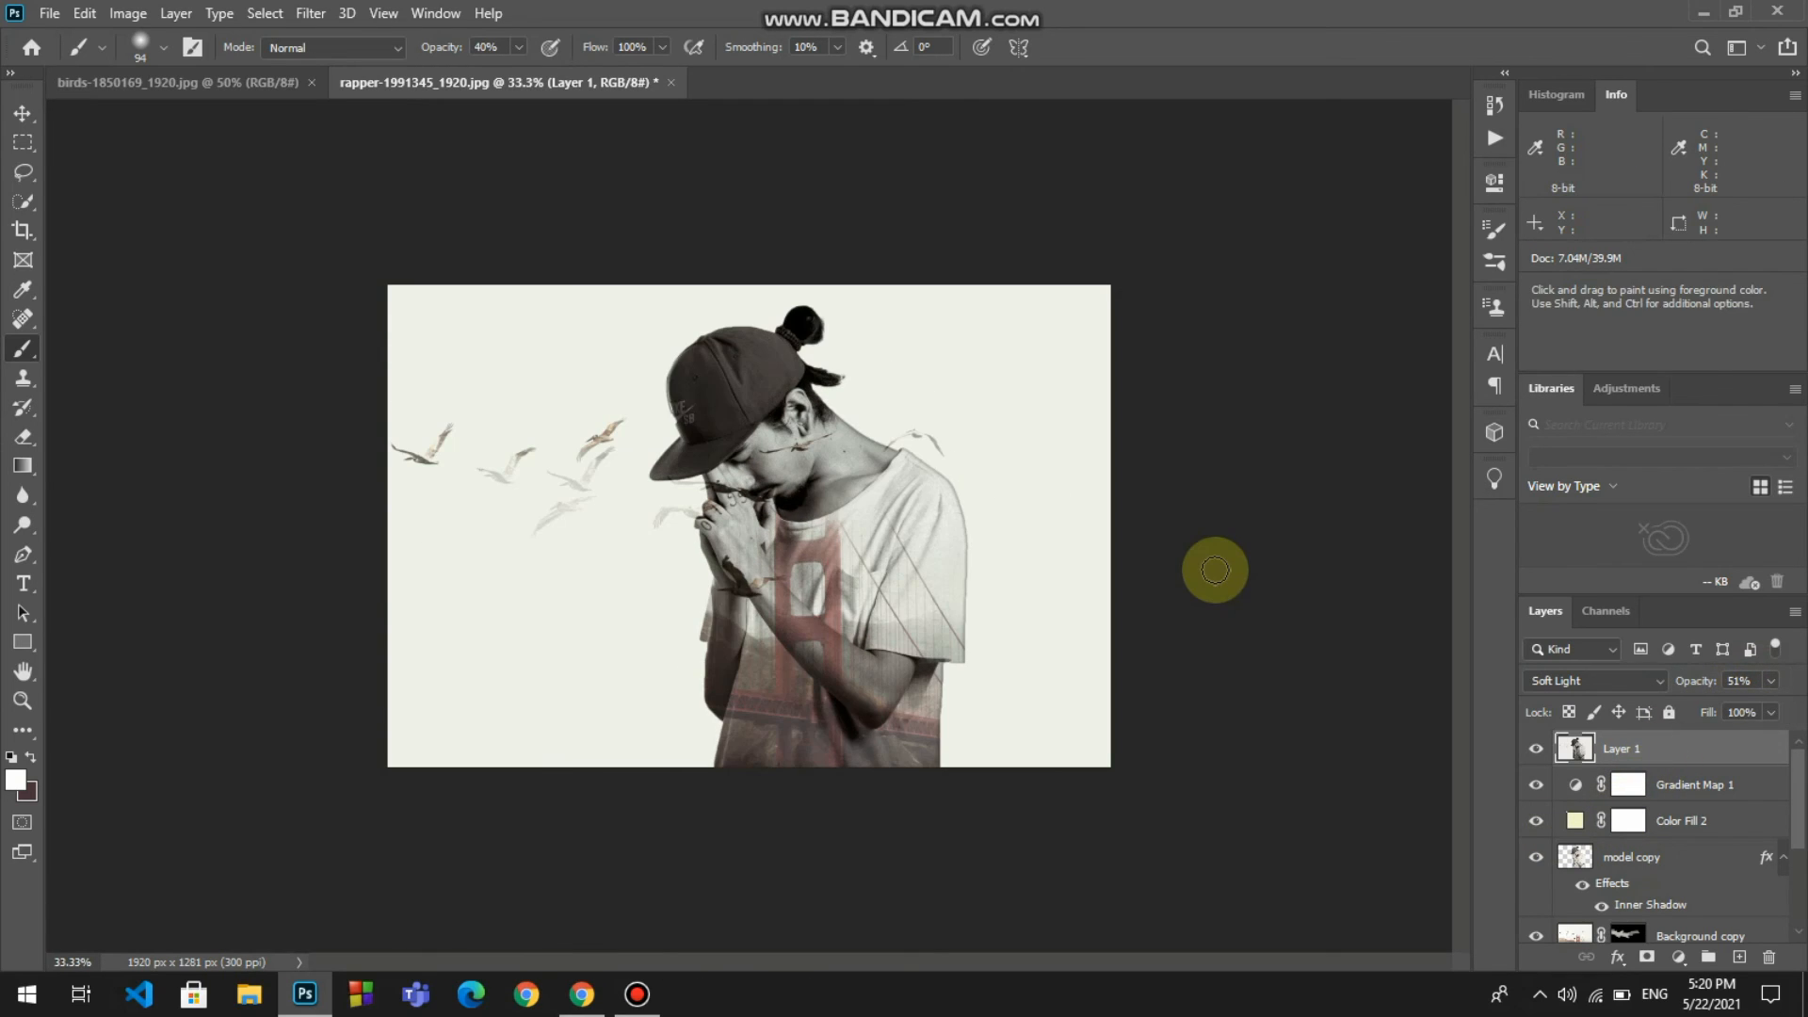
pyautogui.hotkey('ctrl', '+')
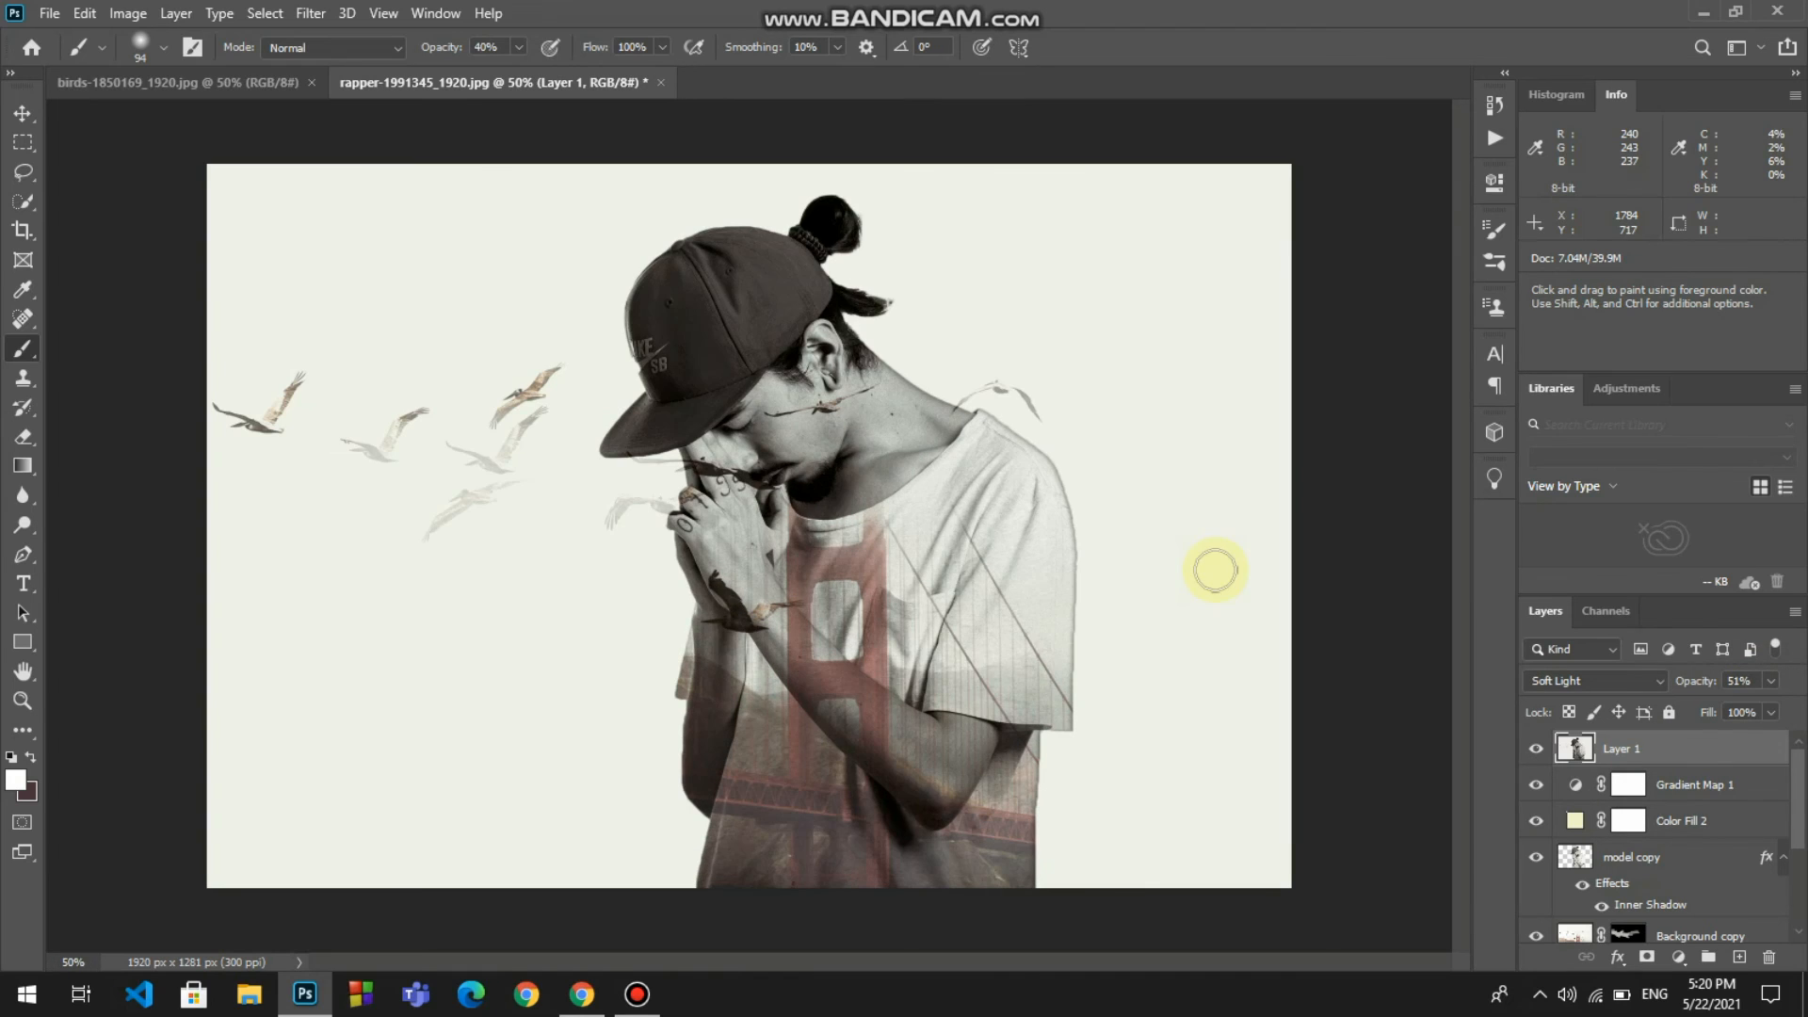